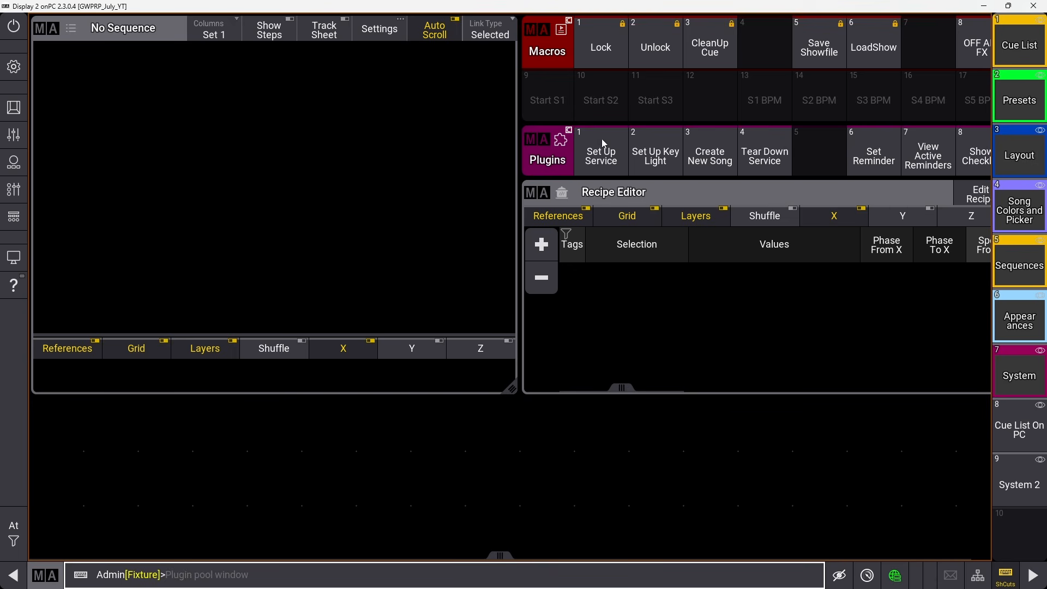
Examine the Pool Action option in the plugin pool's settings.
left_click(535, 142)
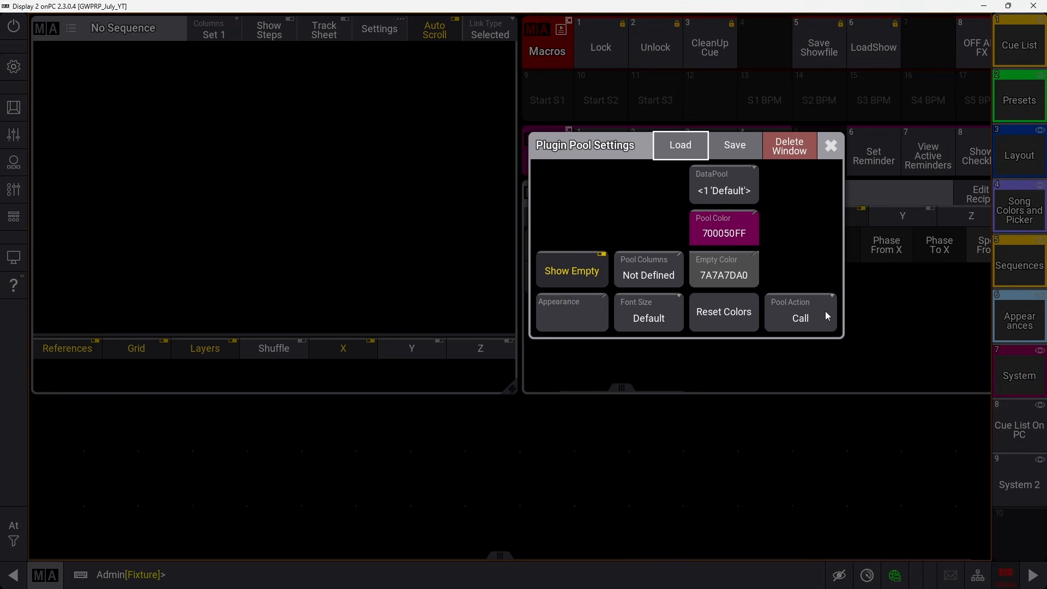
left_click(831, 155)
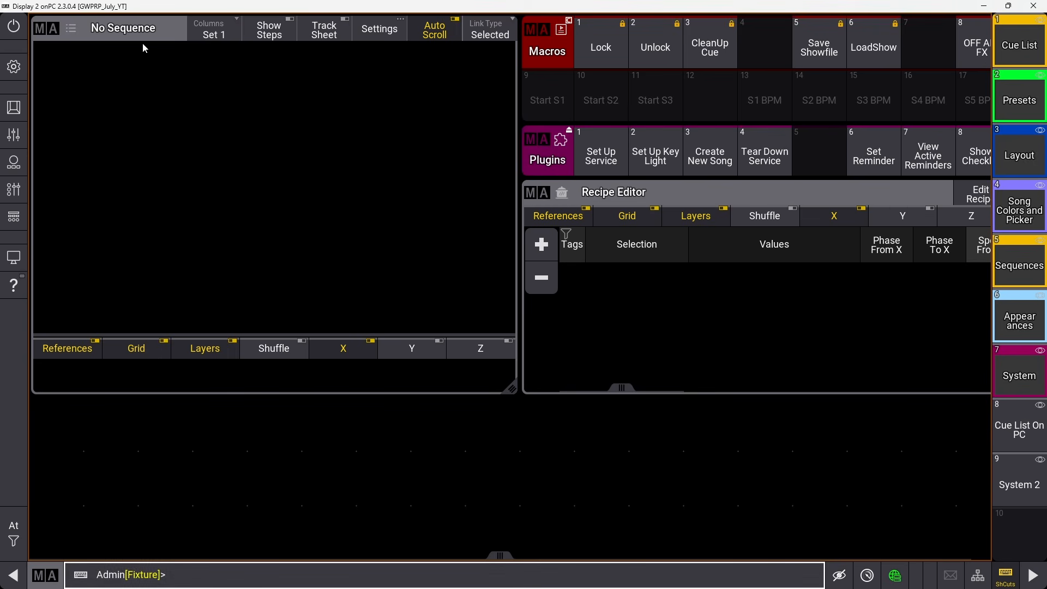
Create a macro in empty slot 4, insert a new macro line and turn on Create Handle for its command.
left_click(752, 39)
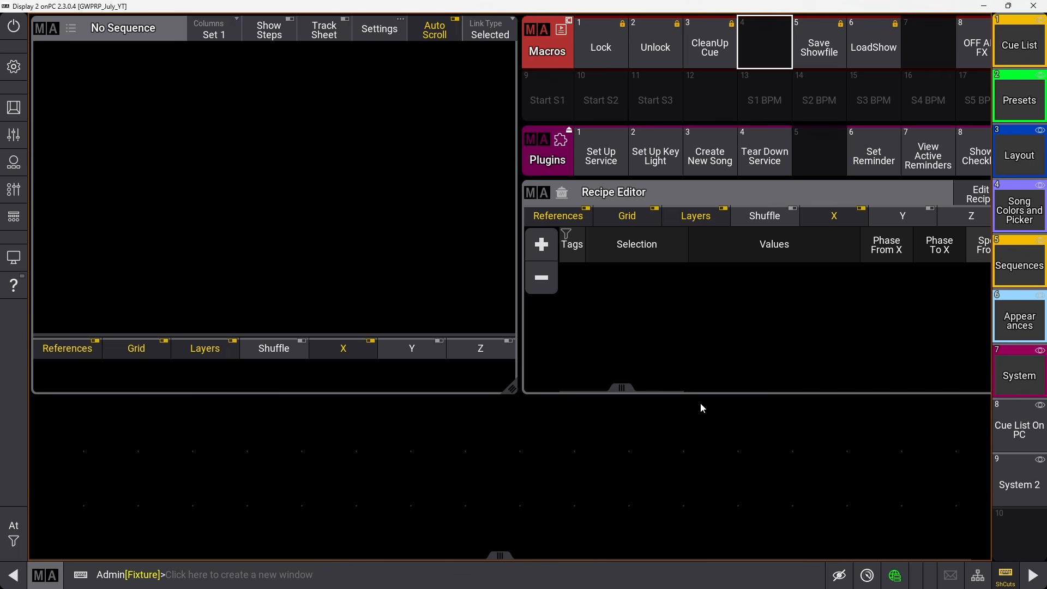
left_click(772, 50)
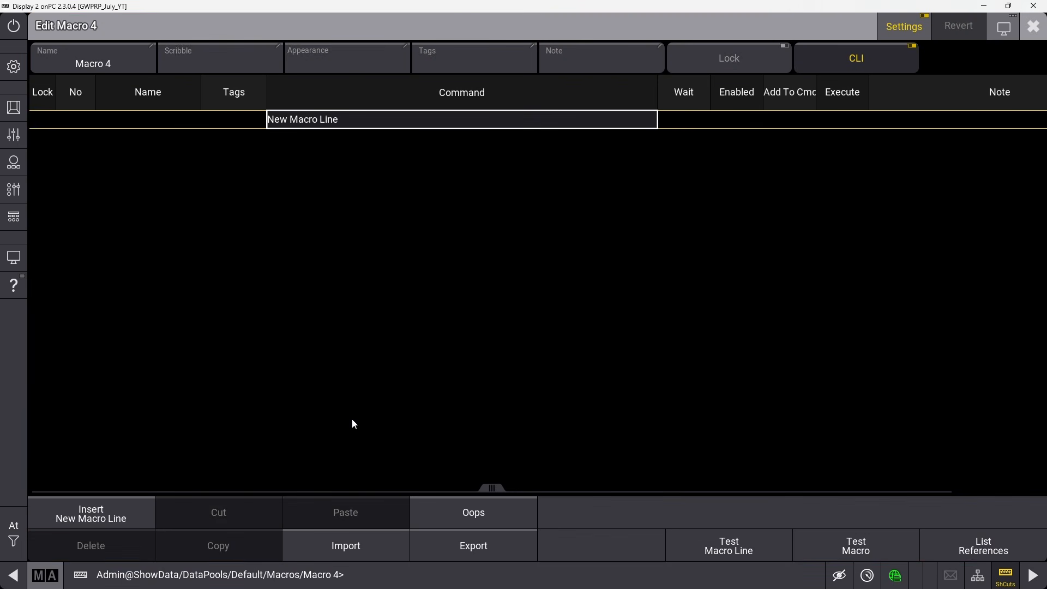
left_click(101, 507)
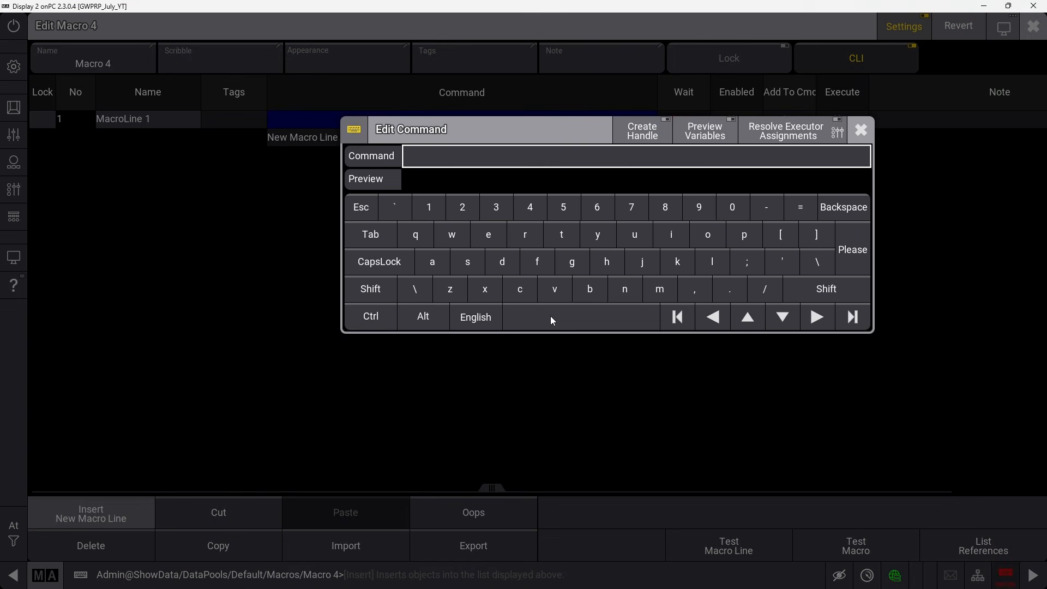
left_click(665, 129)
left_click(616, 153)
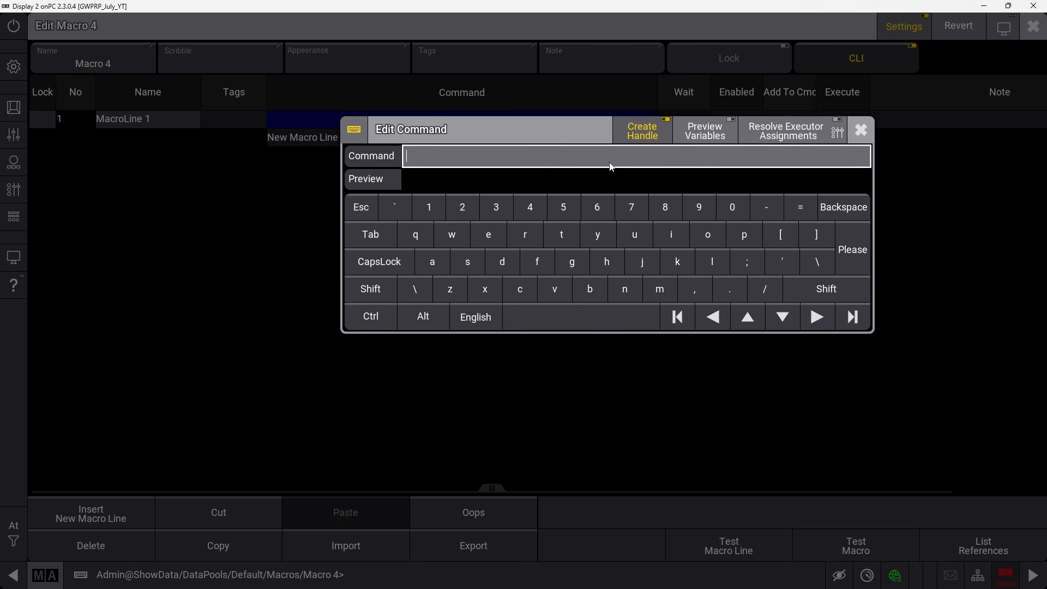
Enter "go exec 201" as the macro line's command so that it converts to a handle reference.
type("go exec")
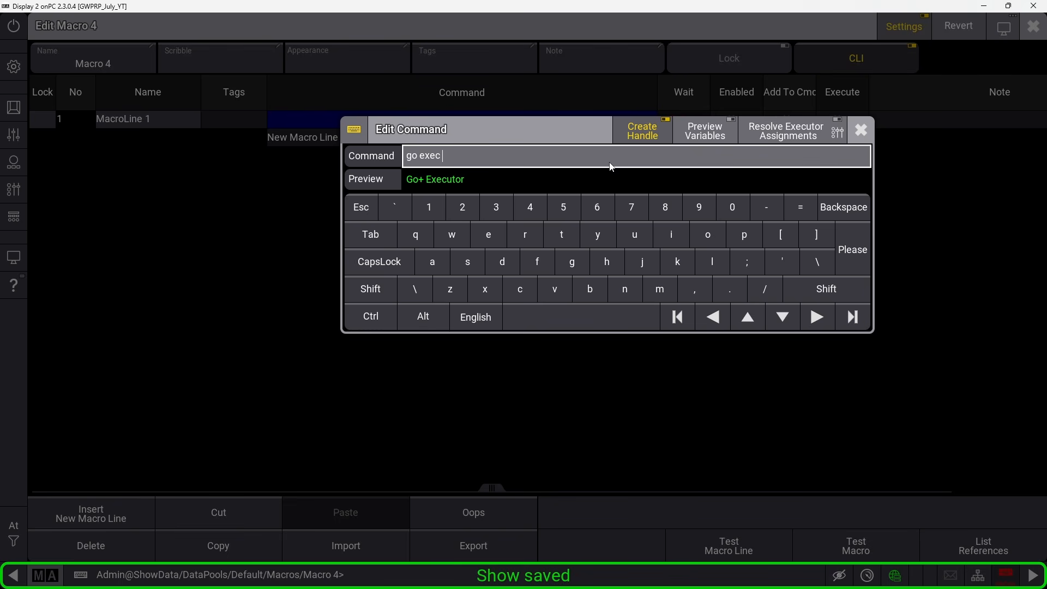
type(" 201")
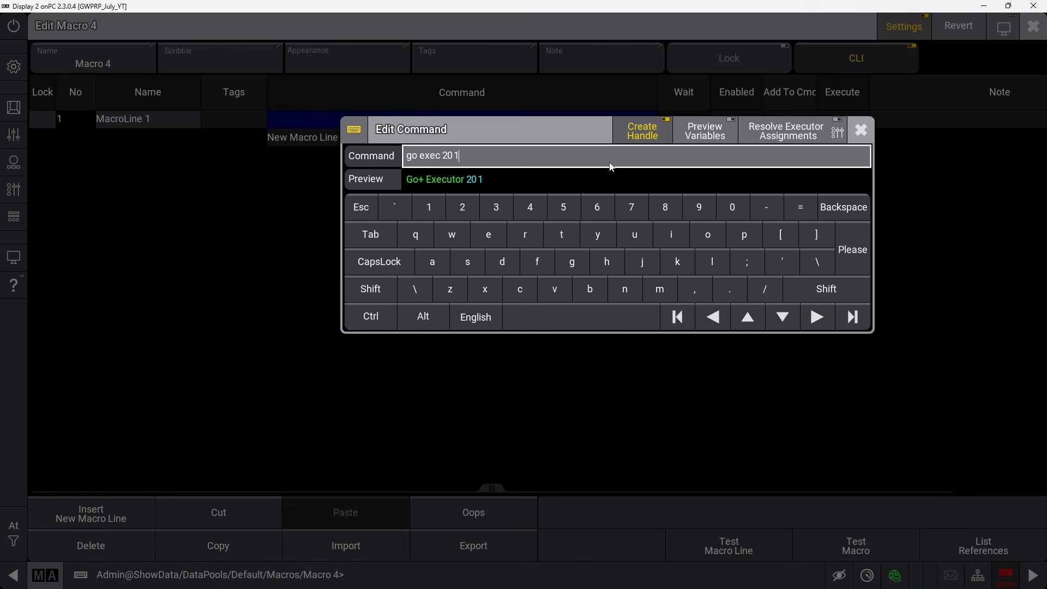
key("Return")
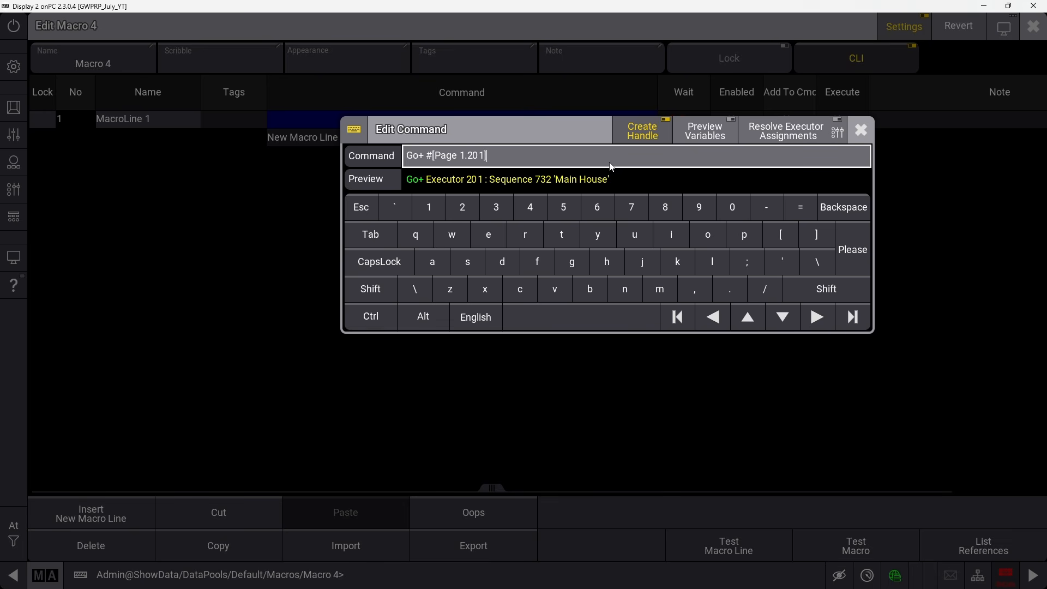
Leave the macro editor without keeping the command and remove the macro from slot 4.
left_click(861, 130)
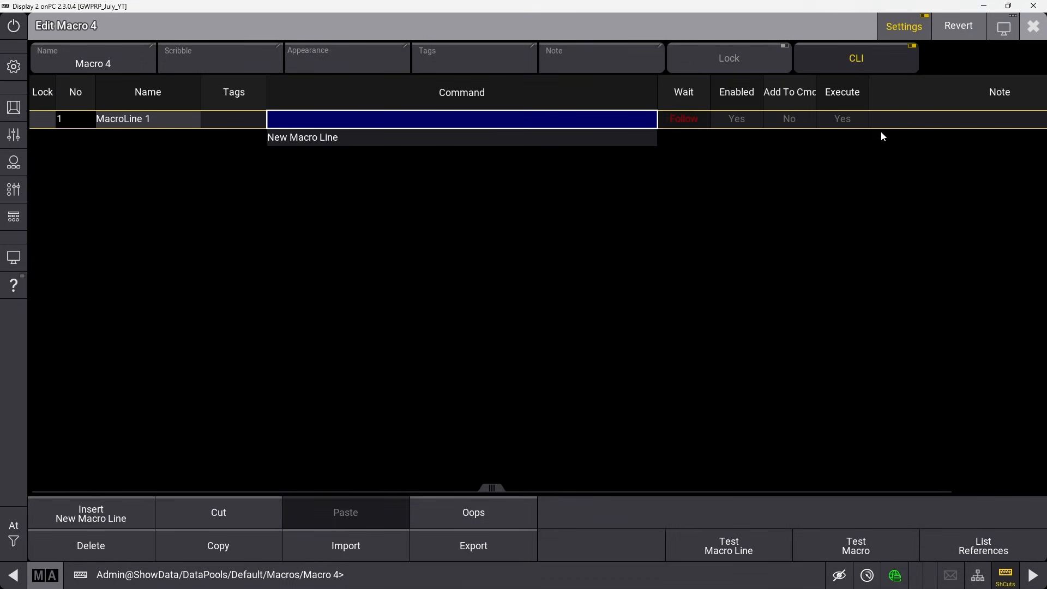
left_click(1034, 26)
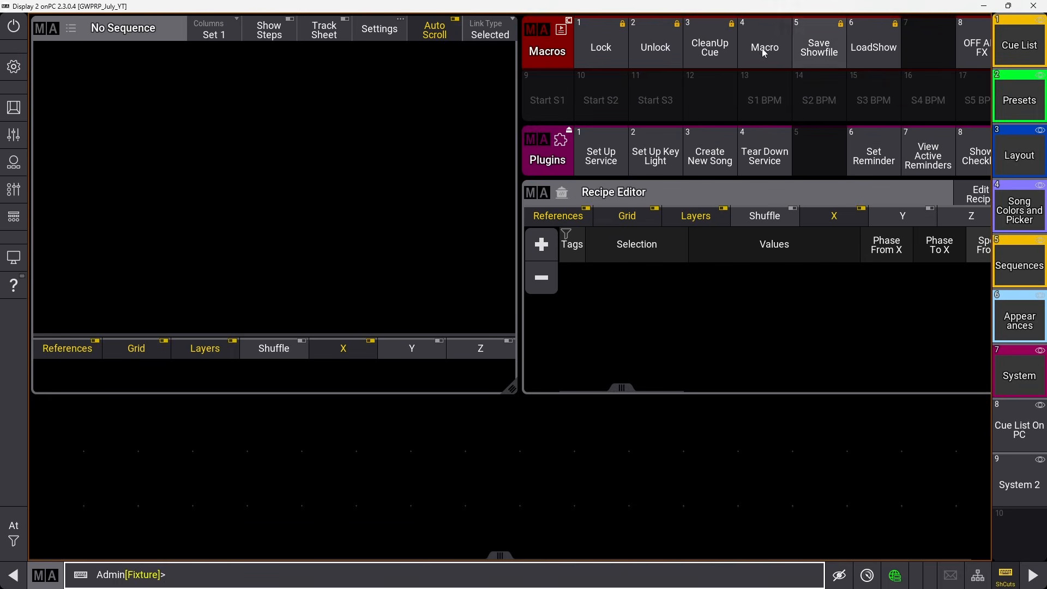
left_click_drag(802, 9, 824, 49)
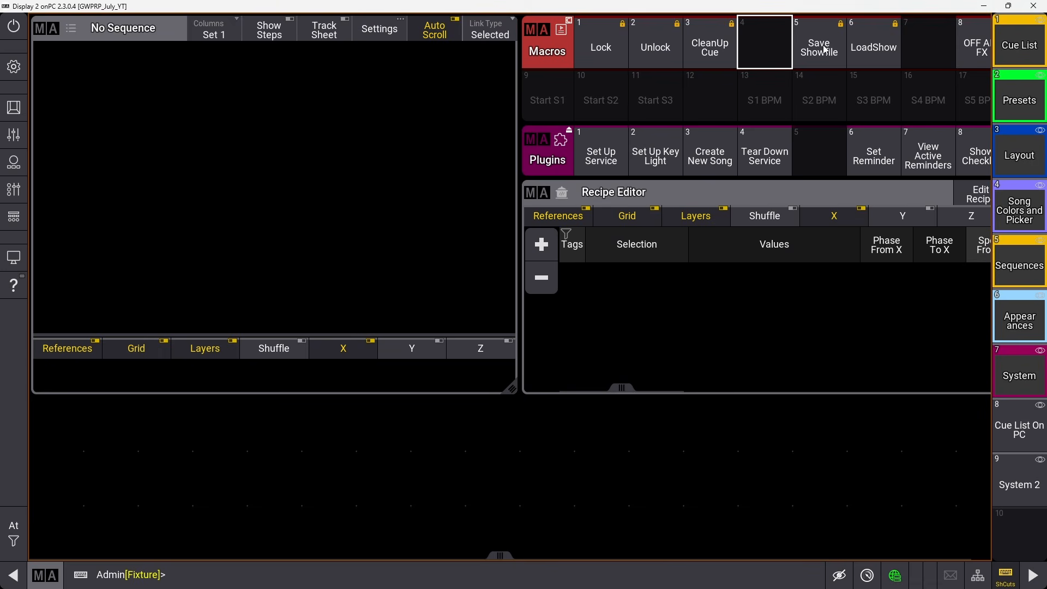
Show the Sequences view and try selecting empty sequence pool slots, including 42, 43, 45 and 47.
left_click(1019, 265)
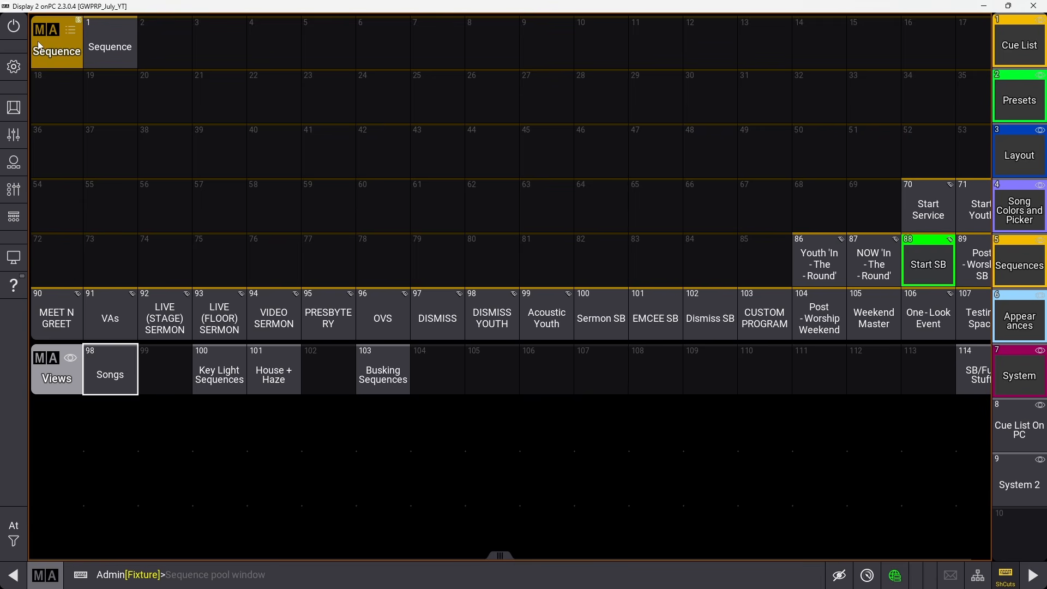
left_click(394, 154)
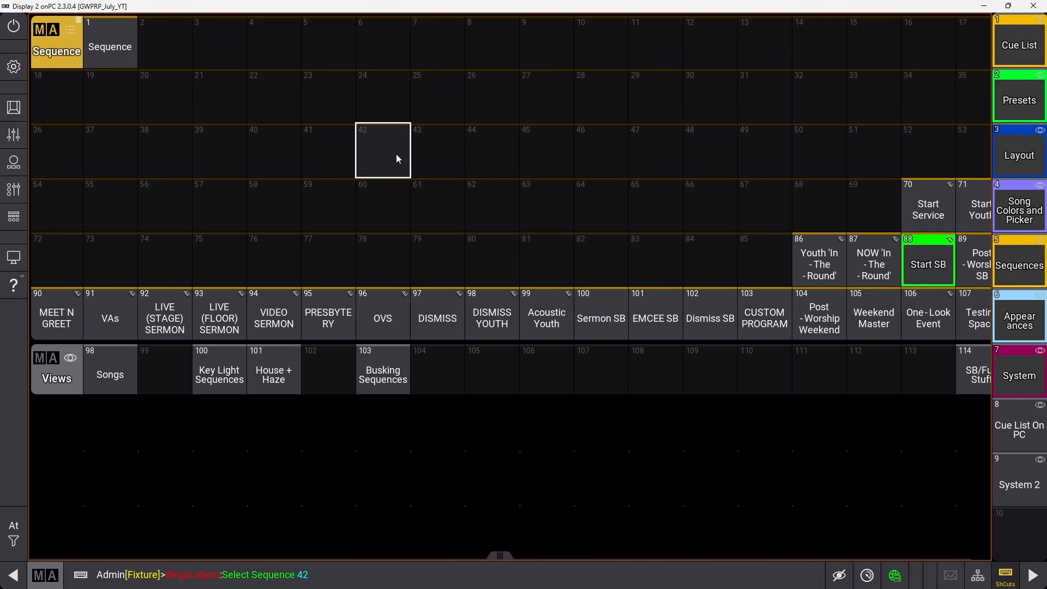
left_click(485, 170)
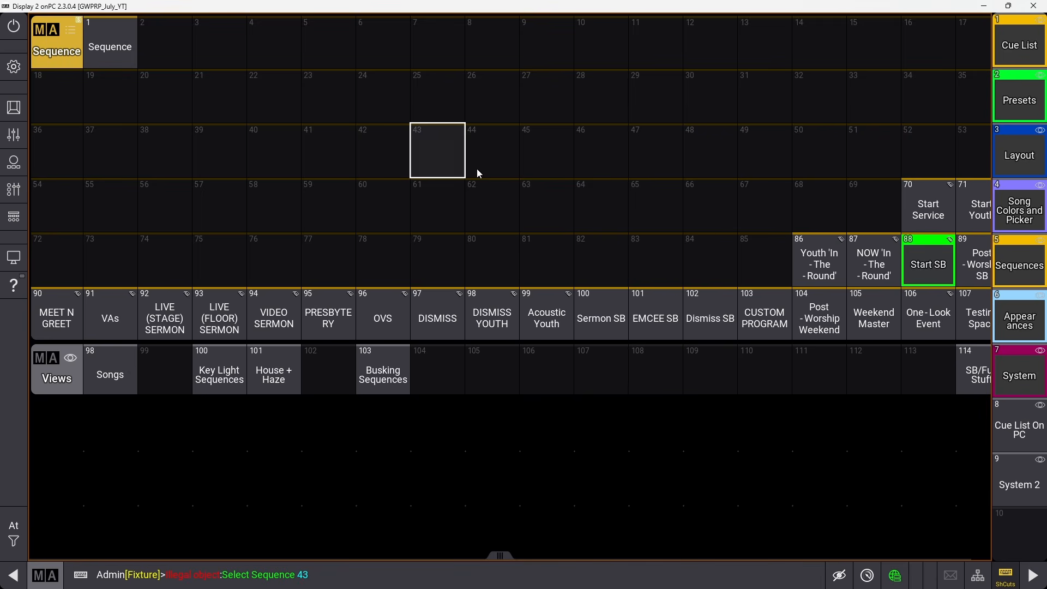
left_click(557, 168)
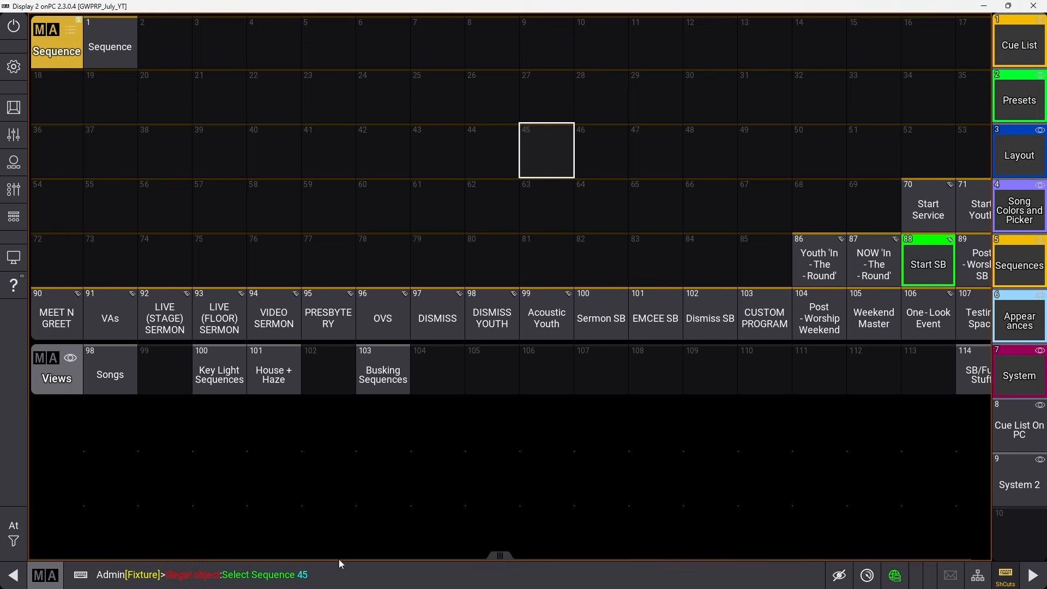
left_click(642, 147)
left_click(548, 158)
left_click(659, 158)
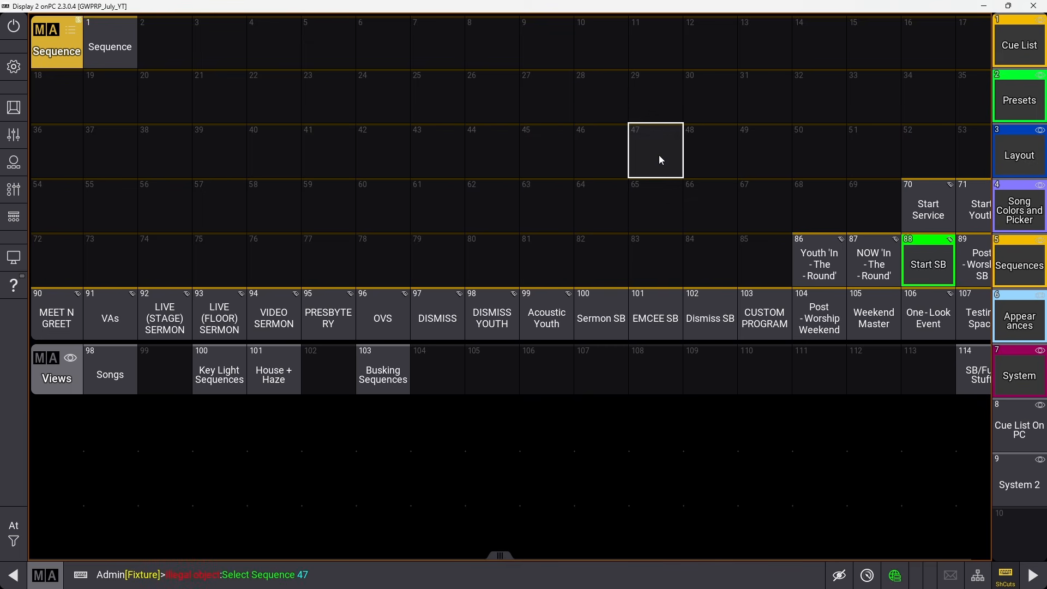
Store a new sequence in empty pool slot 47 and remove it again.
left_click_drag(659, 155, 614, 96)
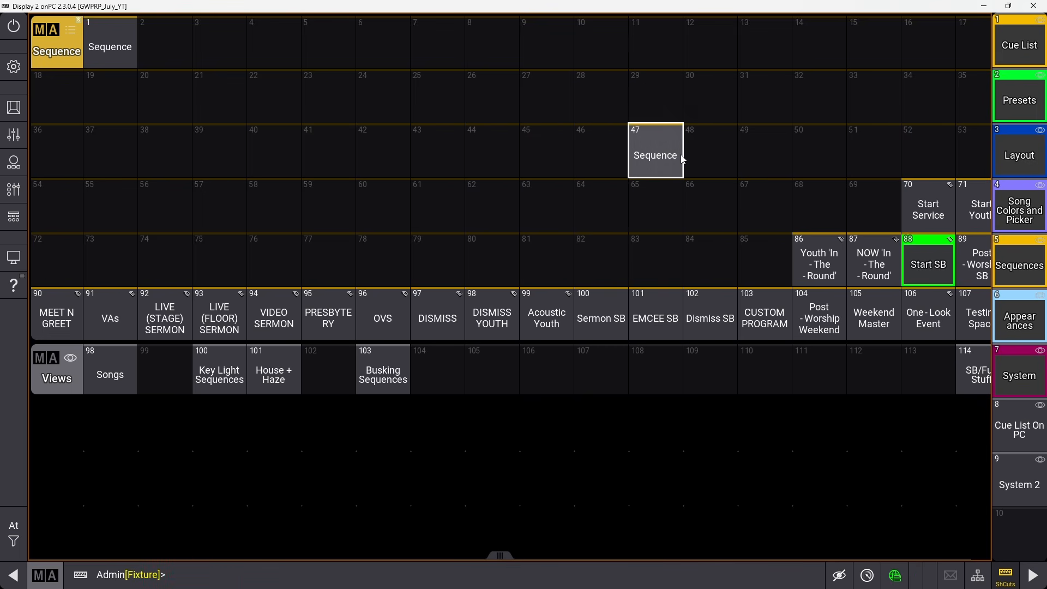
left_click_drag(682, 159, 712, 108)
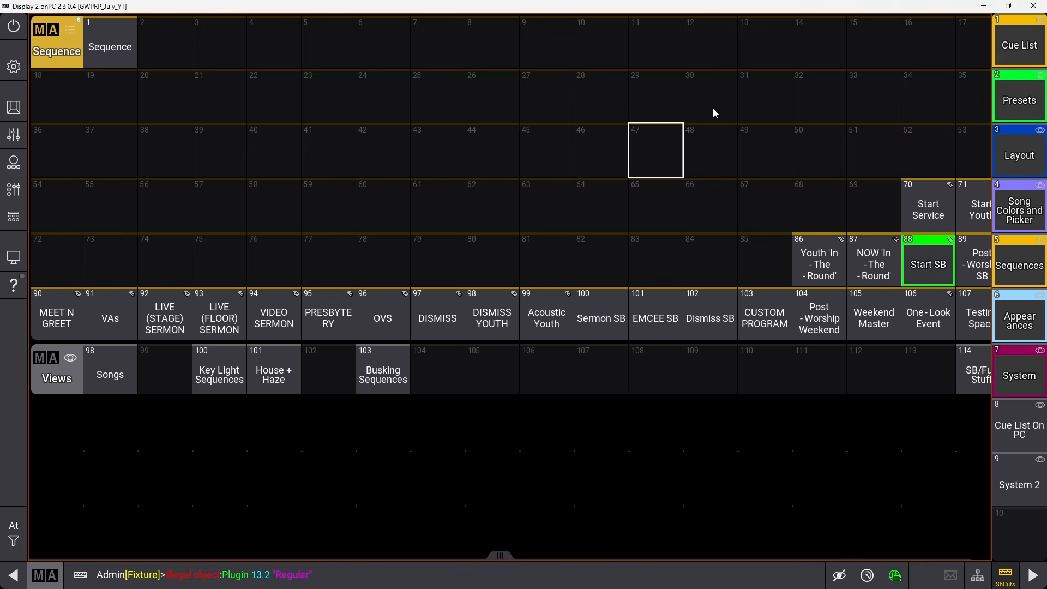
Turn on Executor Style in the sequence pool's settings.
left_click(44, 30)
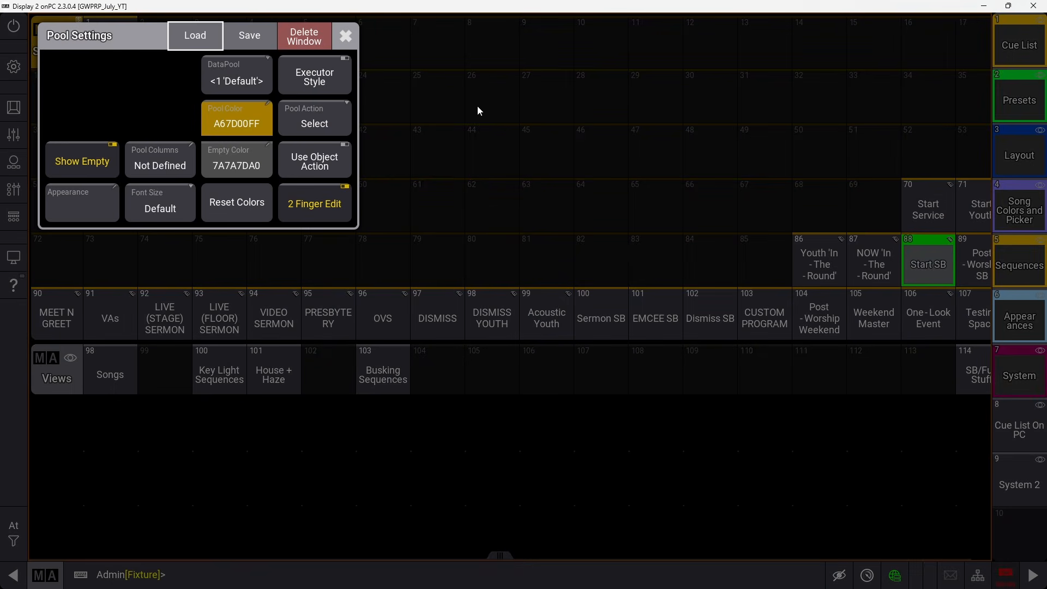
left_click(325, 82)
left_click(656, 150)
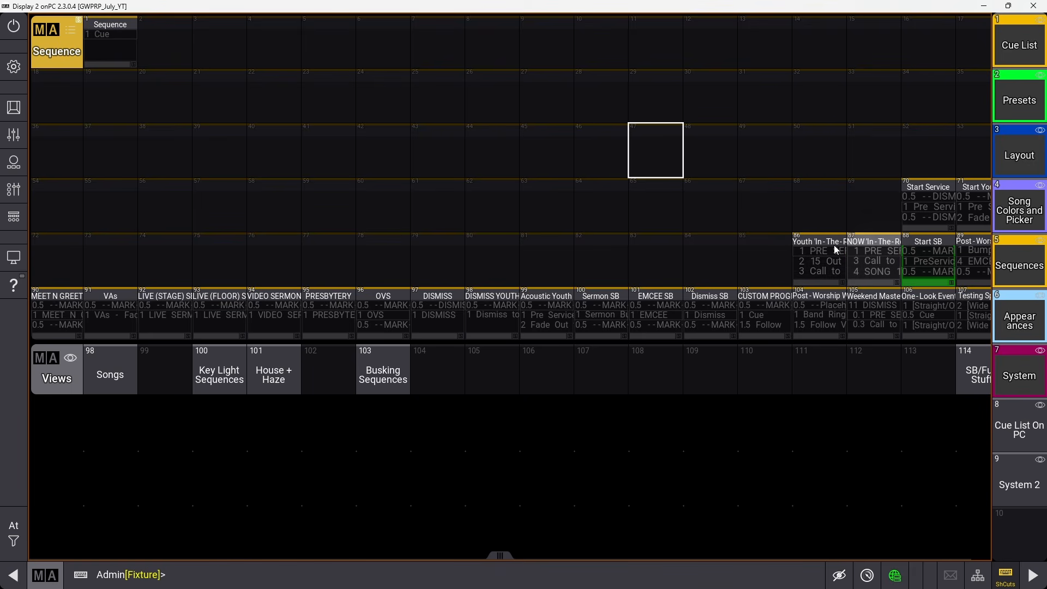
Try out the executor-style sequence tiles, including Start SB, Youth 'In-The-Round', NOW 'In-The-Round' and Post-Worship SB.
left_click(935, 252)
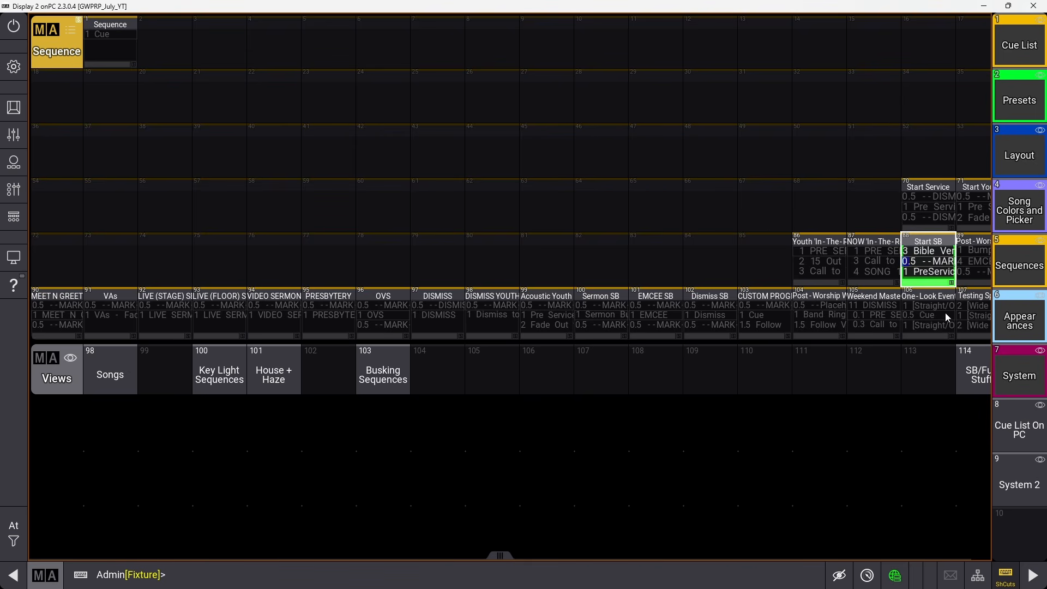
left_click(934, 271)
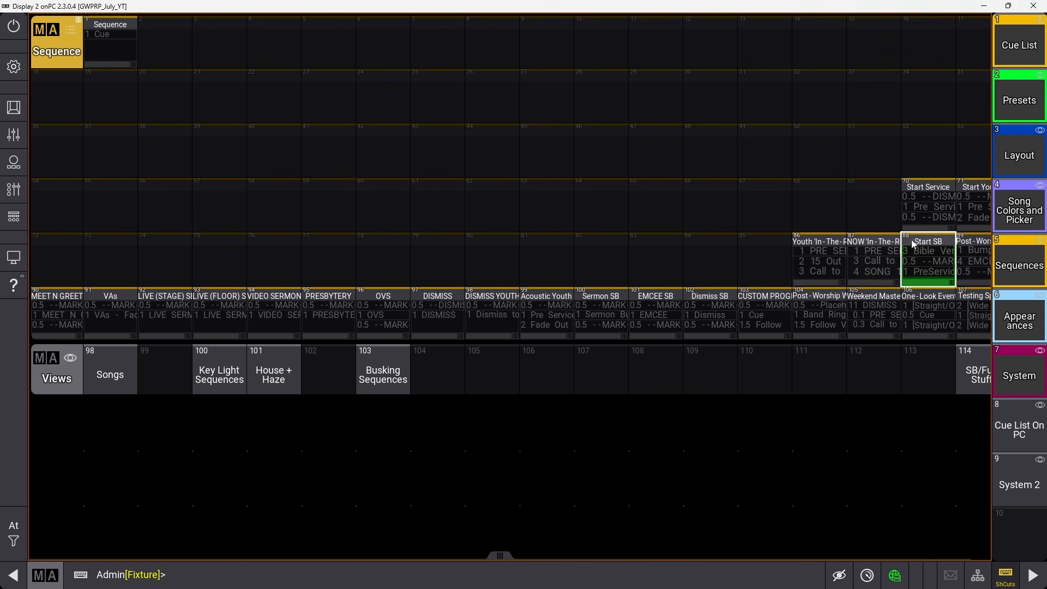
left_click(819, 265)
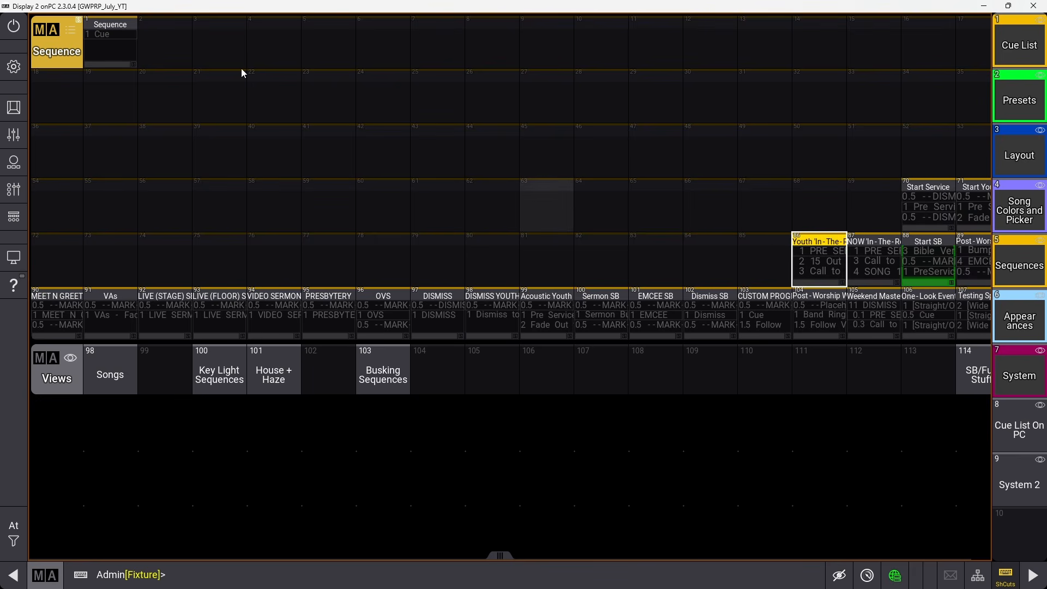
left_click(852, 249)
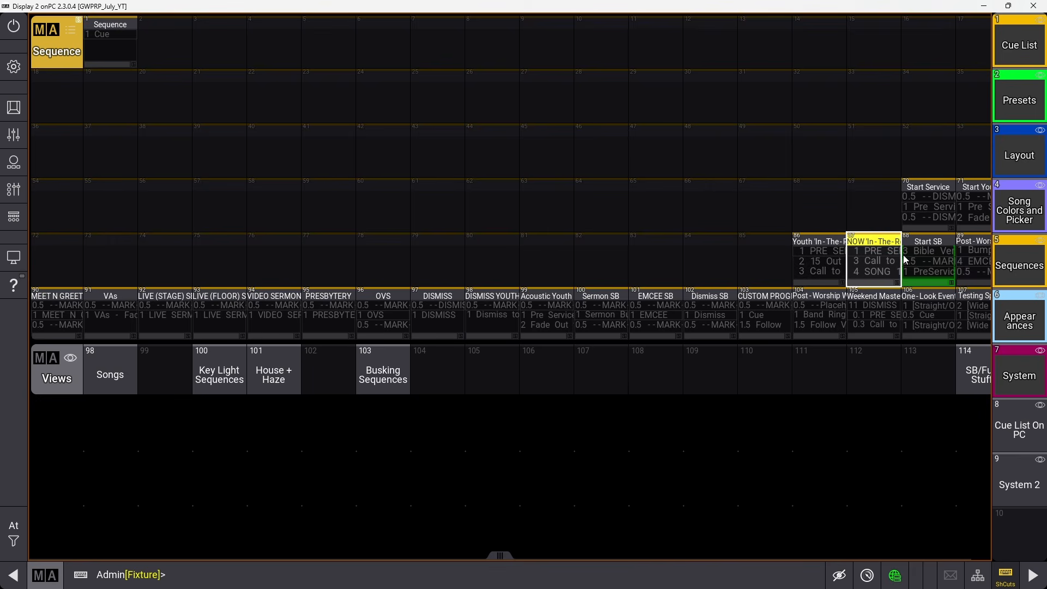
left_click(827, 246)
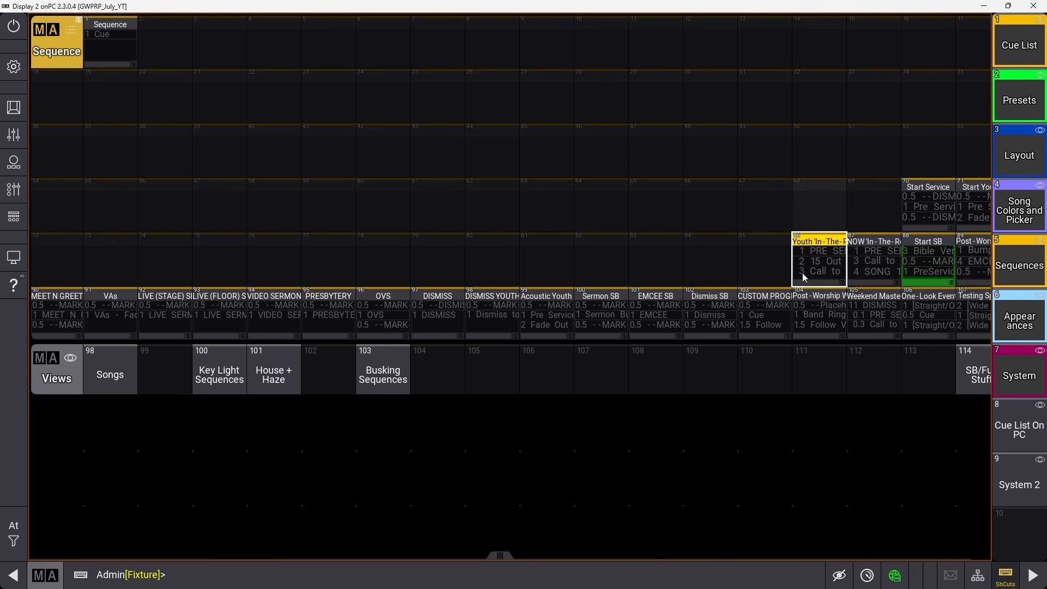
left_click(925, 264)
left_click(933, 217)
left_click(972, 247)
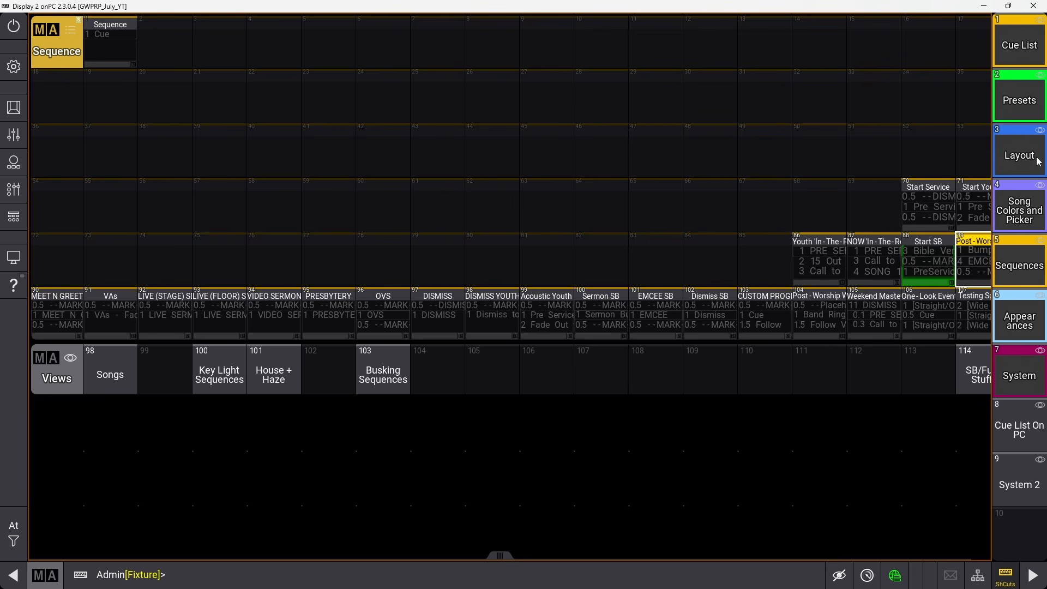
Assign sequence 86, Youth 'In-The-Round', to a new layout in empty layout slot 5.
left_click(1017, 155)
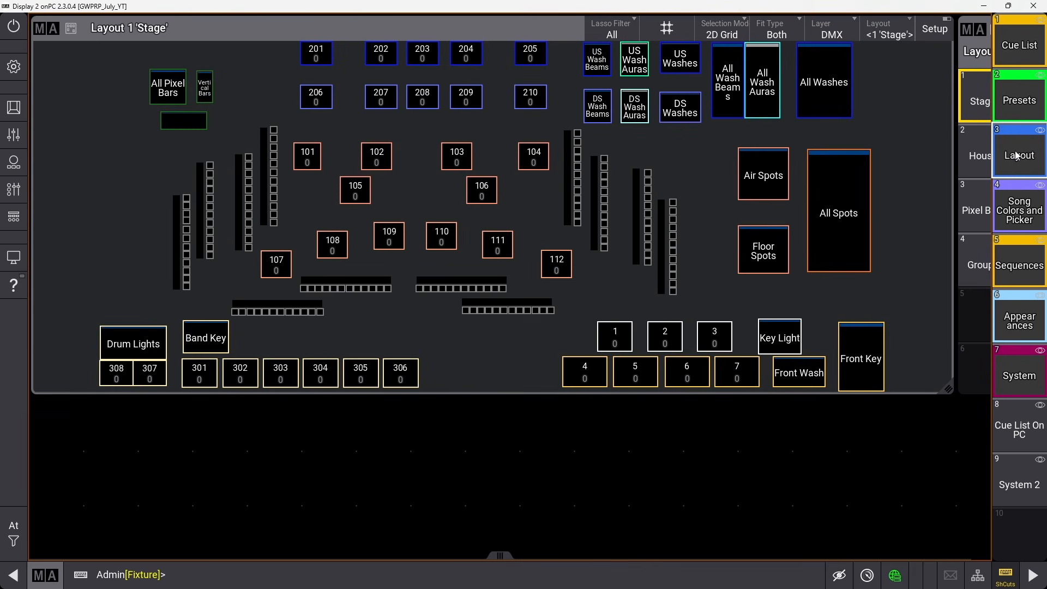
left_click(980, 320)
left_click(1010, 266)
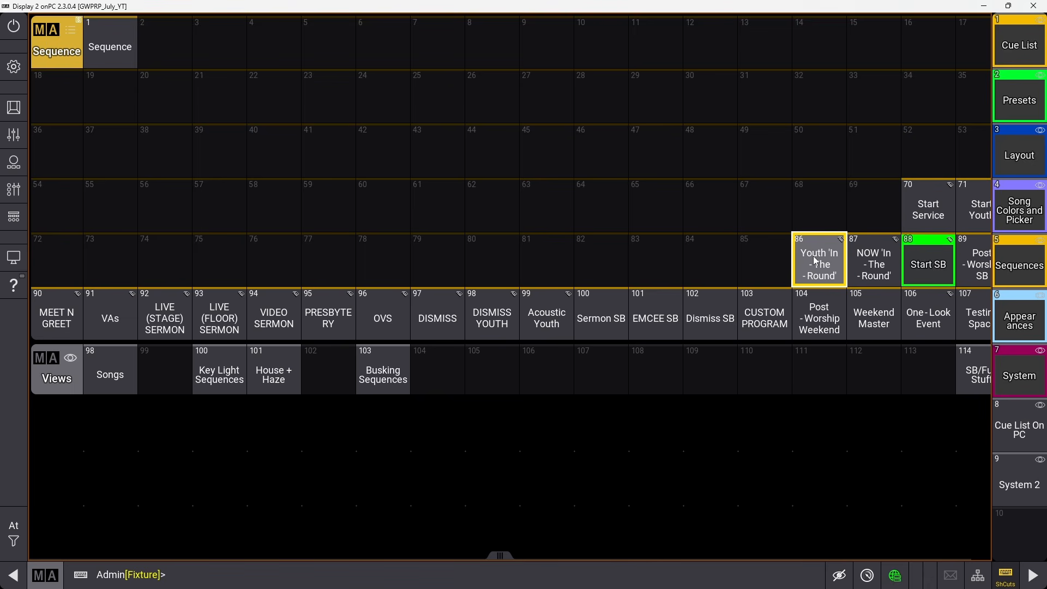
left_click_drag(815, 260, 772, 305)
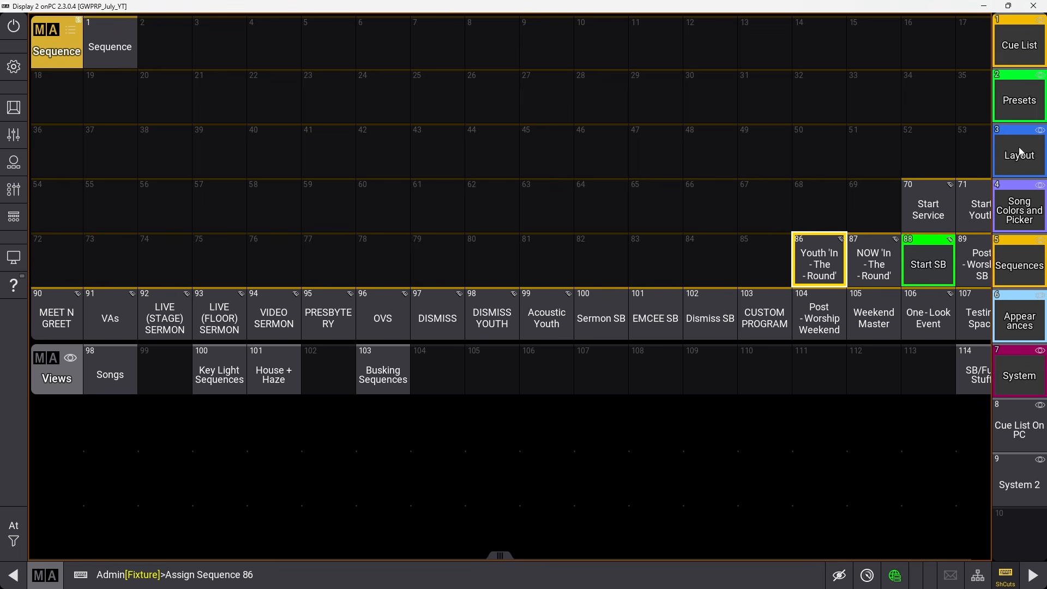
type("a layout")
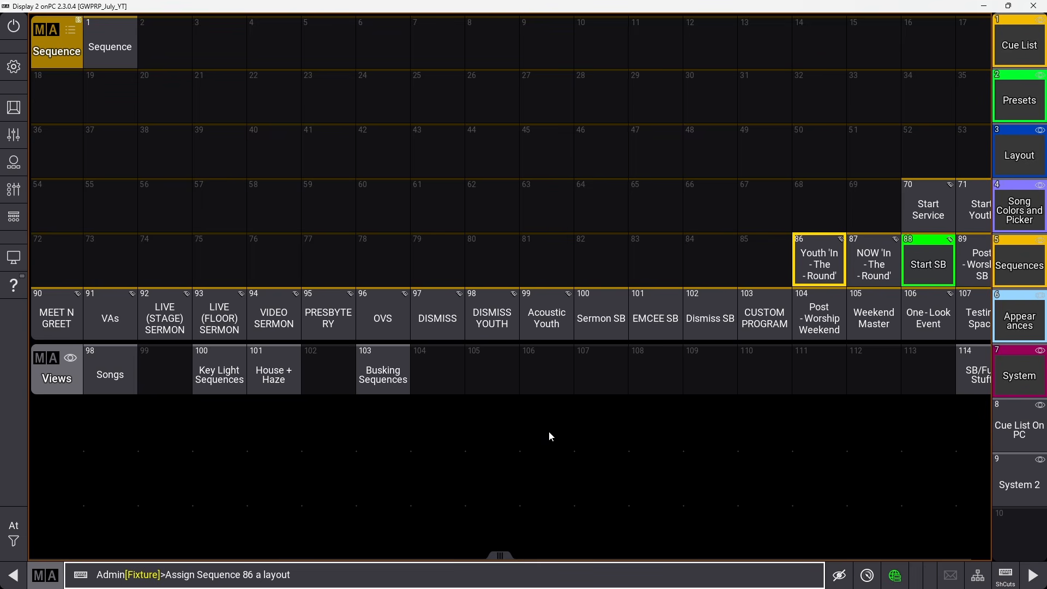
key("Return")
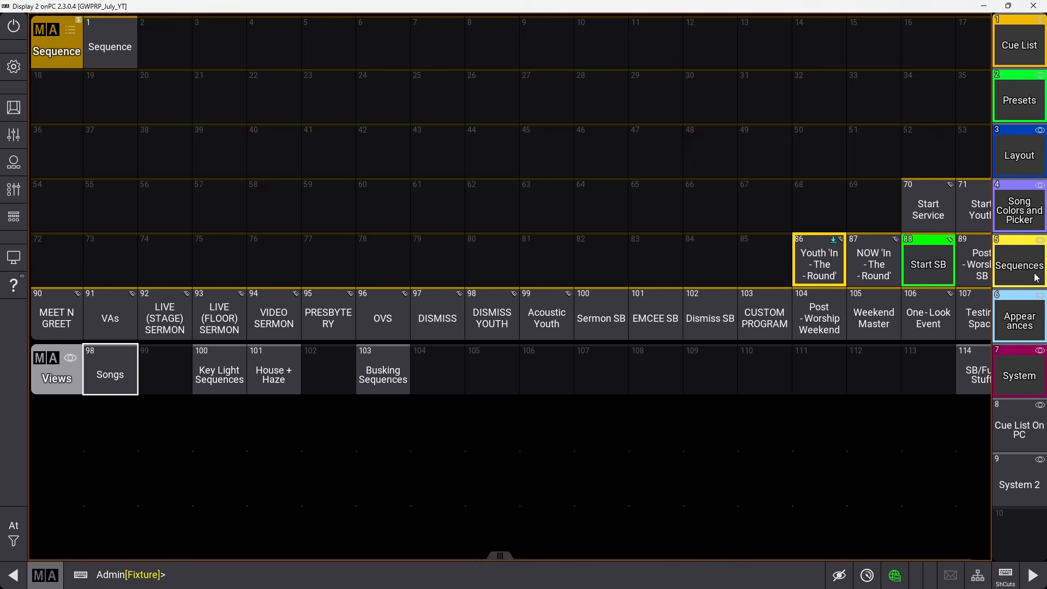
Open Layout 5 for editing from the Layout view and turn on its Executor Style option.
left_click(1015, 164)
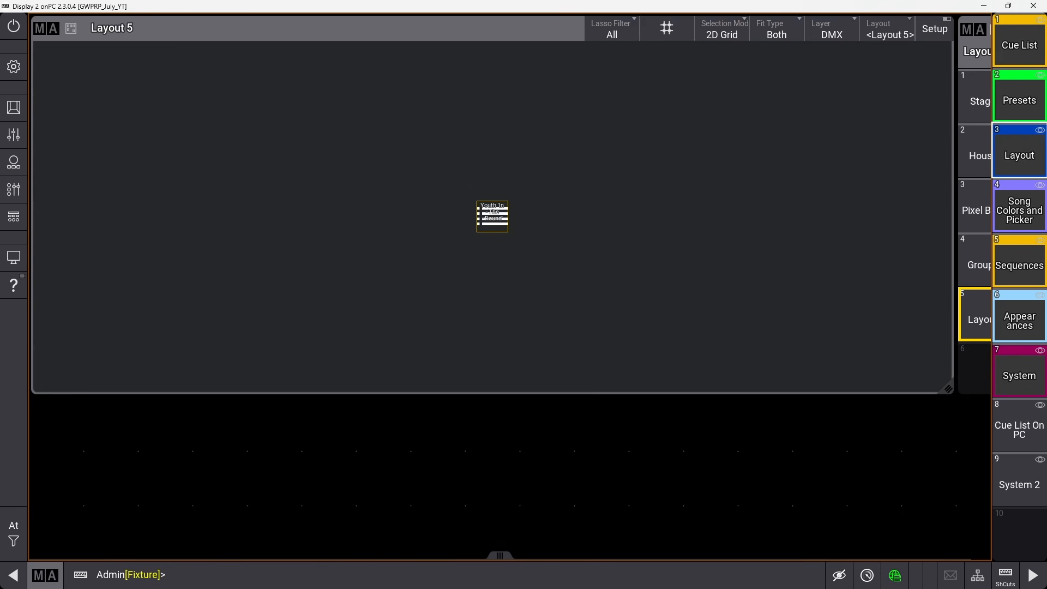
left_click(978, 326)
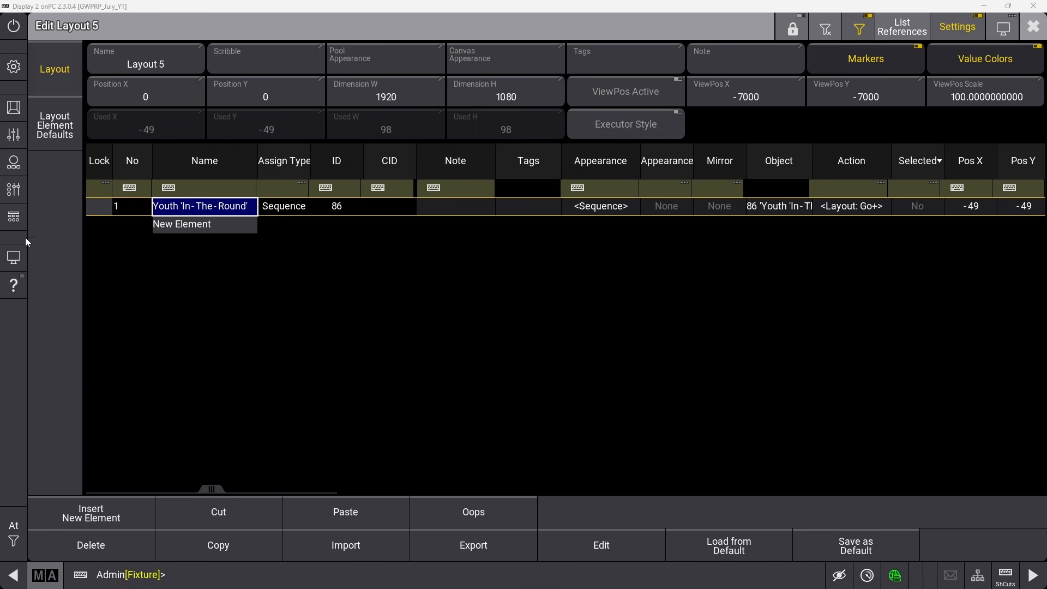
left_click(676, 118)
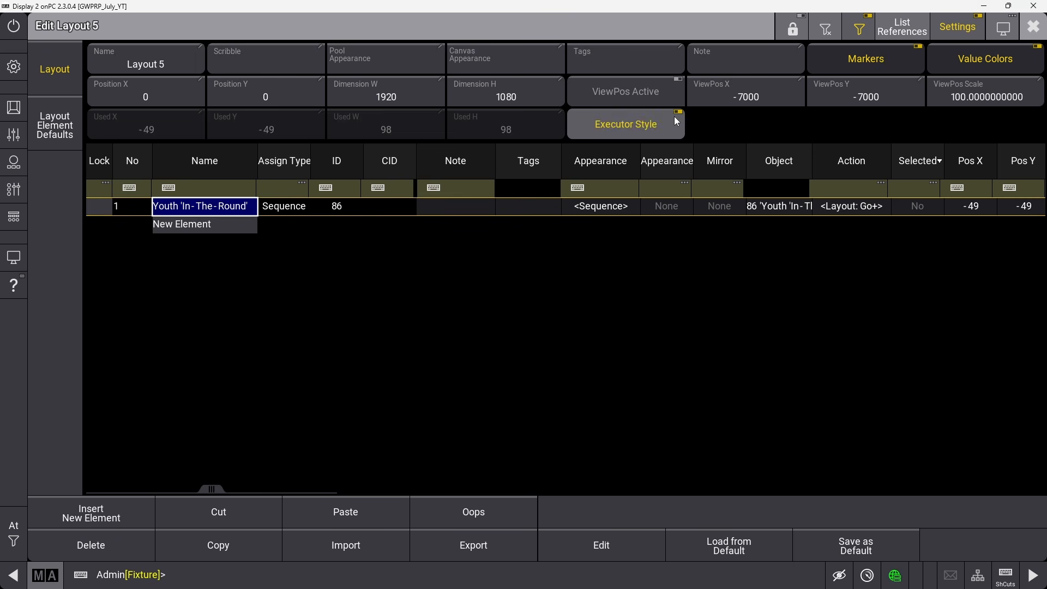
Reopen Layout 5 for editing and set the width of its Youth 'In-The-Round' element to 300.
left_click(1034, 27)
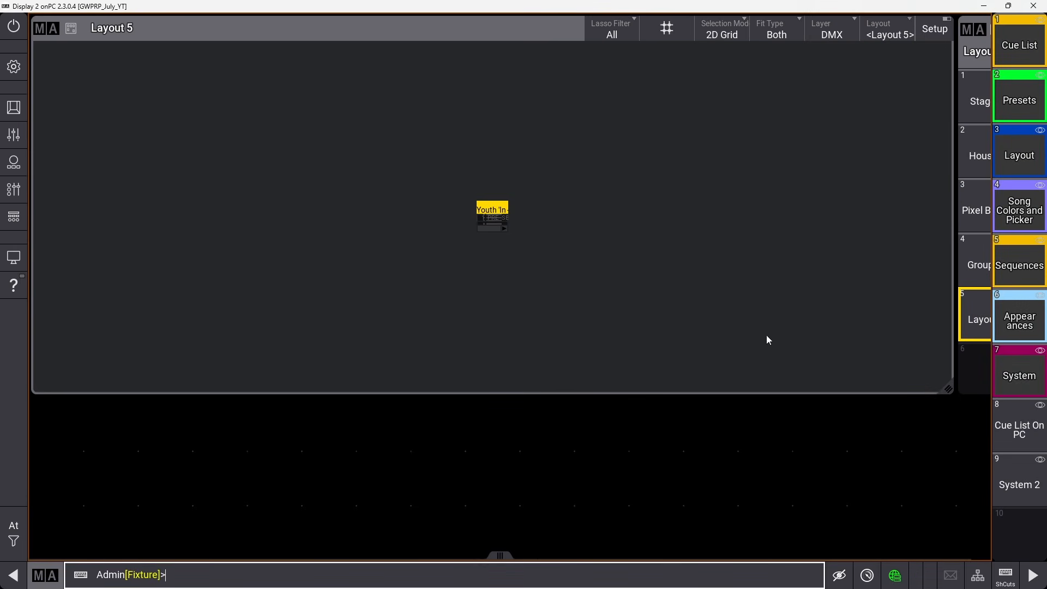
left_click(981, 312)
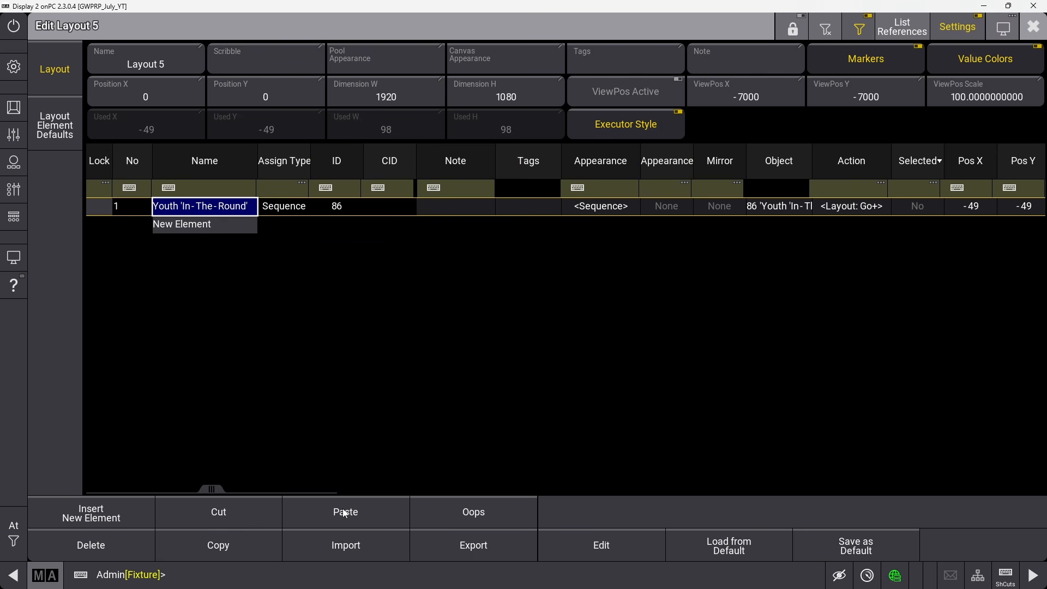
left_click_drag(212, 489, 339, 489)
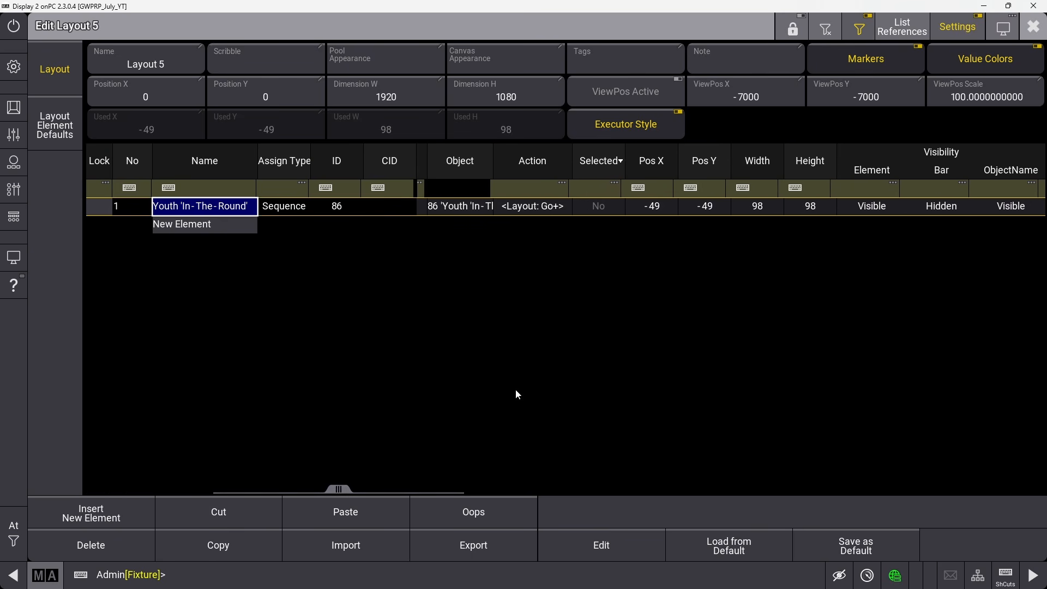
double_click(774, 206)
left_click(546, 366)
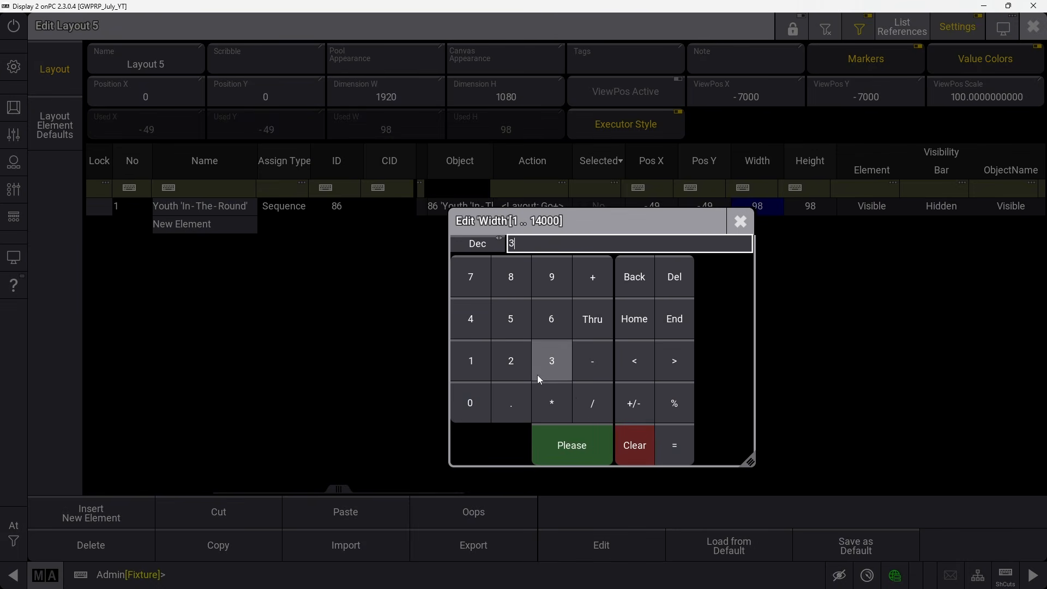
double_click(474, 404)
left_click(573, 441)
Set the Youth 'In-The-Round' element's height to 300 and close the Layout 5 editor.
double_click(809, 207)
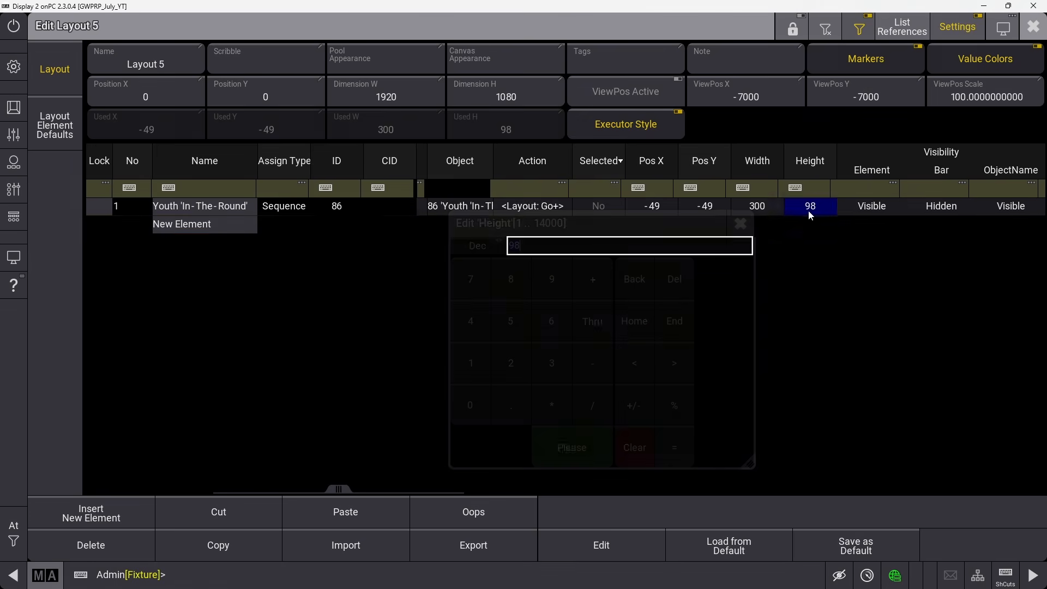
left_click(551, 362)
double_click(470, 405)
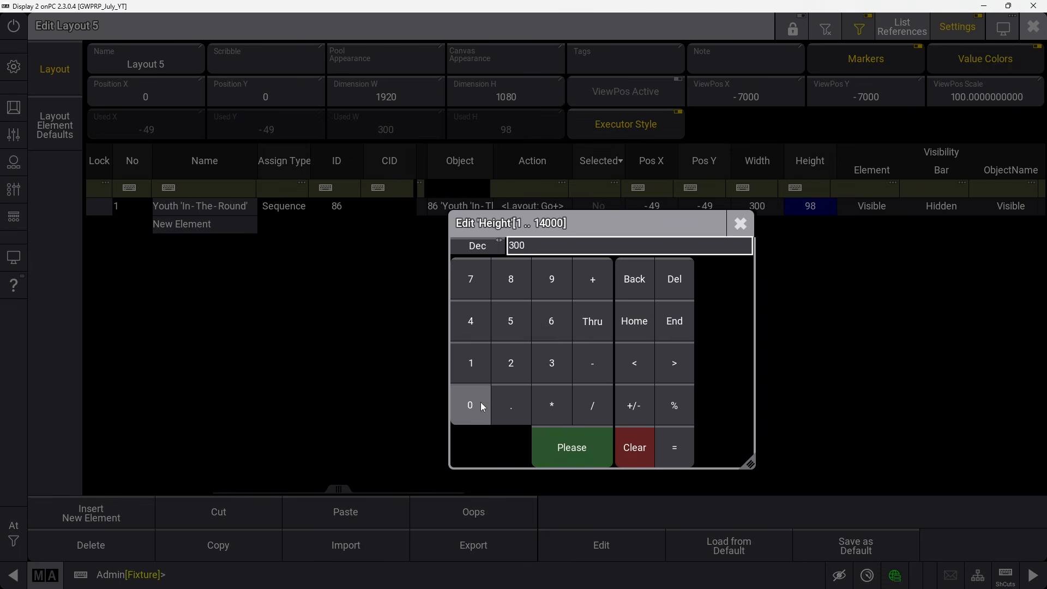
left_click(565, 448)
left_click(1033, 26)
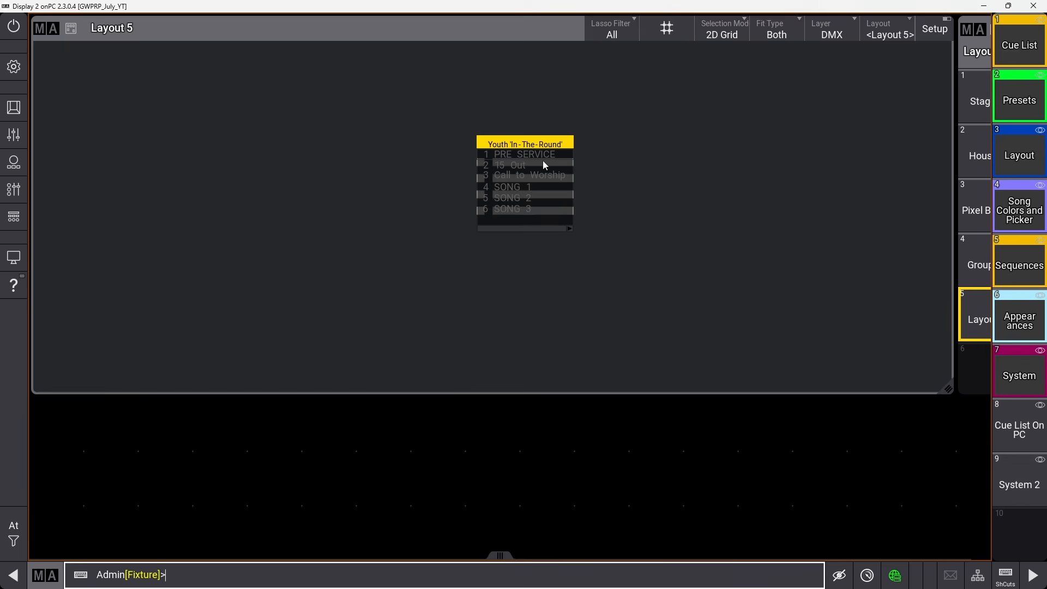
Advance the Youth 'In-The-Round' sequence to cue 3, Call to Worship, using its Layout 5 element.
left_click(537, 180)
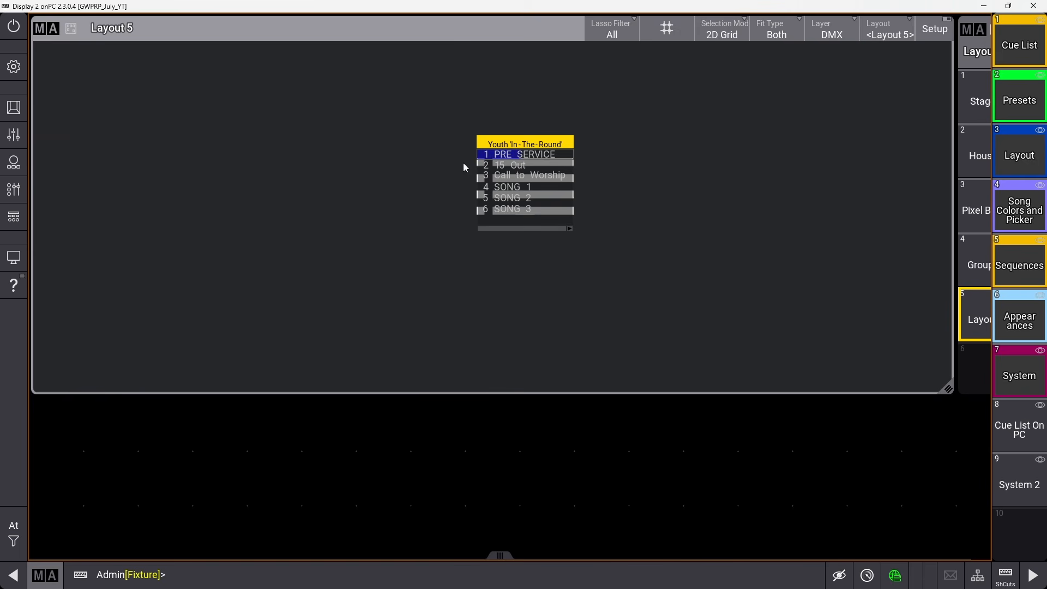
left_click(525, 166)
left_click(525, 166)
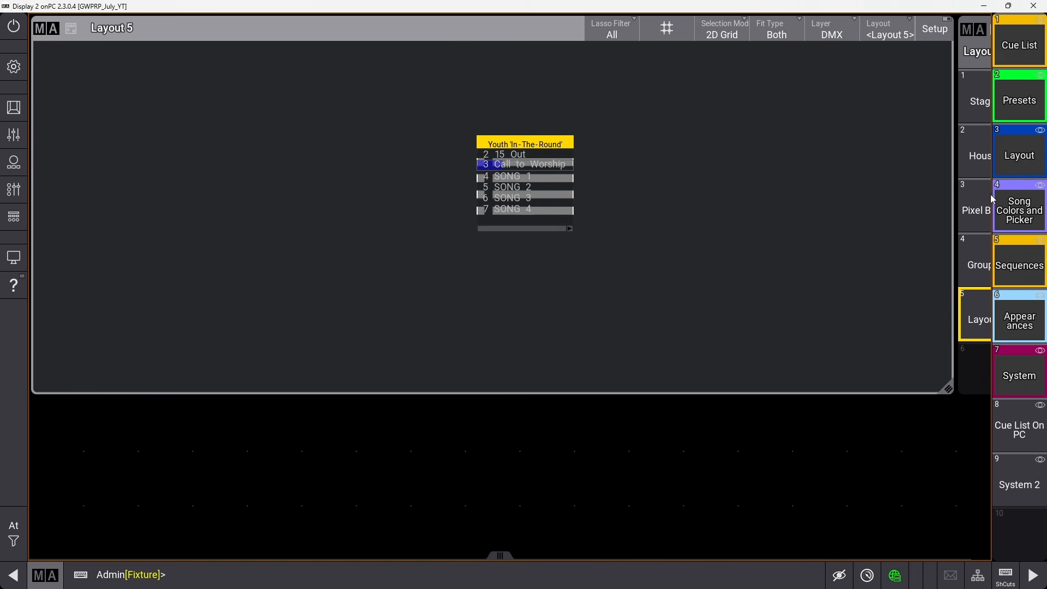
Switch to the Cue List view and show the playback bar on Display 2.
left_click_drag(972, 336, 1019, 263)
left_click(1023, 42)
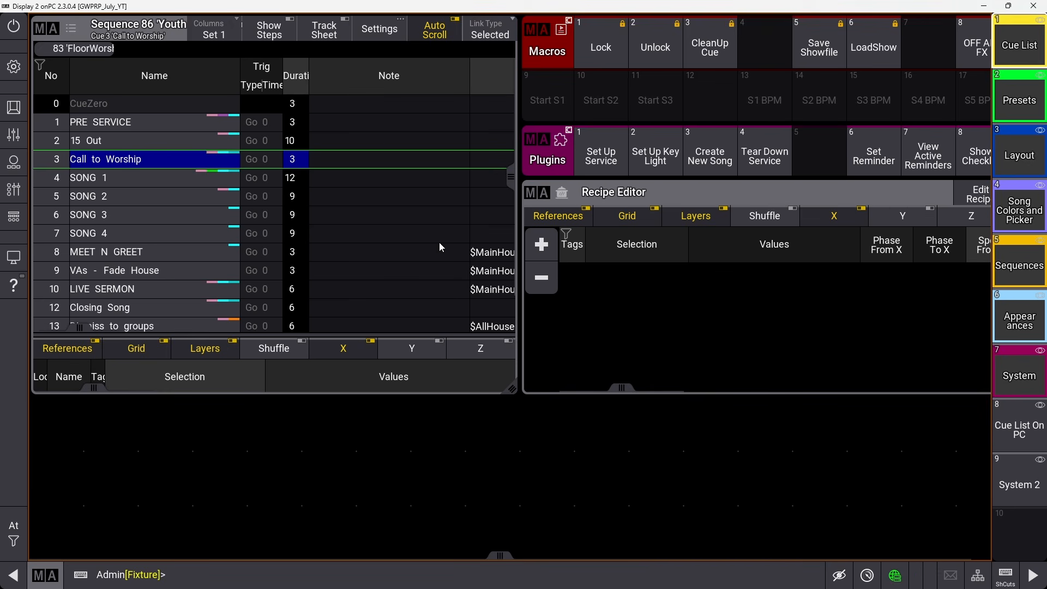
left_click(14, 66)
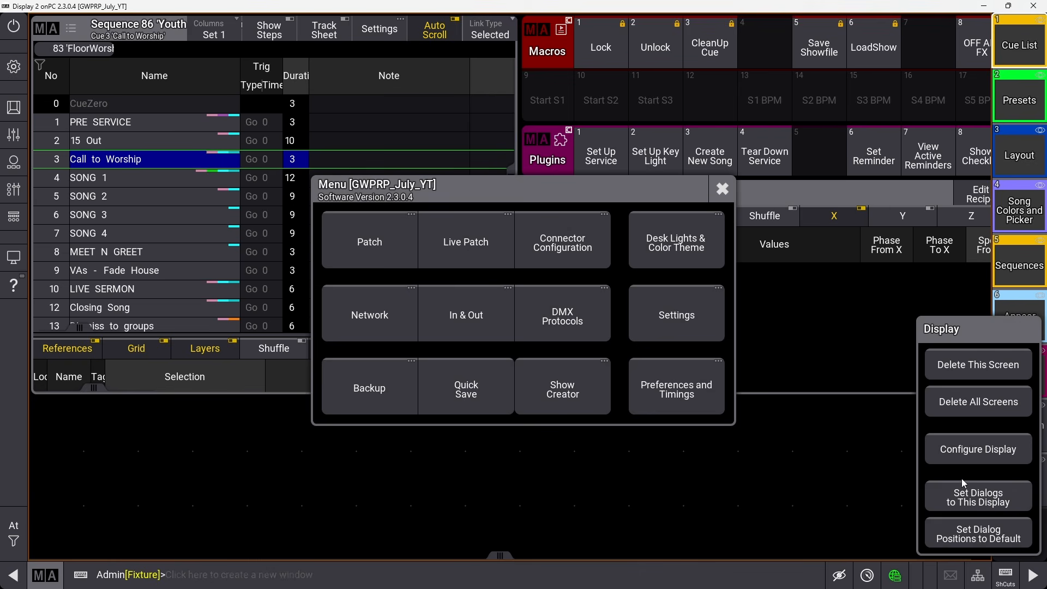
left_click(981, 453)
left_click(544, 403)
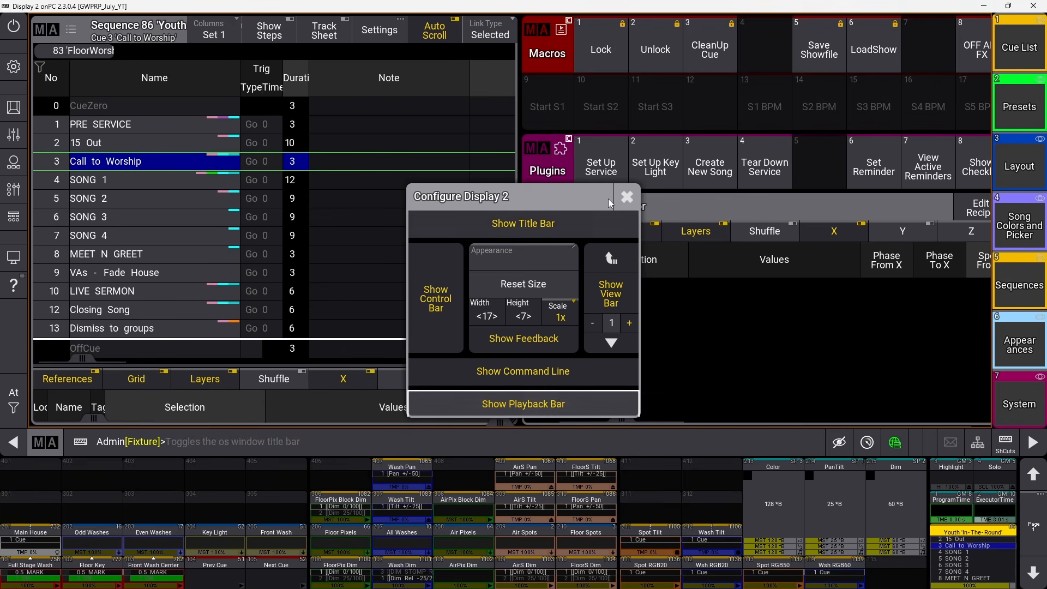
left_click(626, 195)
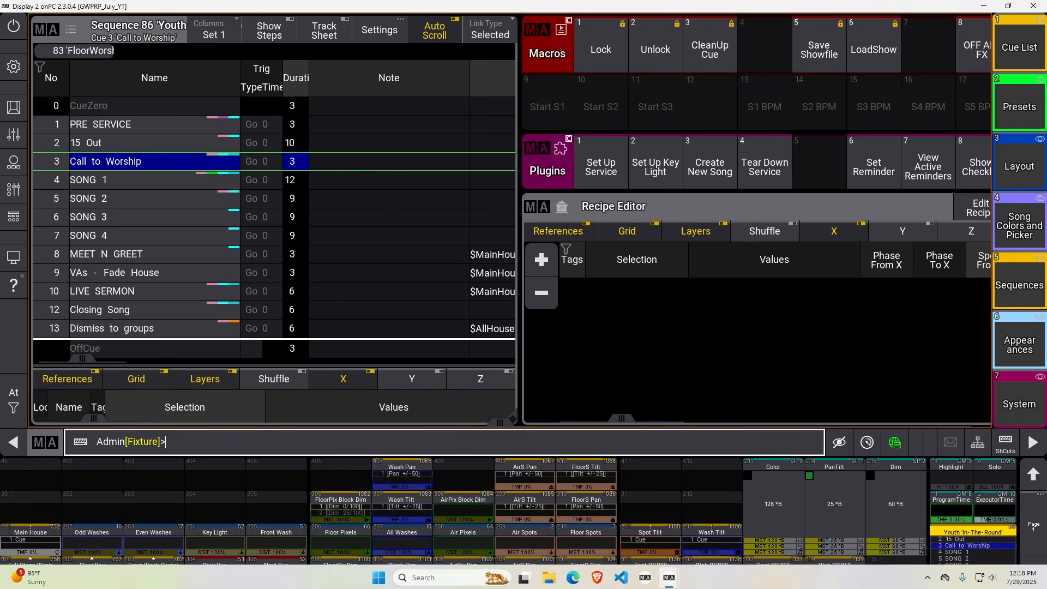
Open the handle configuration of executor 306, FloorPix Block Dim, and select its Go+ button.
left_click(332, 508)
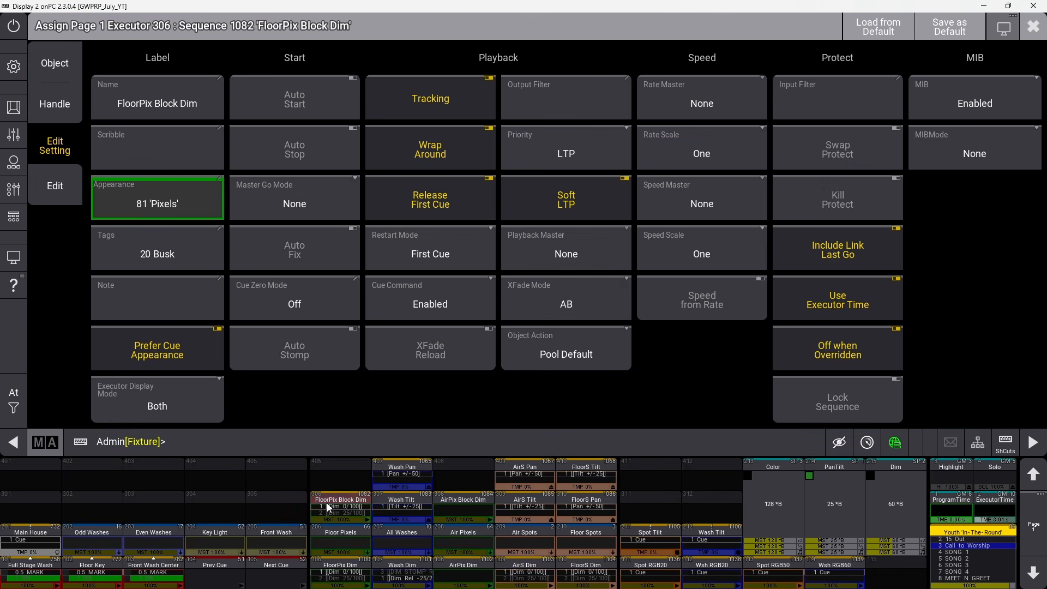
left_click(54, 103)
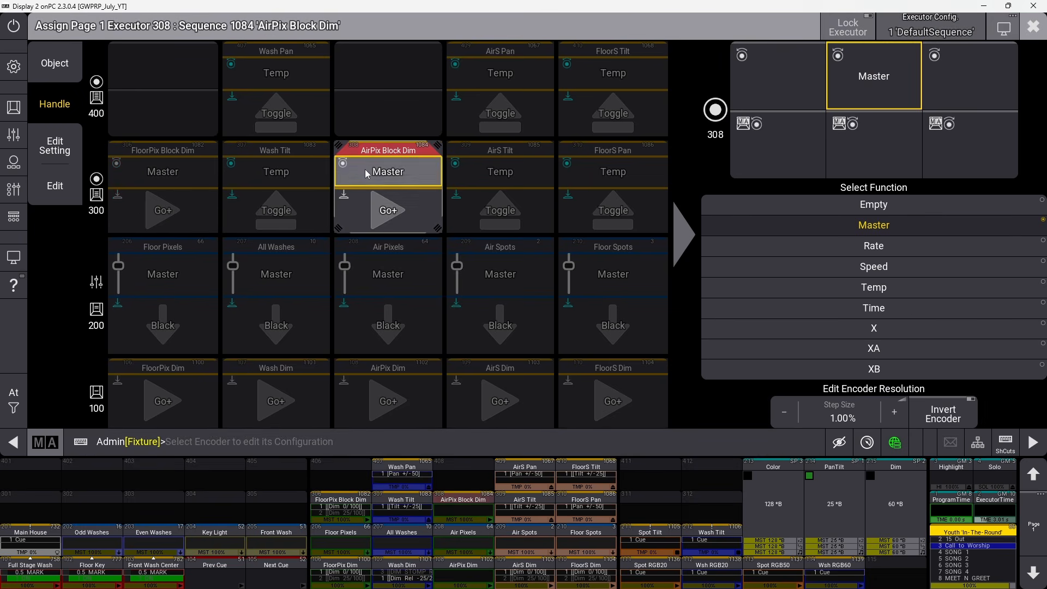
left_click(180, 198)
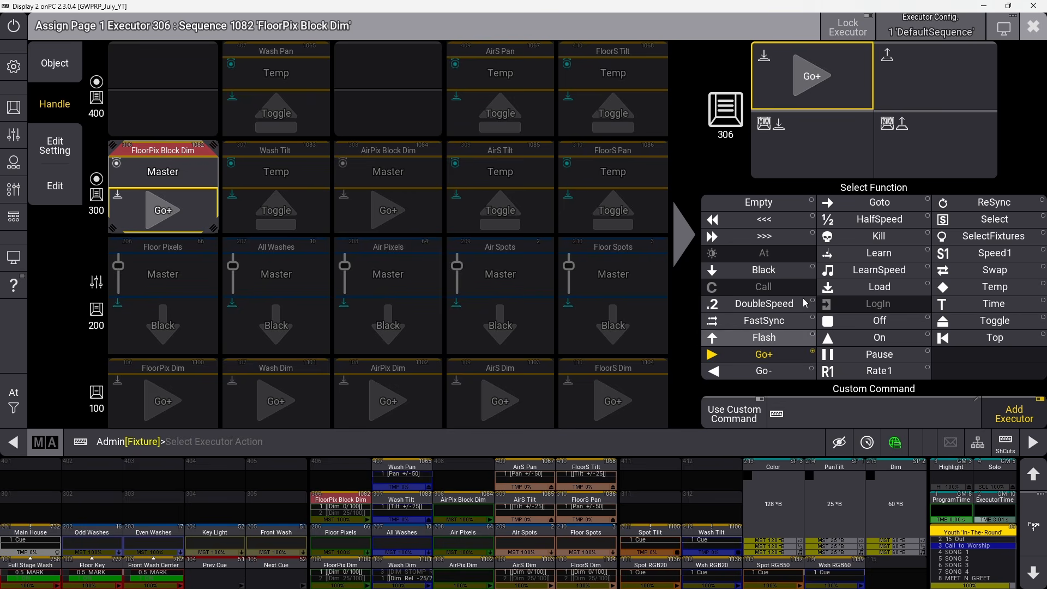
Try <<<, HalfSpeed, Flash, Go+ and Go- as the press function of executor 306's button.
left_click(801, 221)
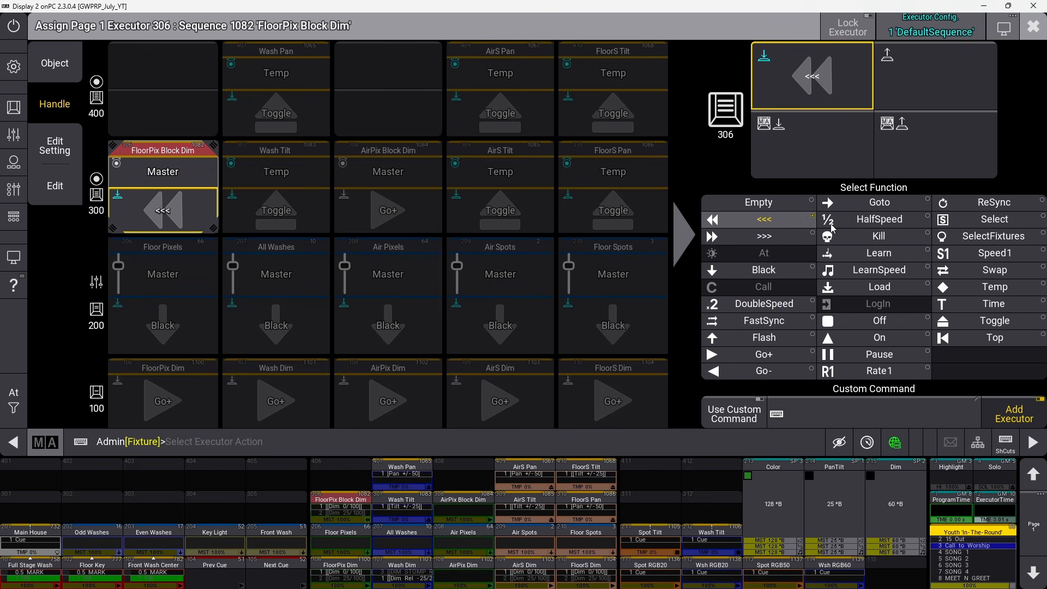
left_click(879, 219)
left_click(764, 337)
left_click(764, 354)
left_click(764, 371)
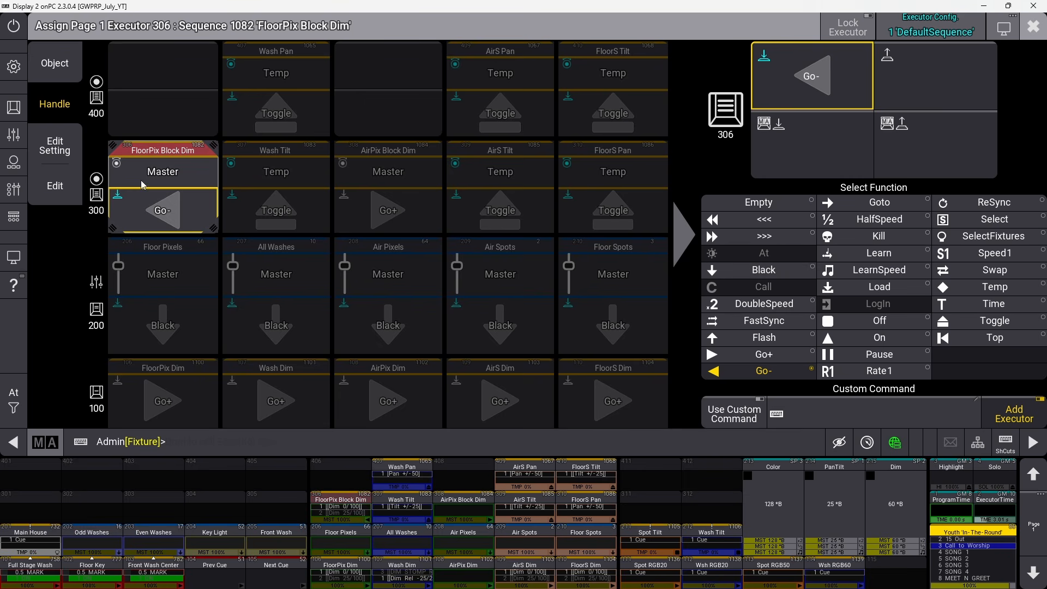
Compare the functions offered for executor 306's Master encoder with those for its button.
left_click(174, 179)
left_click(172, 206)
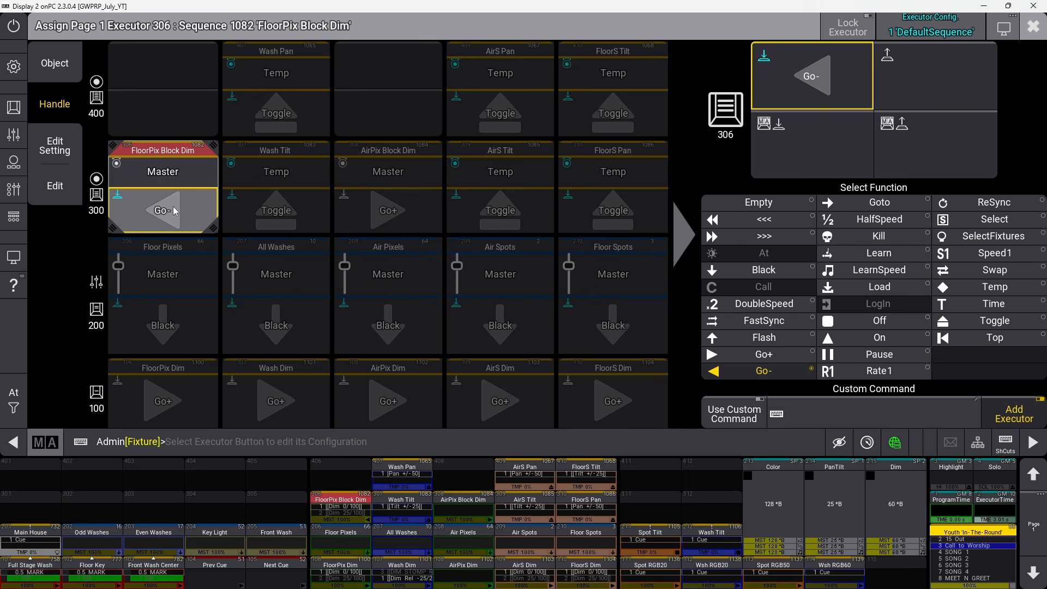
left_click(182, 168)
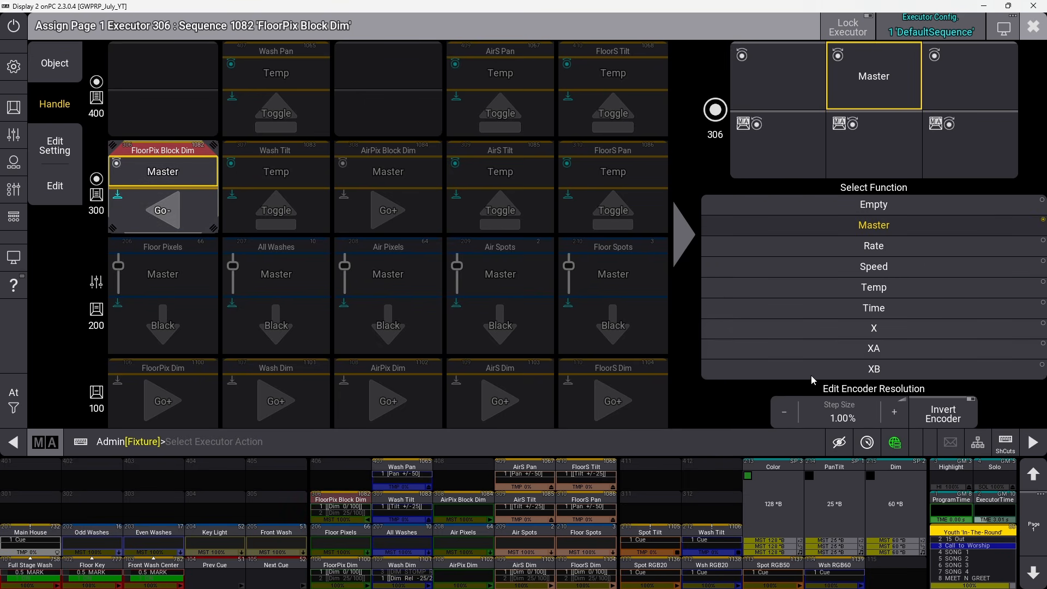
left_click(120, 207)
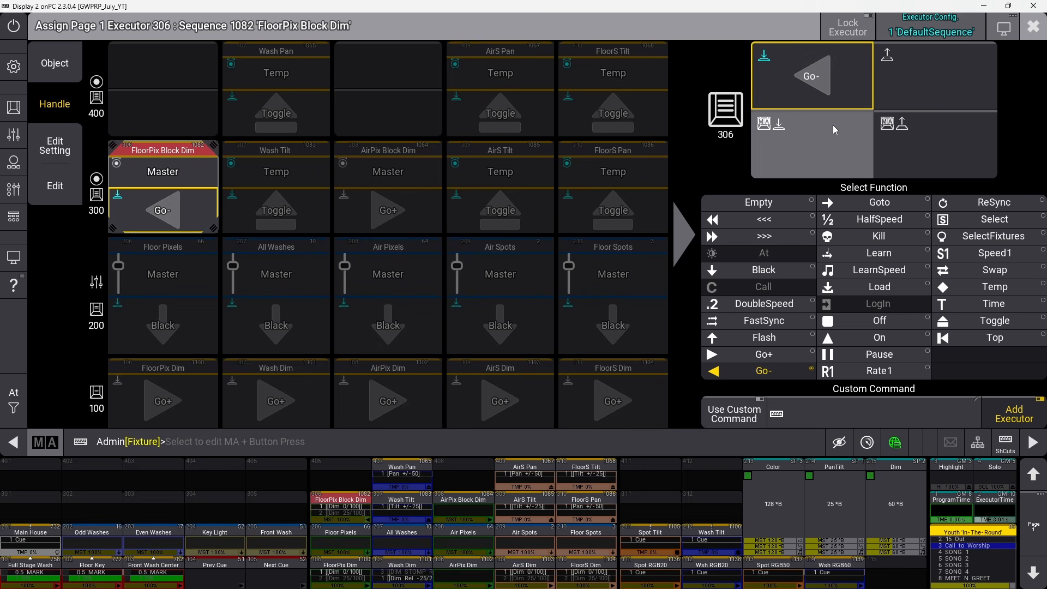
Assign Go+ to MA + button press on executor 306 and compare it with the plain button press.
left_click(822, 145)
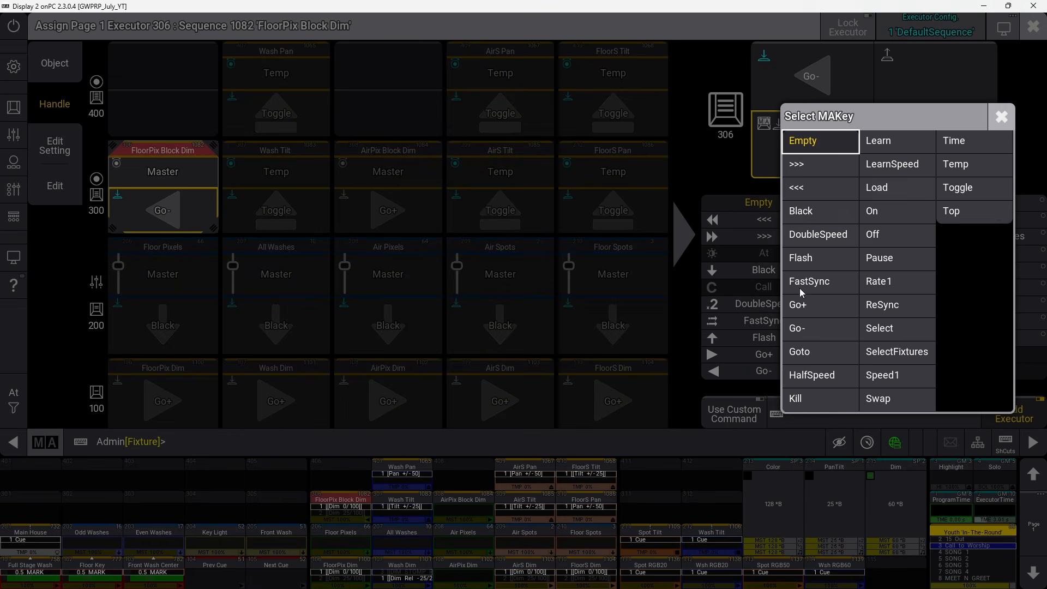
left_click(1002, 116)
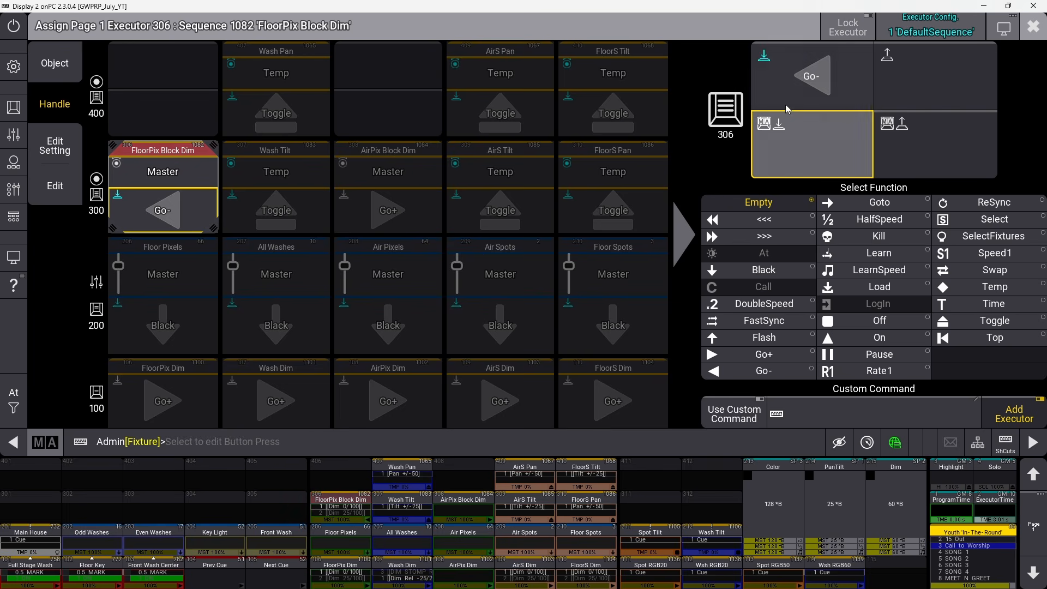
left_click(765, 354)
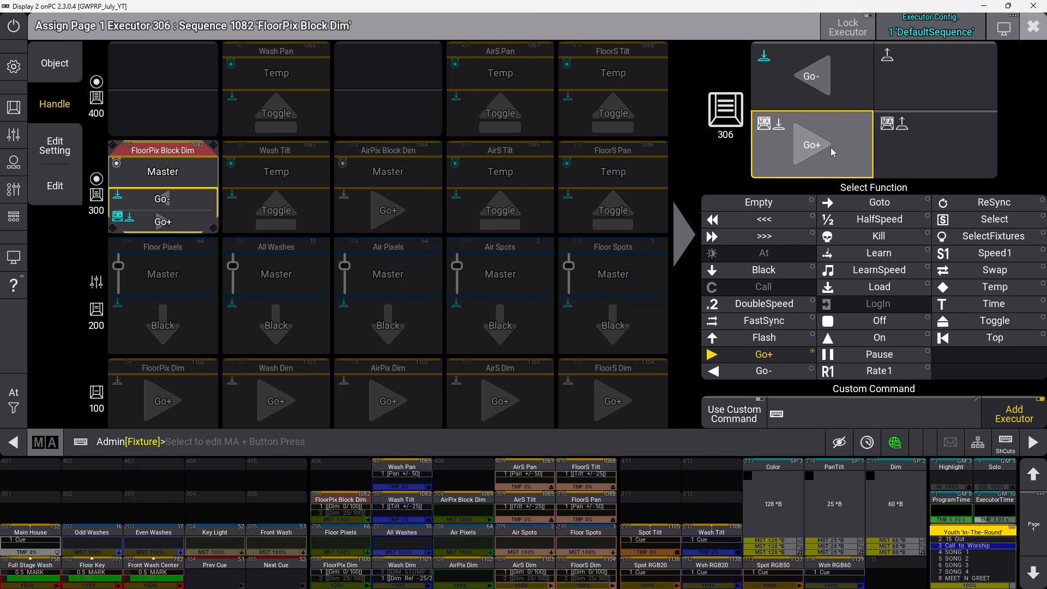
left_click(824, 96)
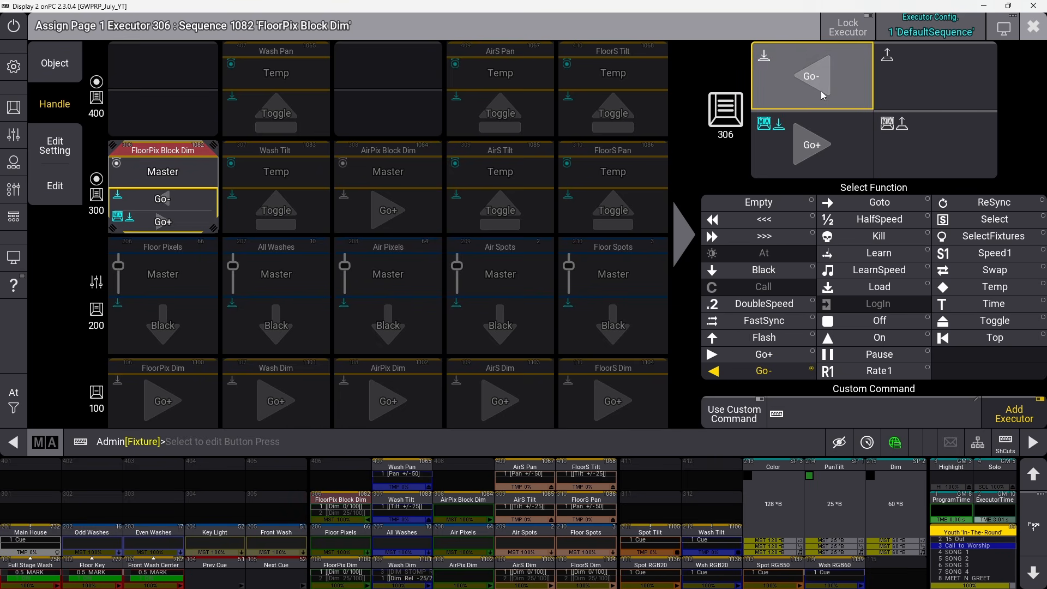
left_click(820, 163)
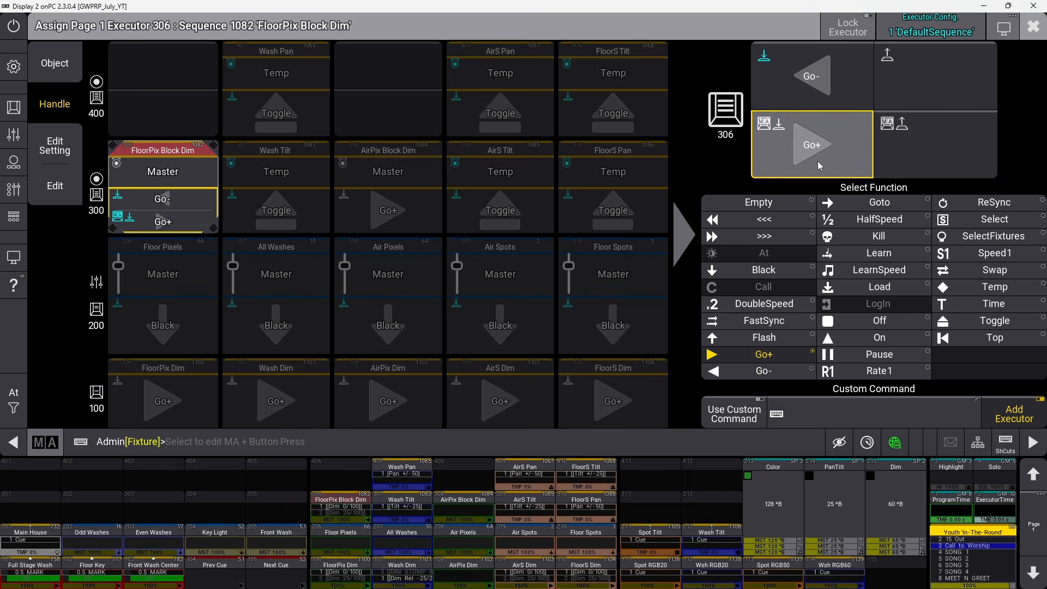
left_click(806, 90)
left_click(810, 139)
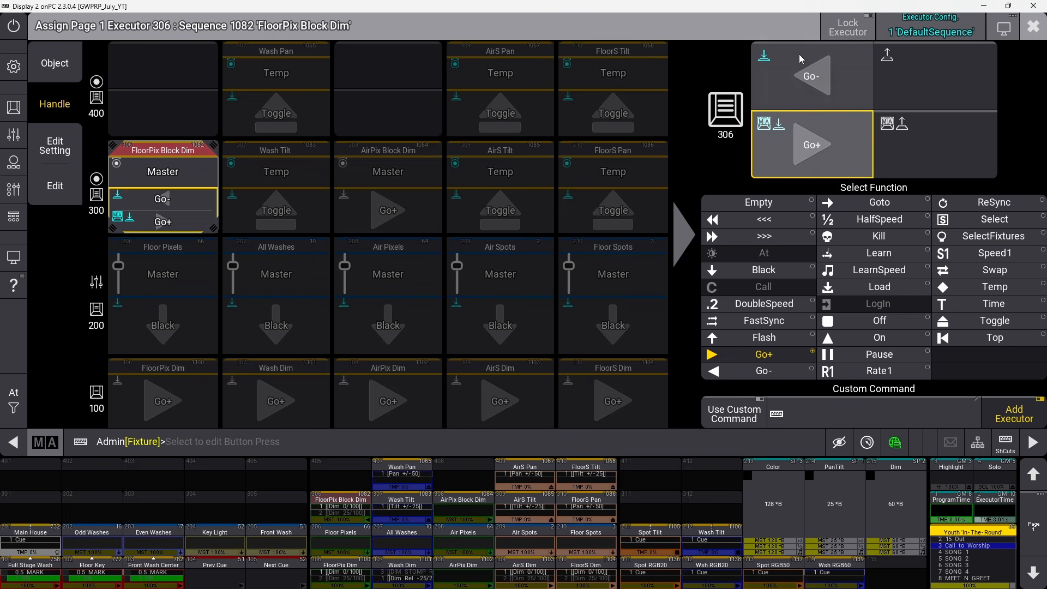
Set executor 306's button press back to Go+ and its MA + button press to Empty.
left_click(807, 95)
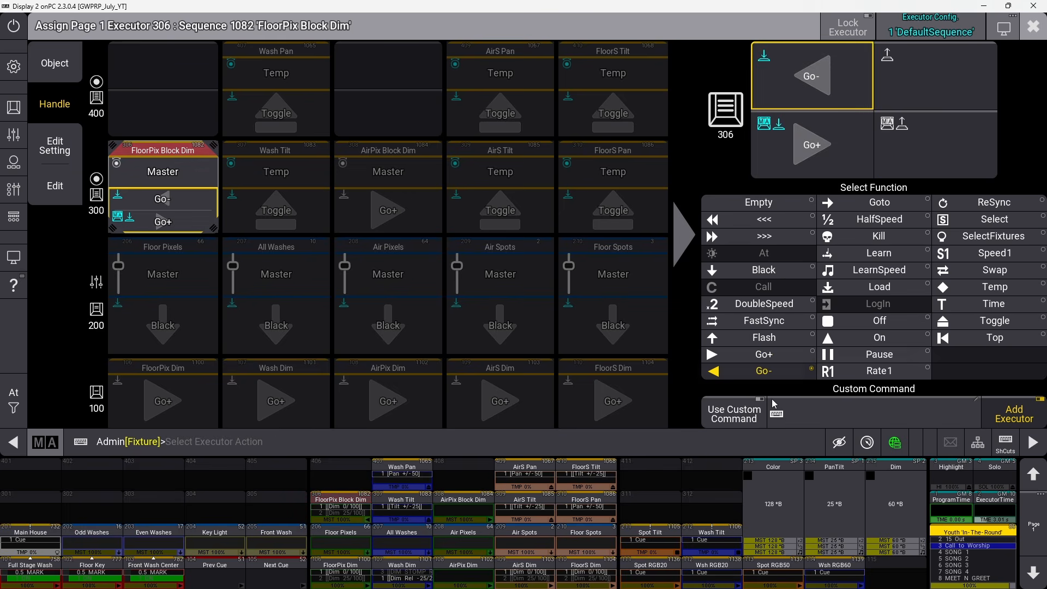
left_click(777, 355)
left_click(833, 158)
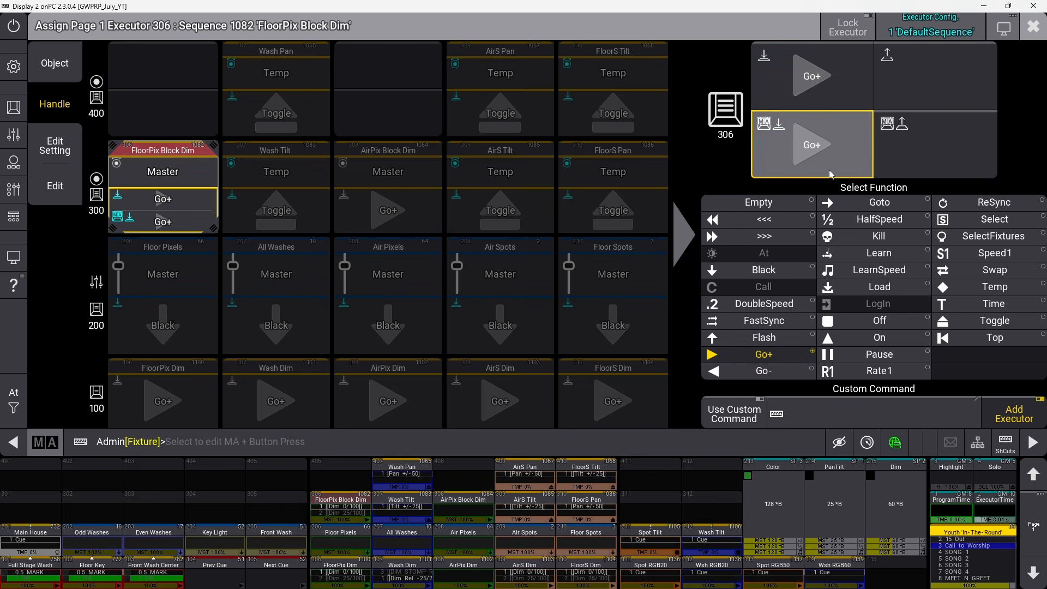
left_click(785, 199)
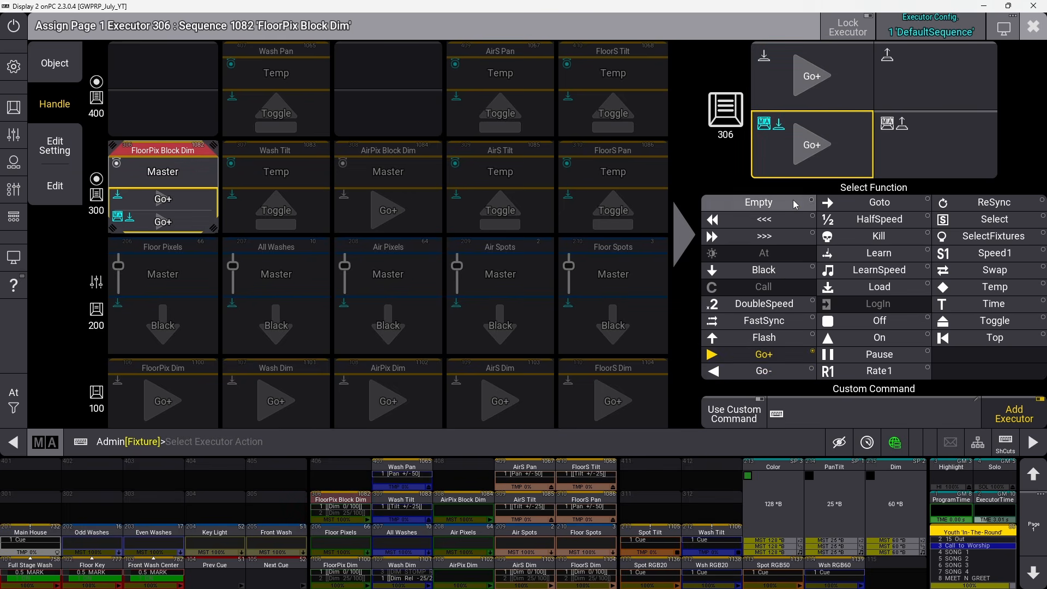
Examine the function and custom command options for executor 306's button release and MA + button release.
left_click(941, 74)
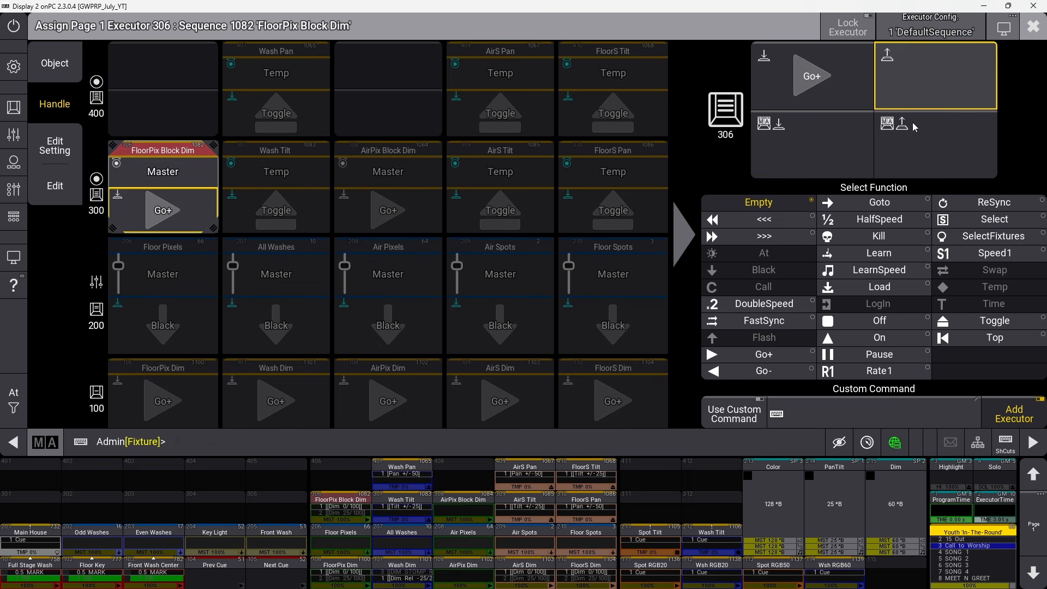
left_click(879, 417)
left_click(862, 382)
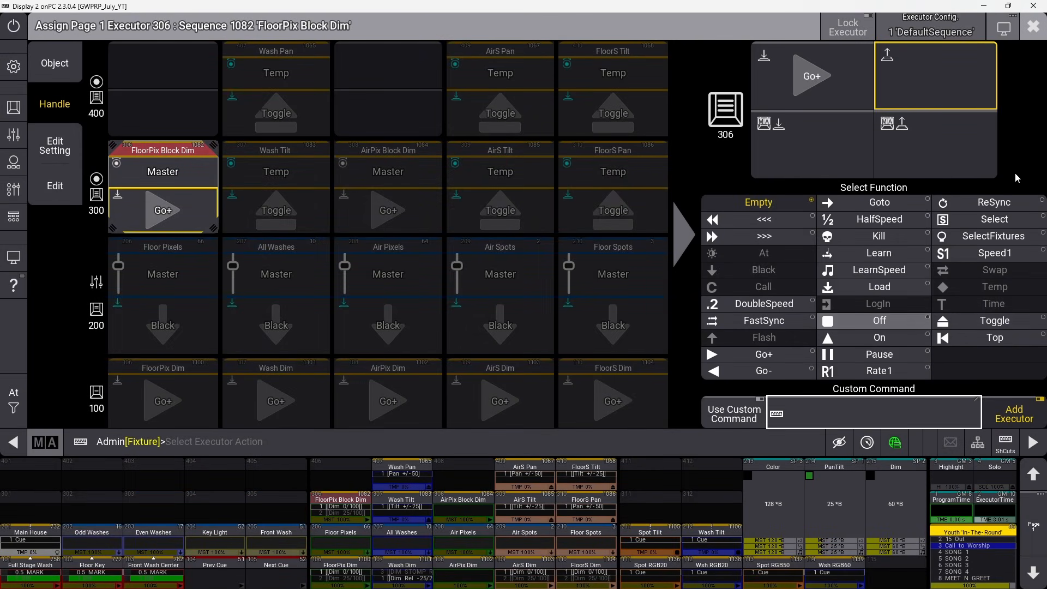
left_click(909, 143)
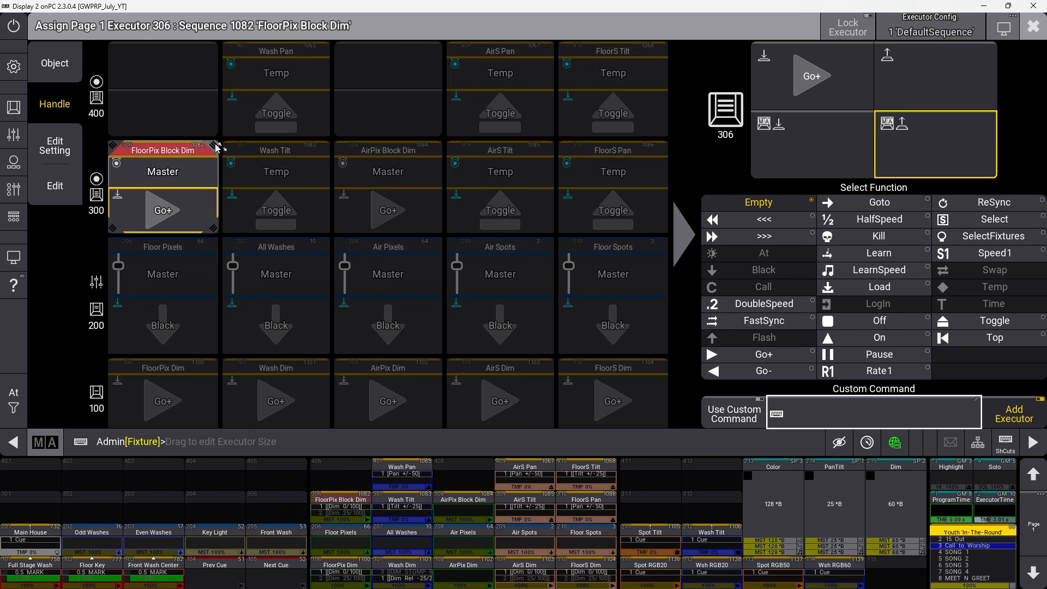
Enlarge executor 306, FloorPix Block Dim, upward so it spans the 300 and 400 executor rows.
left_click_drag(215, 145, 339, 55)
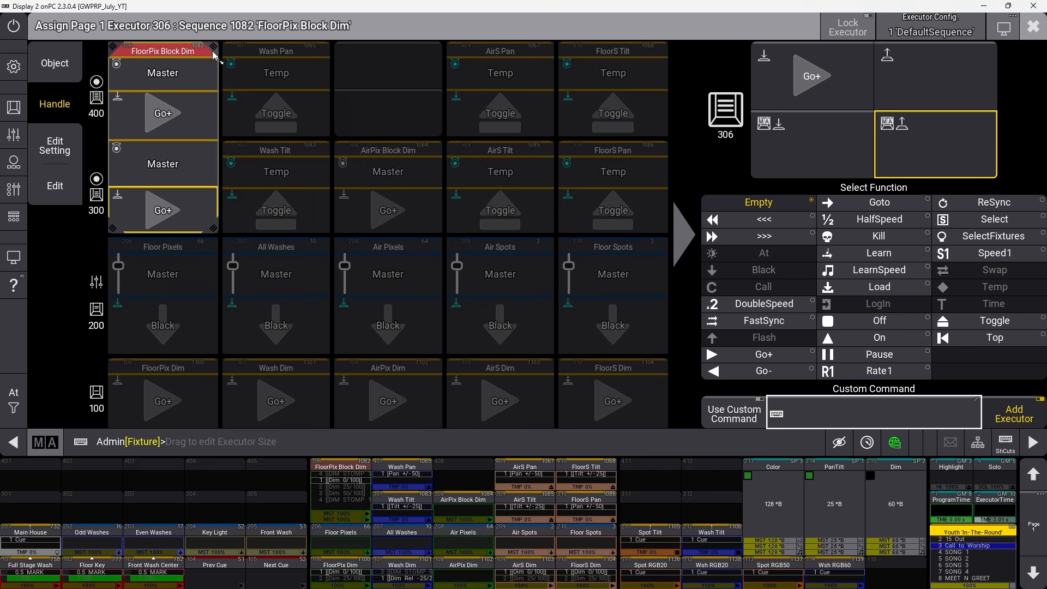
mouse_move(214, 50)
left_mouse_down()
mouse_move(205, 150)
mouse_move(205, 50)
left_mouse_up()
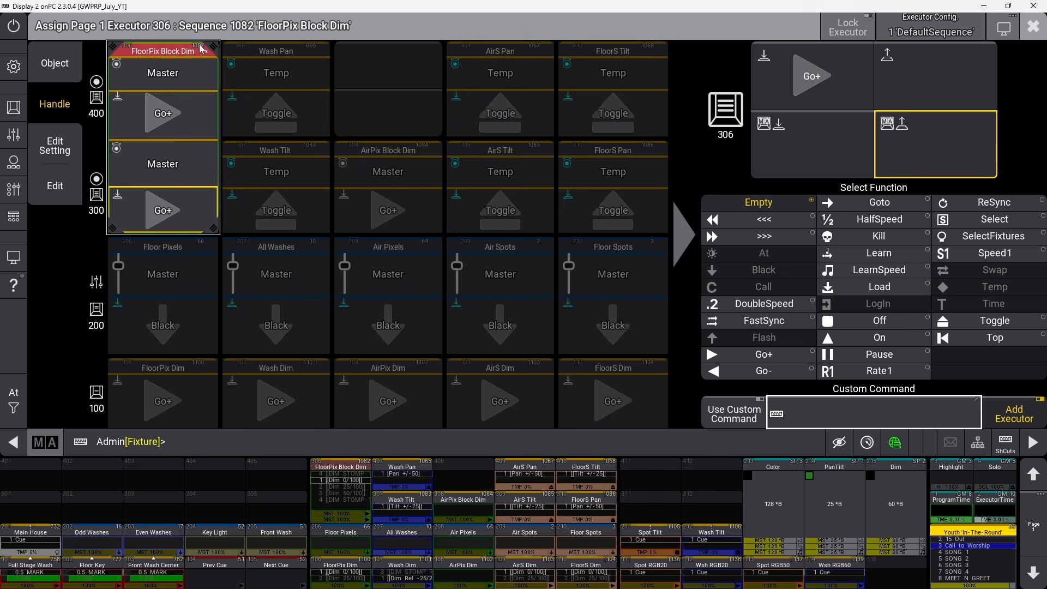
Delete the Wash Pan sequence assignment from executor 407.
left_click(238, 65)
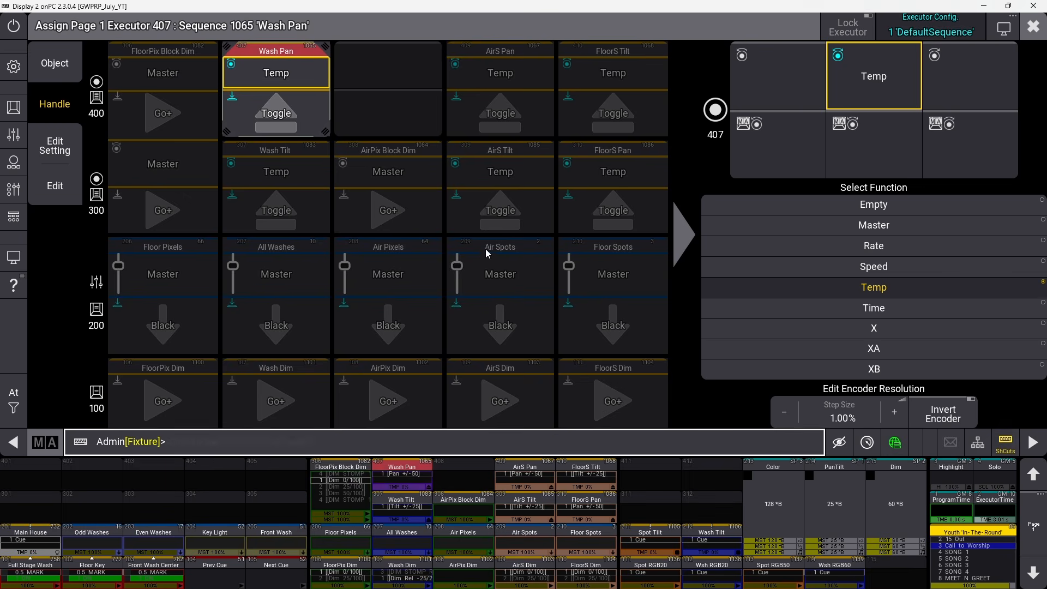
key("Delete")
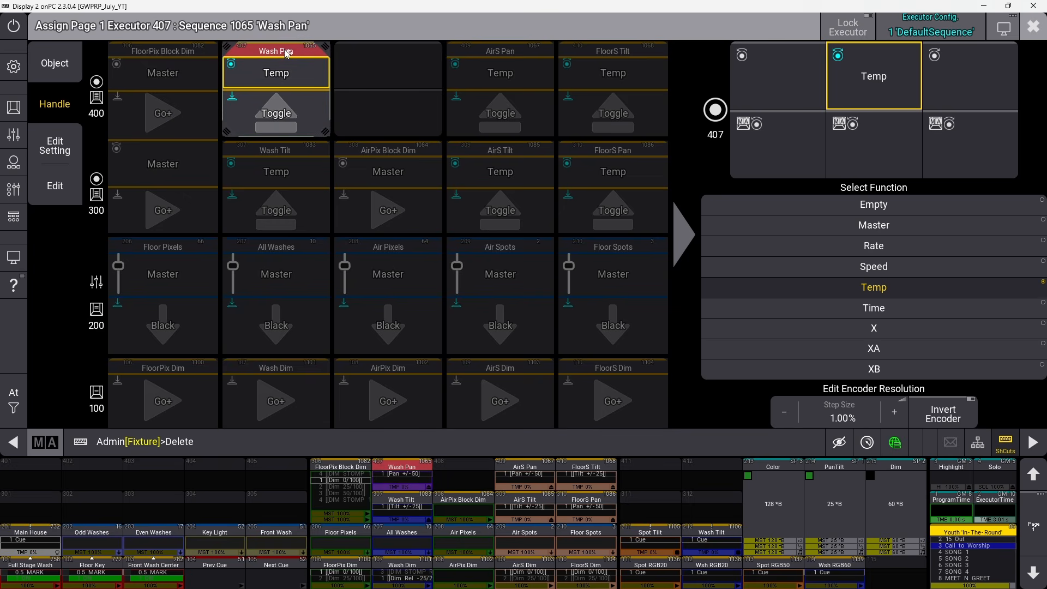
left_click(397, 454)
key("Delete")
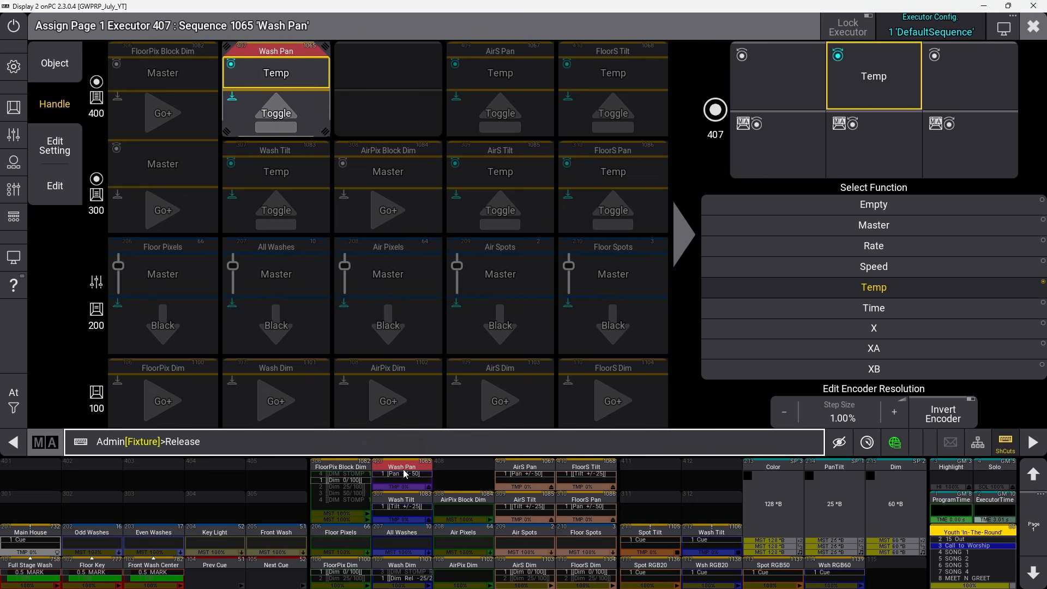
left_click(404, 473)
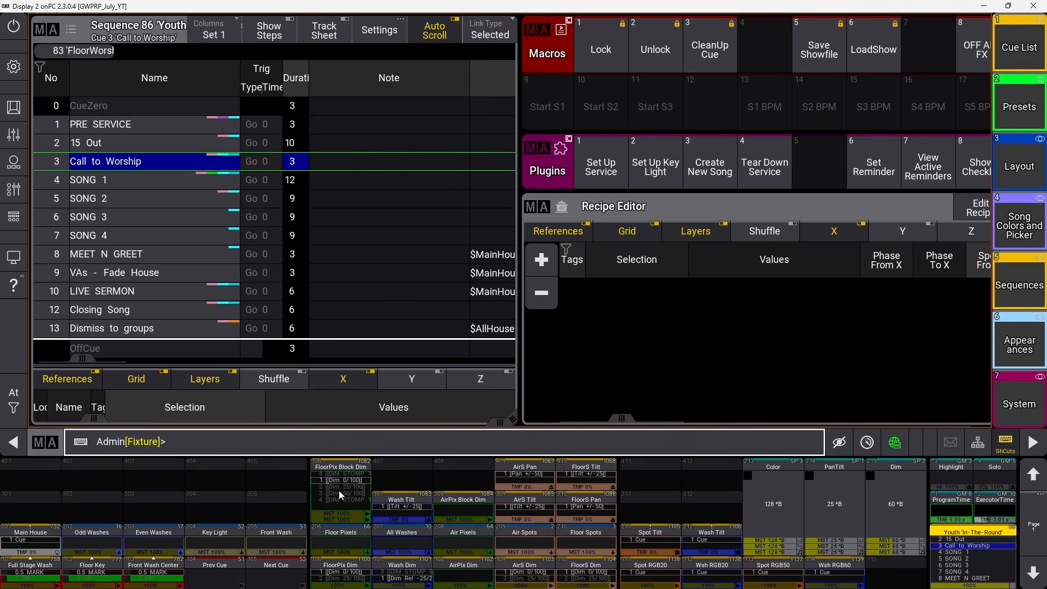
Shrink FloorPix Block Dim to a single executor in the 400 row and move it to executor 407.
left_click(344, 492)
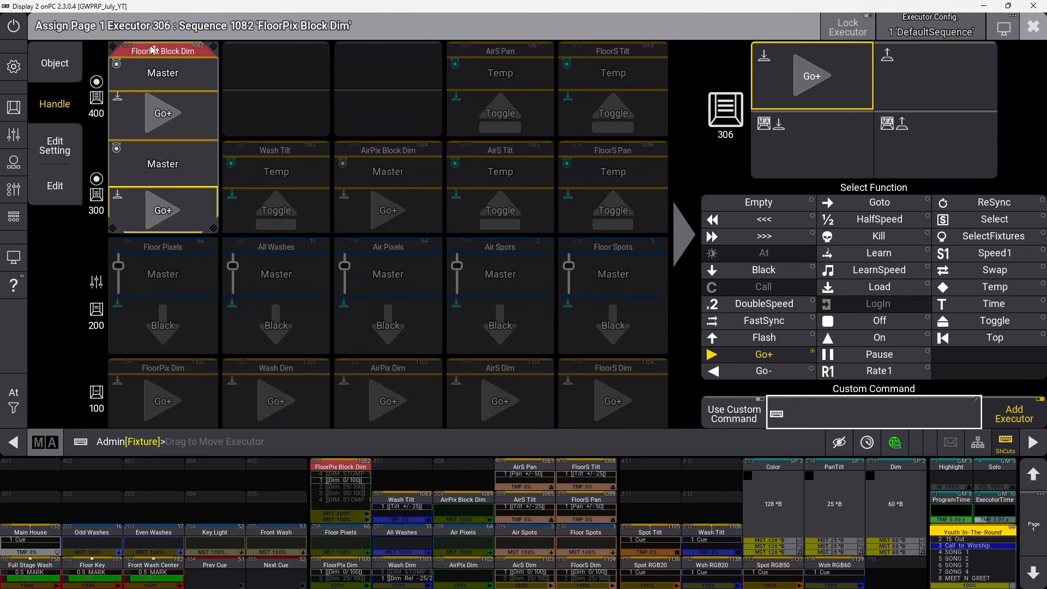
left_click_drag(153, 49, 261, 110)
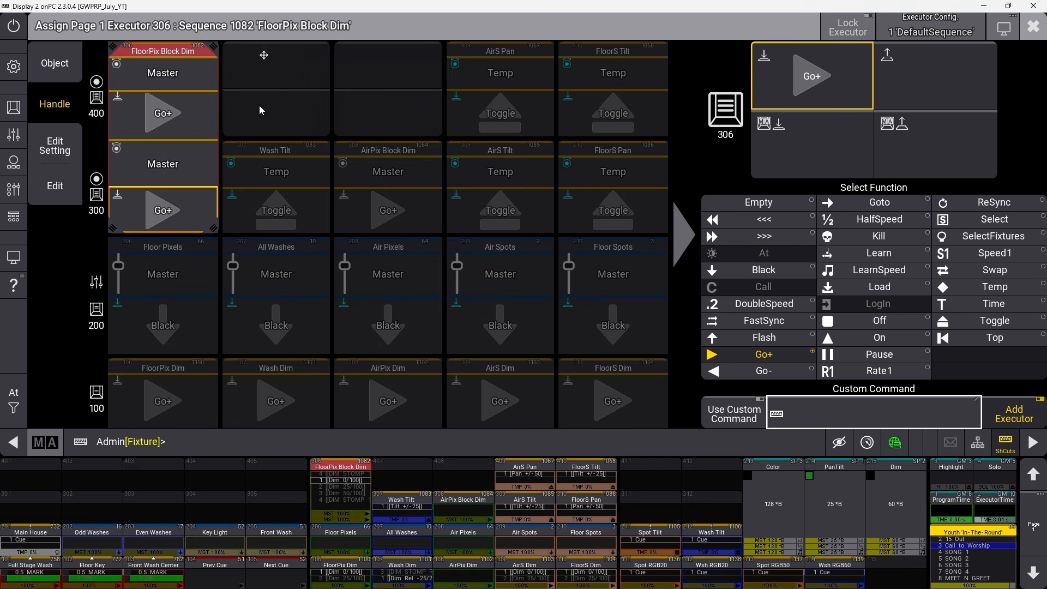
left_click_drag(215, 229, 205, 112)
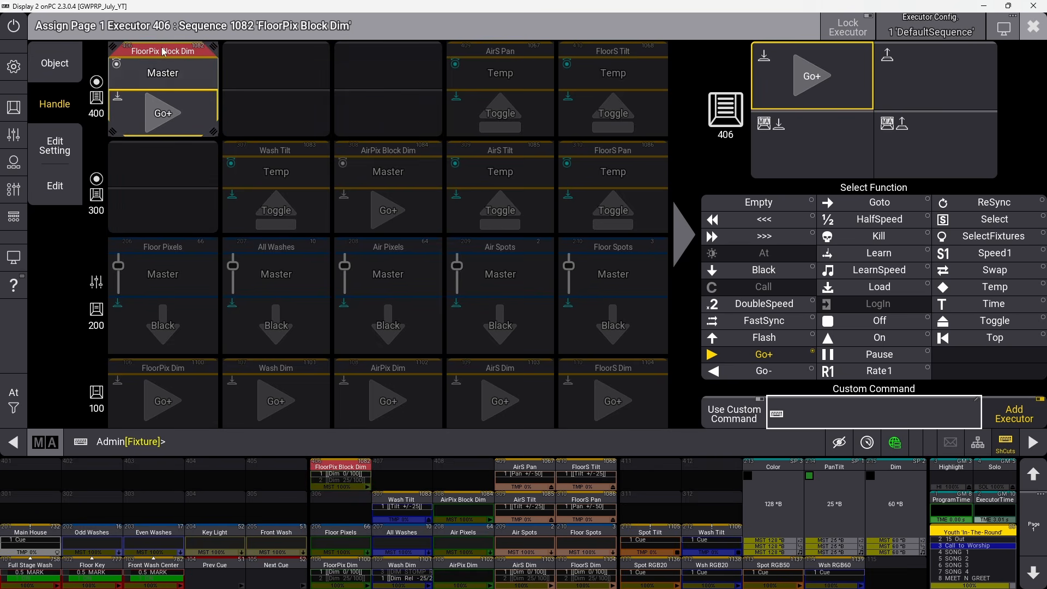
left_click_drag(163, 52, 276, 52)
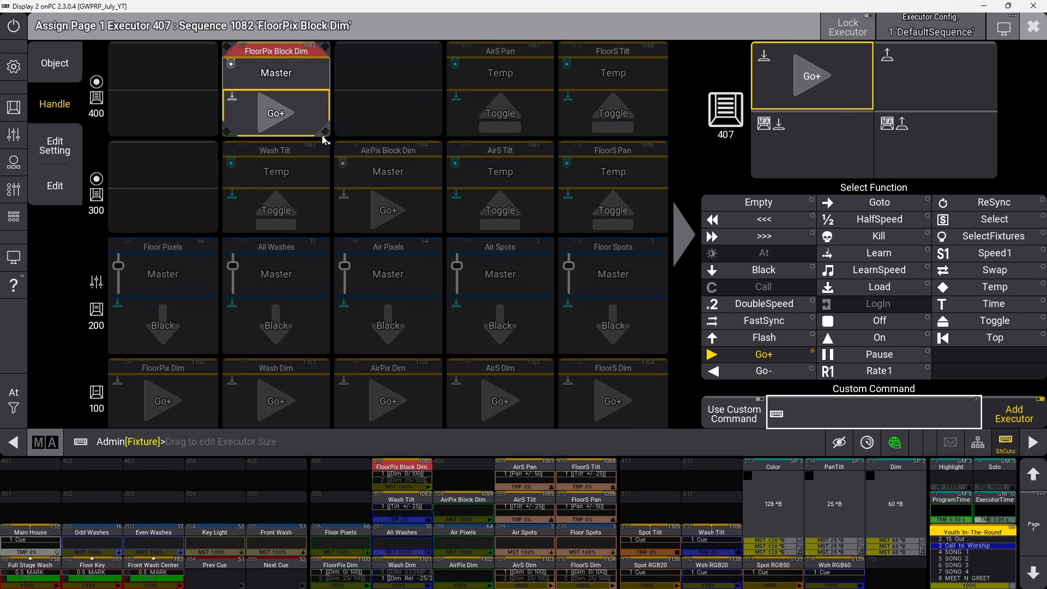
Move FloorPix Block Dim to executor 406 stretched across three columns, and return it to a single executor at 306.
left_click_drag(324, 139, 447, 140)
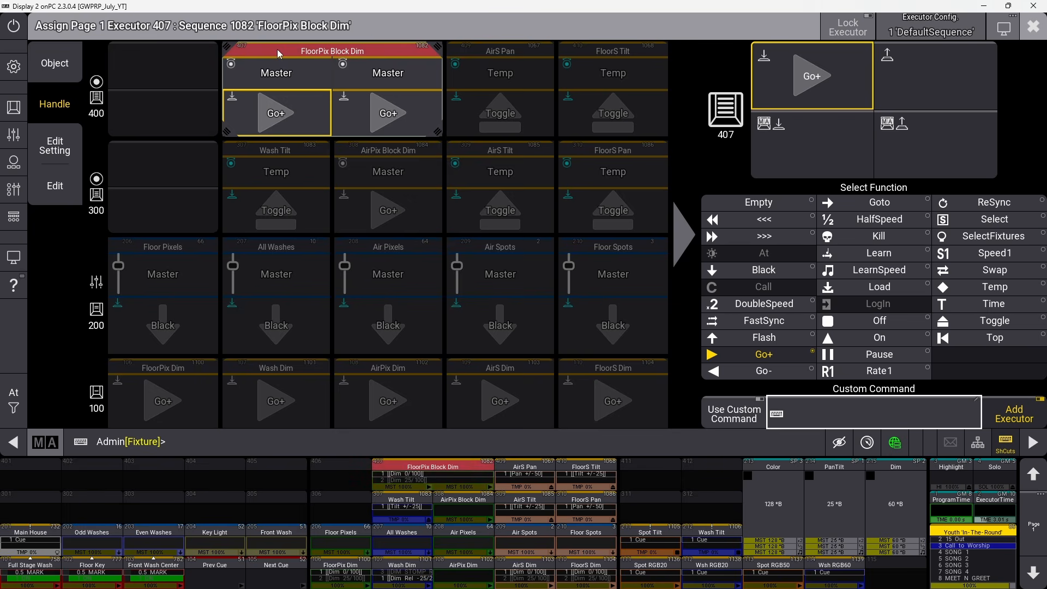
left_click_drag(277, 49, 164, 50)
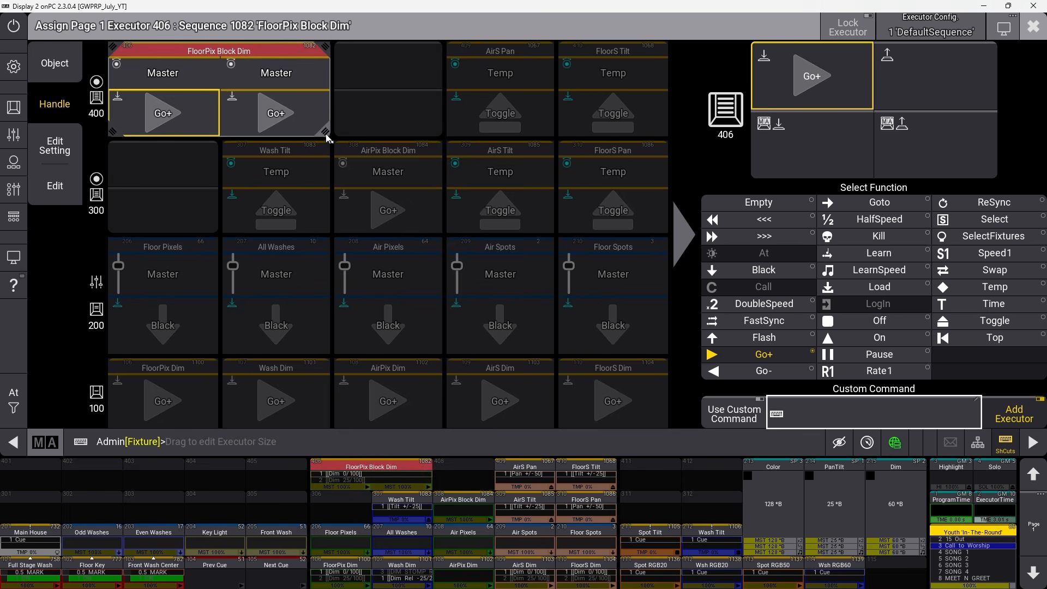
left_click_drag(328, 138, 457, 136)
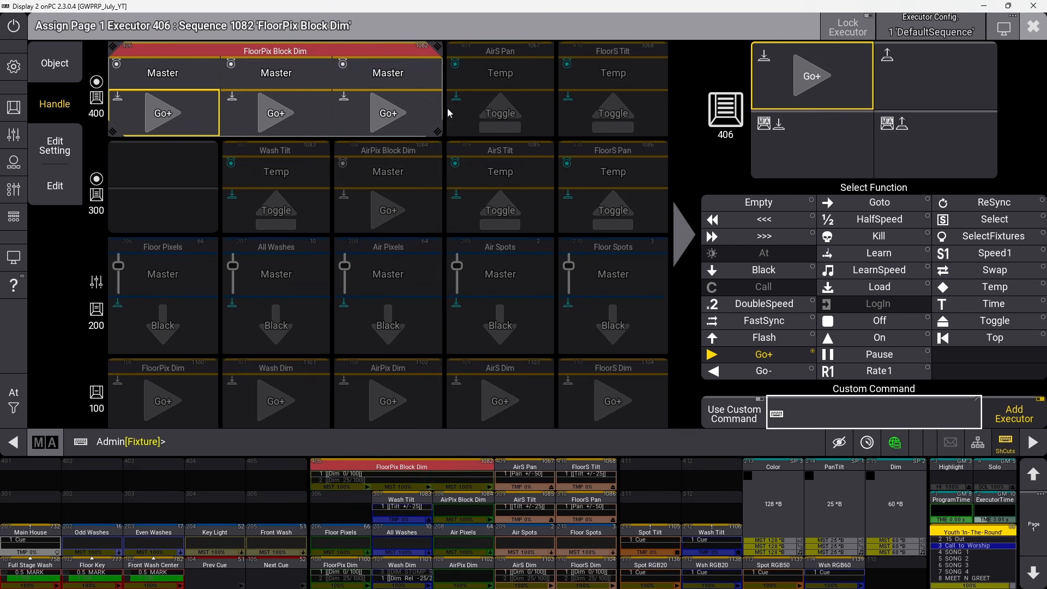
left_click_drag(439, 132, 218, 152)
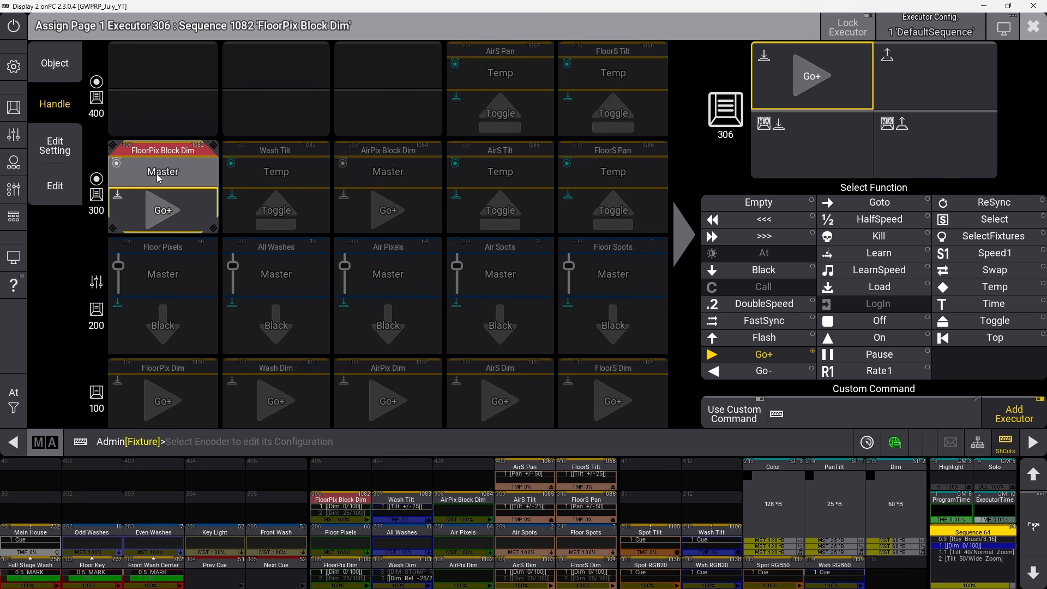
Set the encoder resolution step size of executor 306's Master encoder to 100%.
left_click(158, 178)
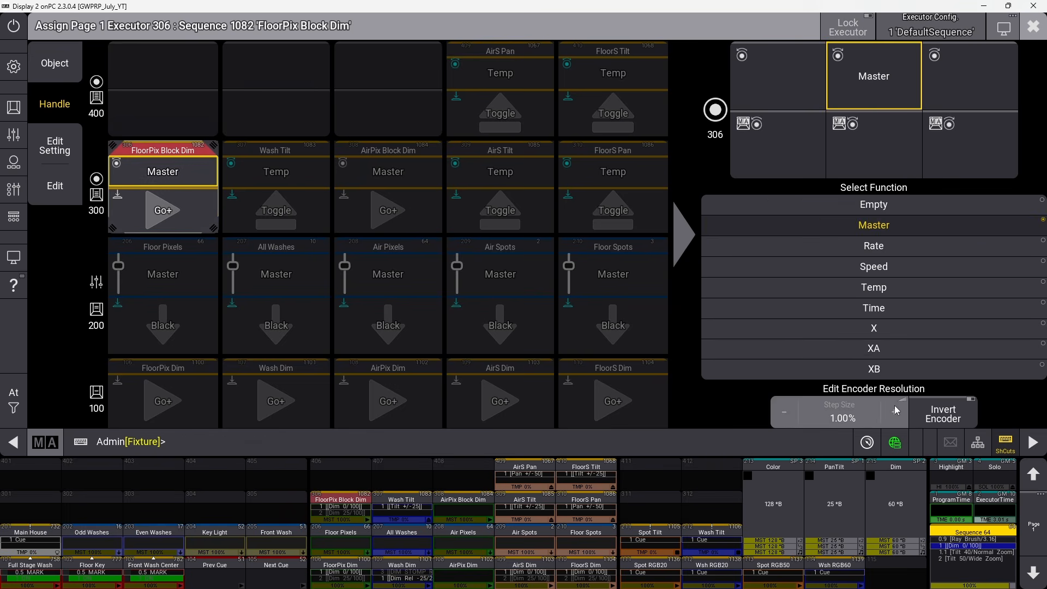
left_click(855, 405)
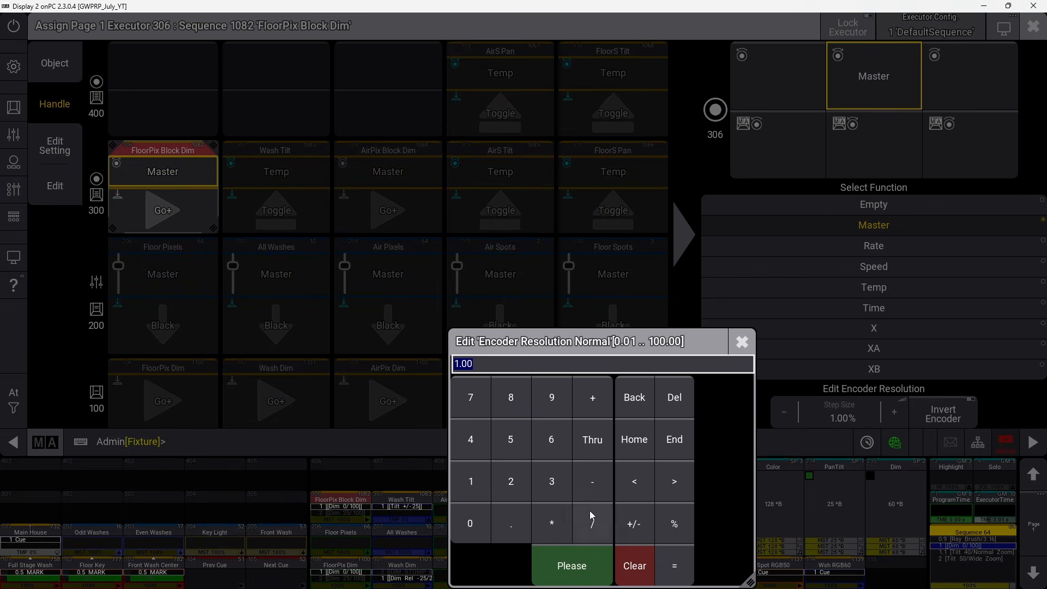
left_click(471, 481)
left_click(470, 523)
left_click(470, 523)
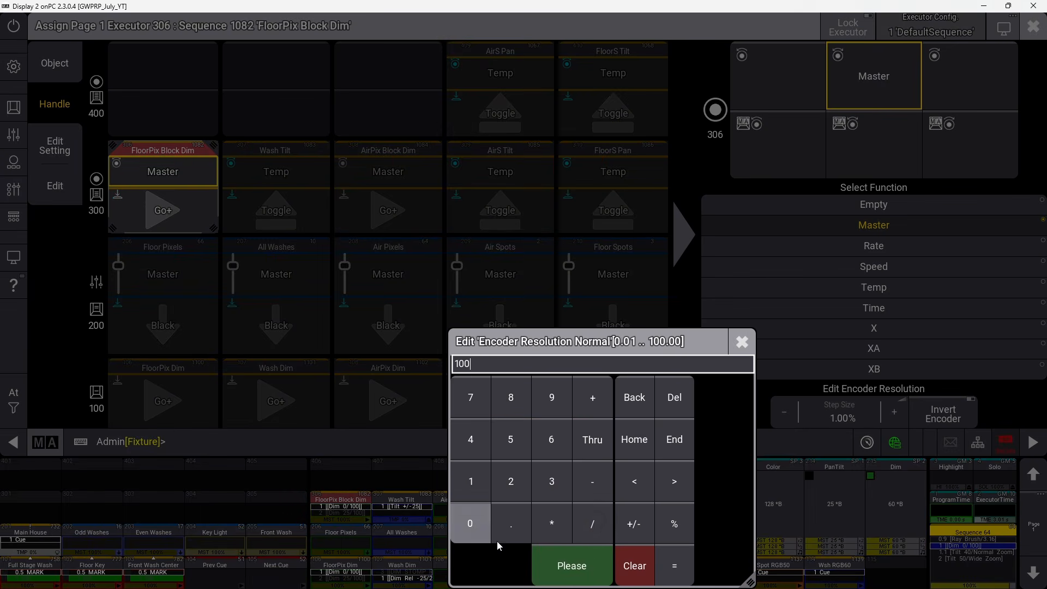
left_click(595, 567)
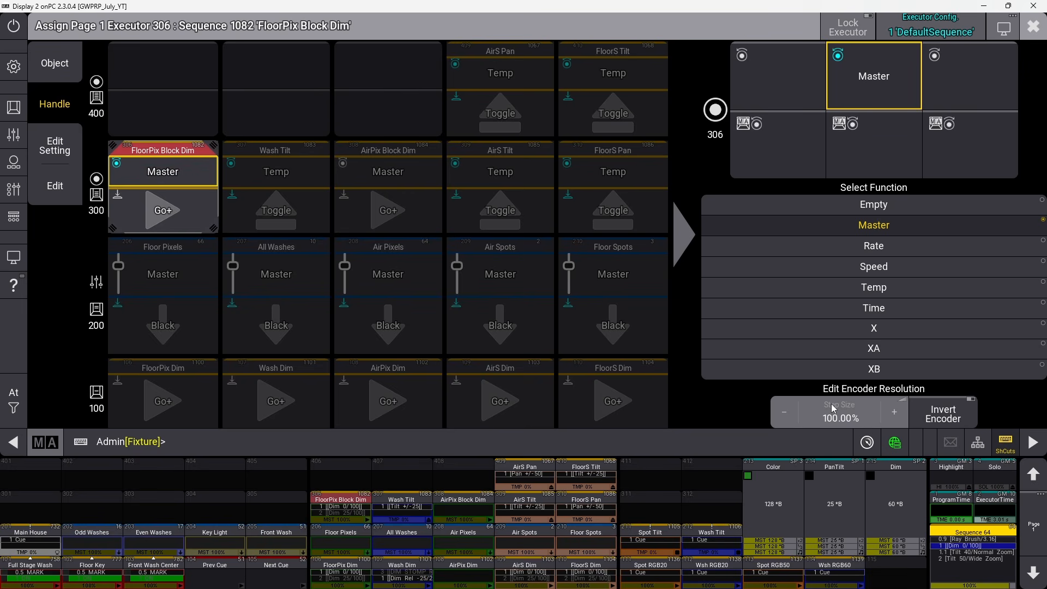
Toggle Invert Encoder on and off for executor 306, set its step size to 1%, and leave the assignment editor.
left_click(945, 415)
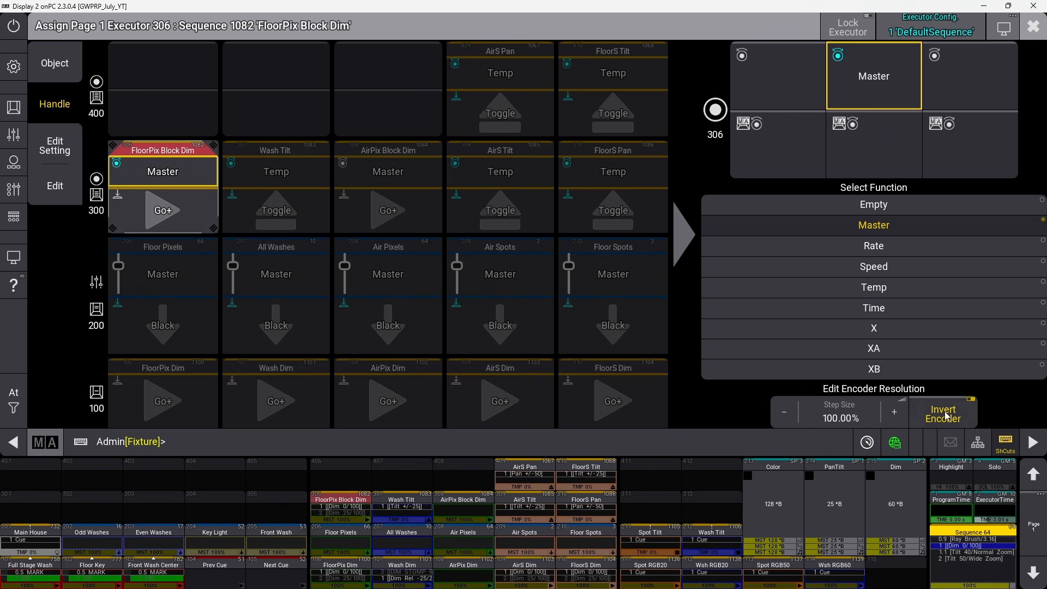
left_click(946, 417)
left_click(841, 413)
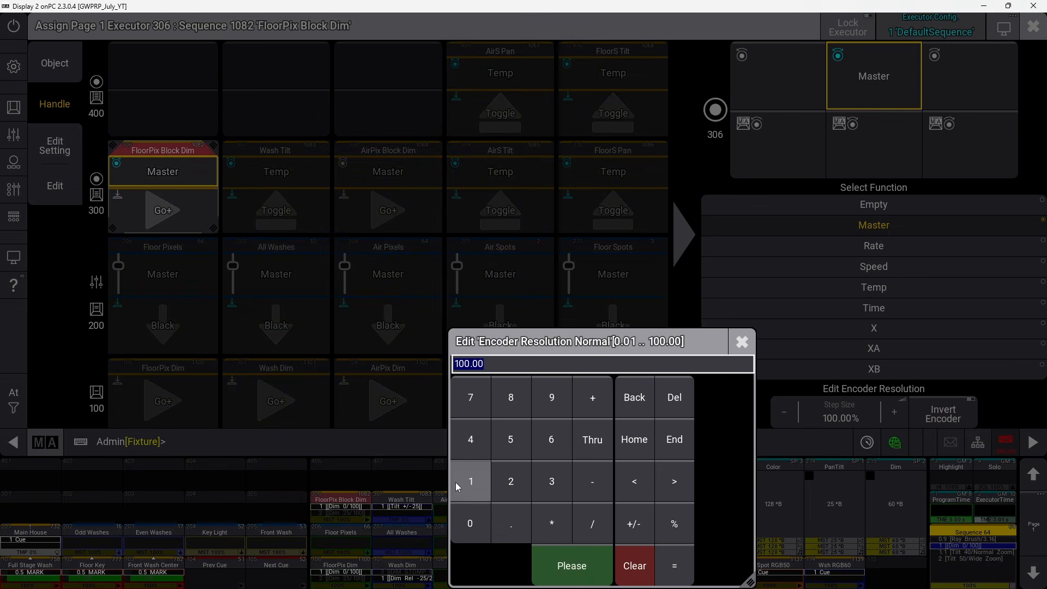
left_click(470, 481)
left_click(570, 561)
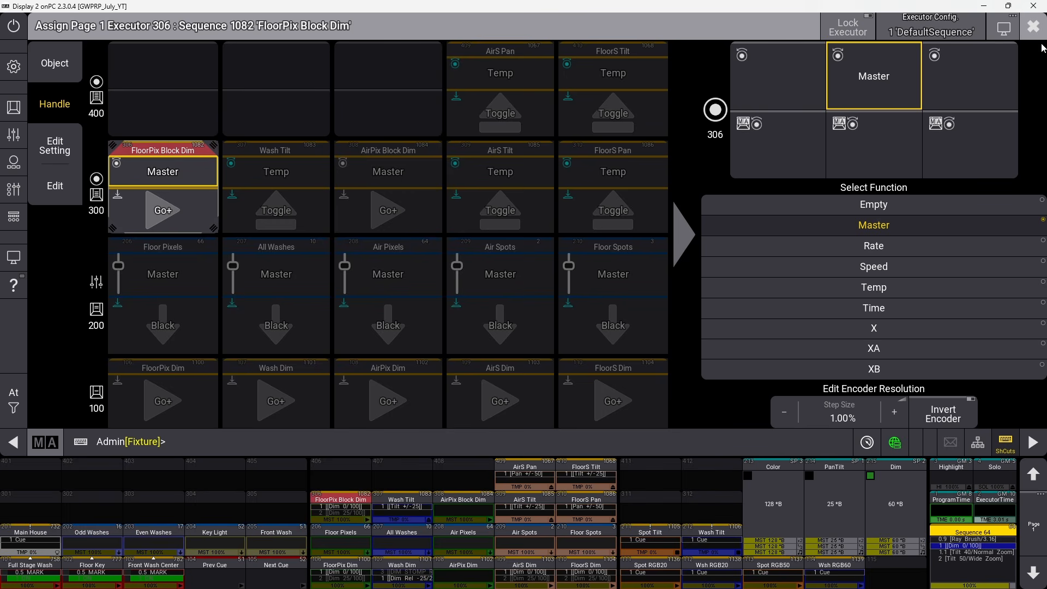
left_click(1034, 27)
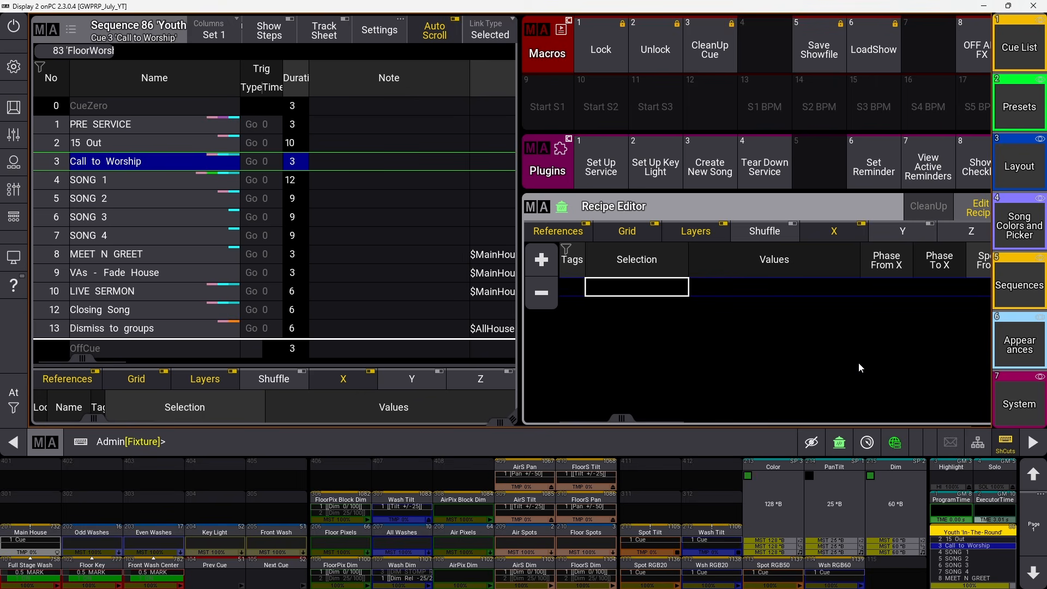
Apply the position presets Tilt 55, 60, 65, 70, 75 and 80 to All Washes as recipe lines in the programmer.
left_click(979, 207)
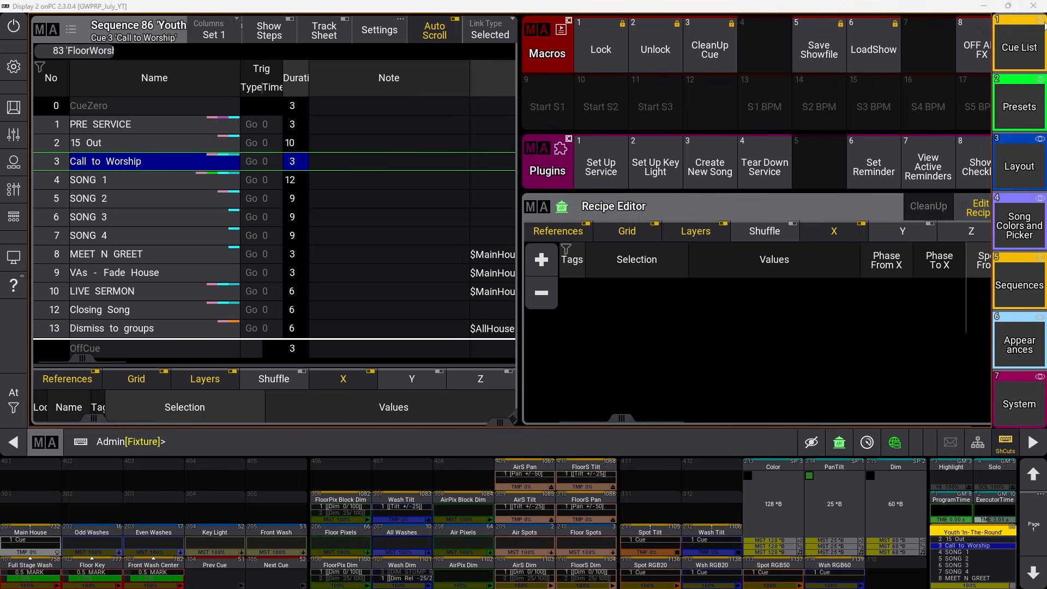
left_click(1013, 123)
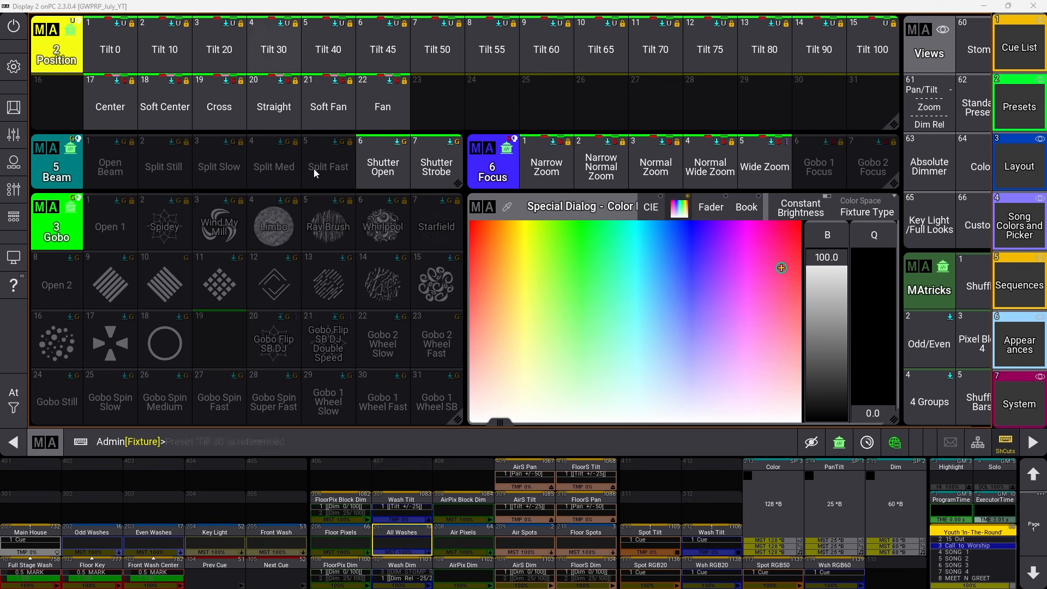
left_click(517, 43)
left_click(555, 47)
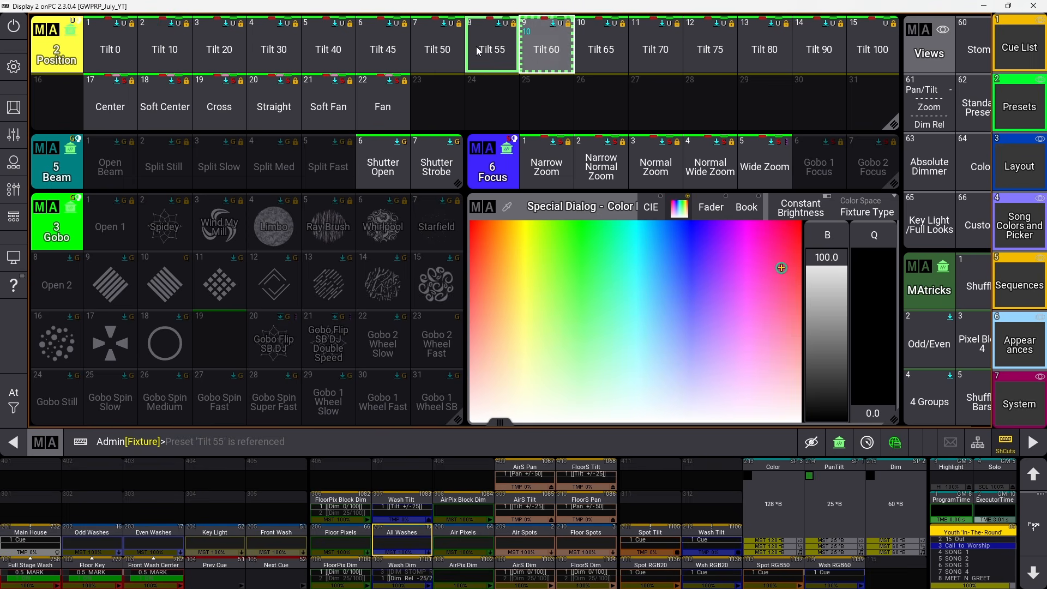
left_click(605, 50)
left_click(655, 52)
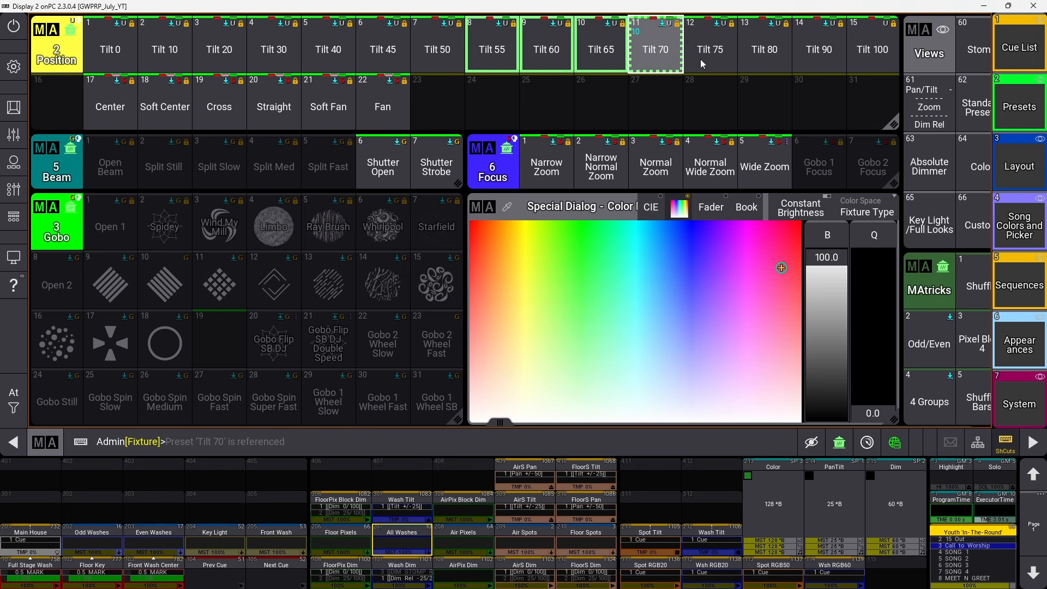
left_click(701, 59)
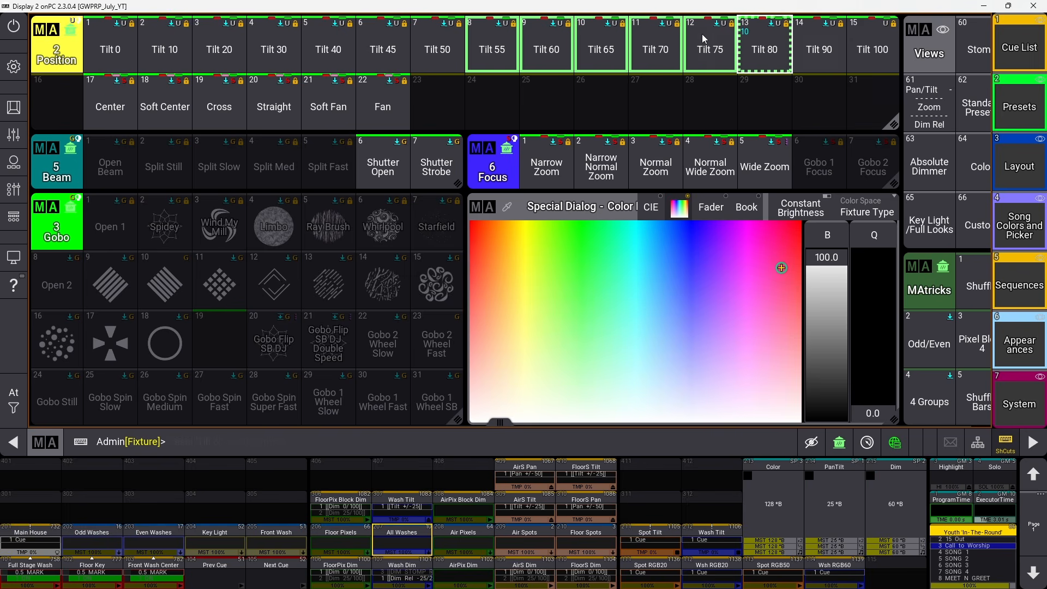
left_click(756, 70)
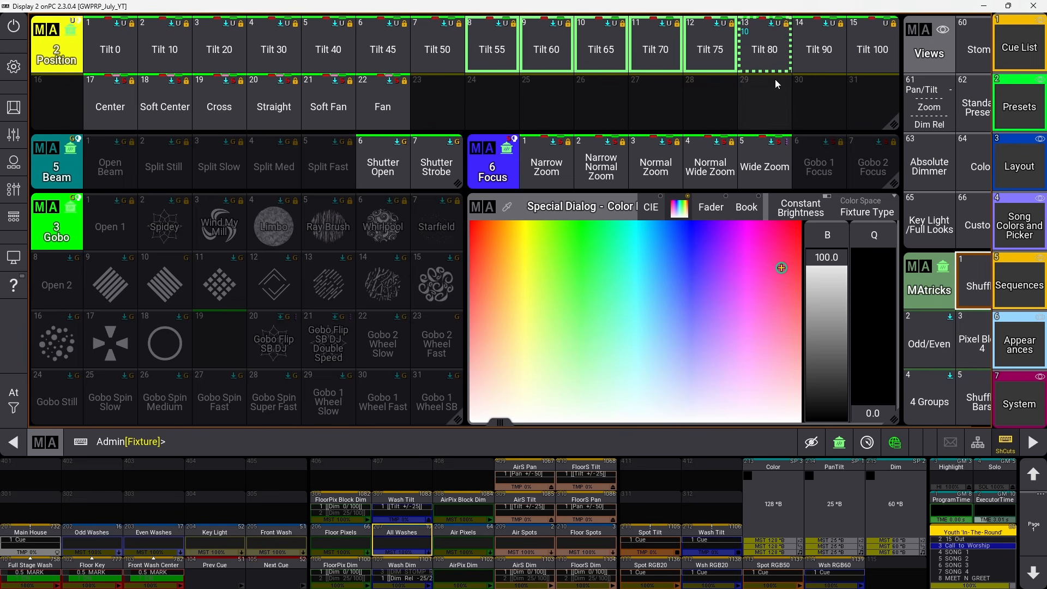
Remove Tilt 55, 60 and 65 from the programmer recipe, review the remaining lines in the Recipe Editor, and clear the programmer.
left_click(612, 48)
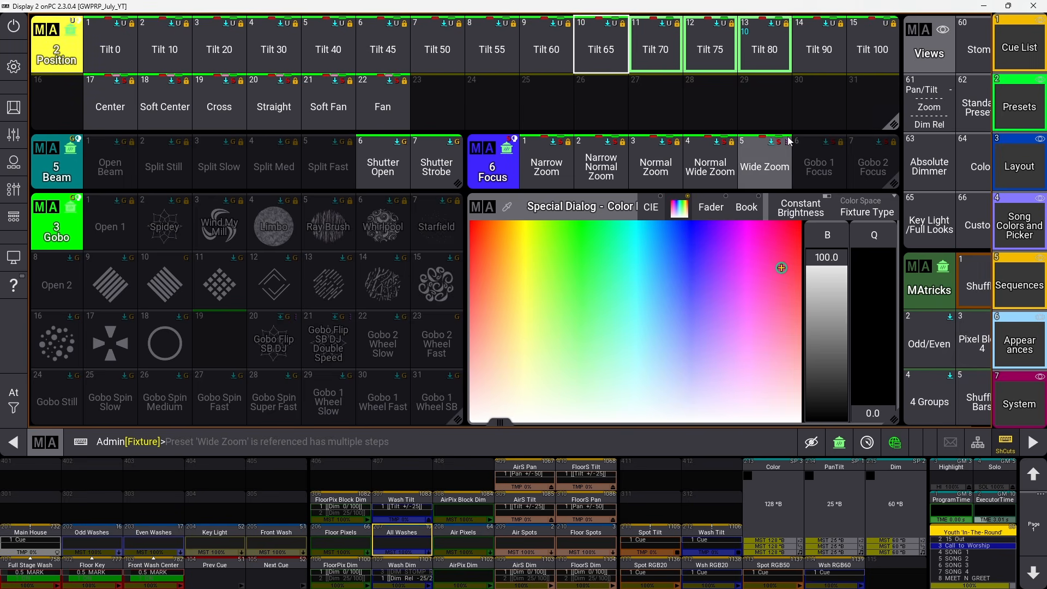
left_click(974, 48)
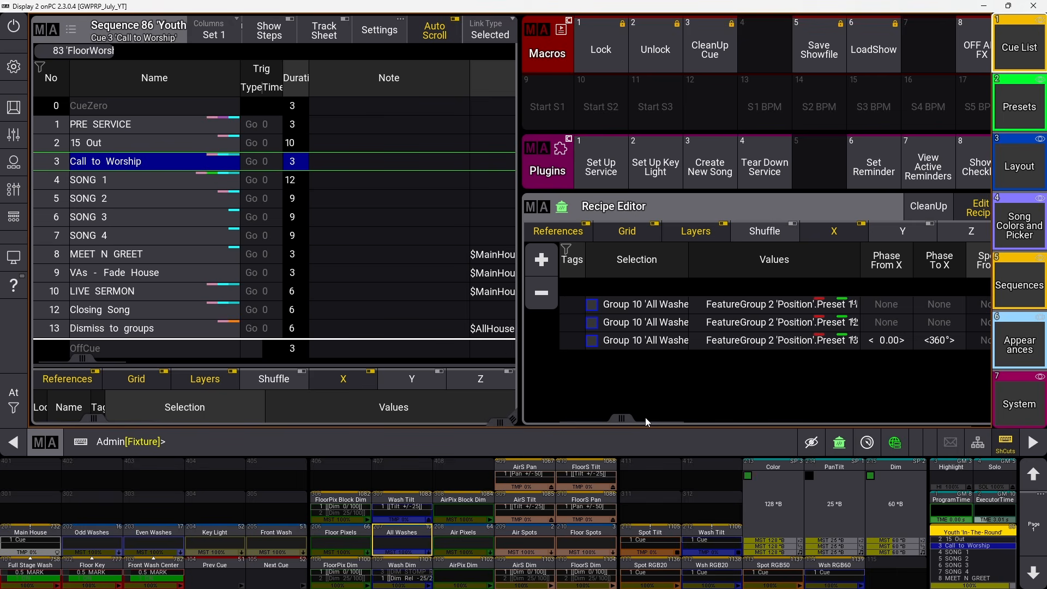
key("Escape")
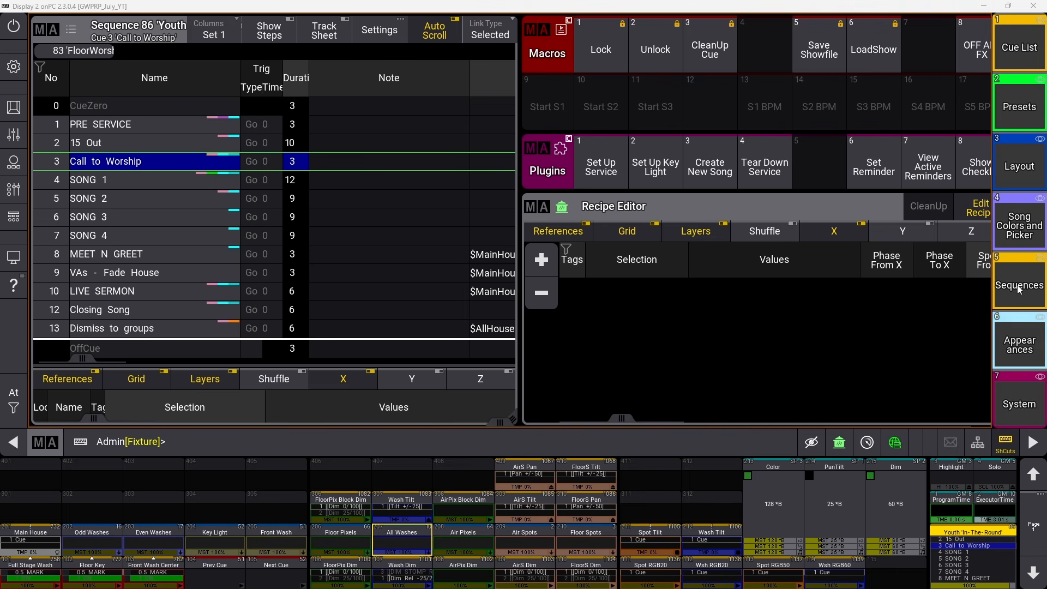
Apply the Tilt 45 position preset to All Washes and show its line in the Recipe Editor.
left_click(1027, 115)
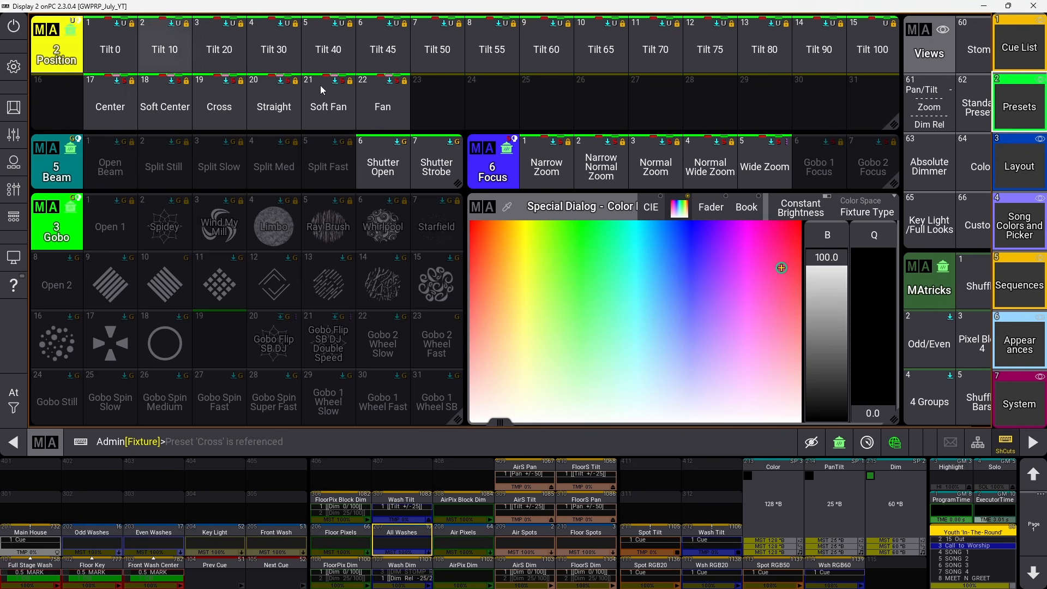
left_click(381, 51)
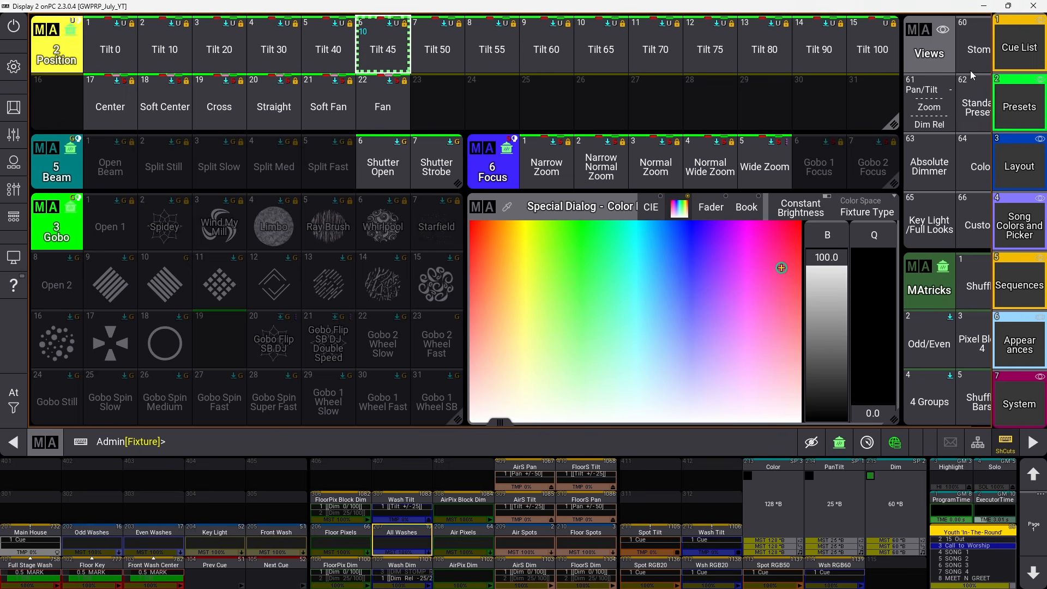
left_click(1020, 47)
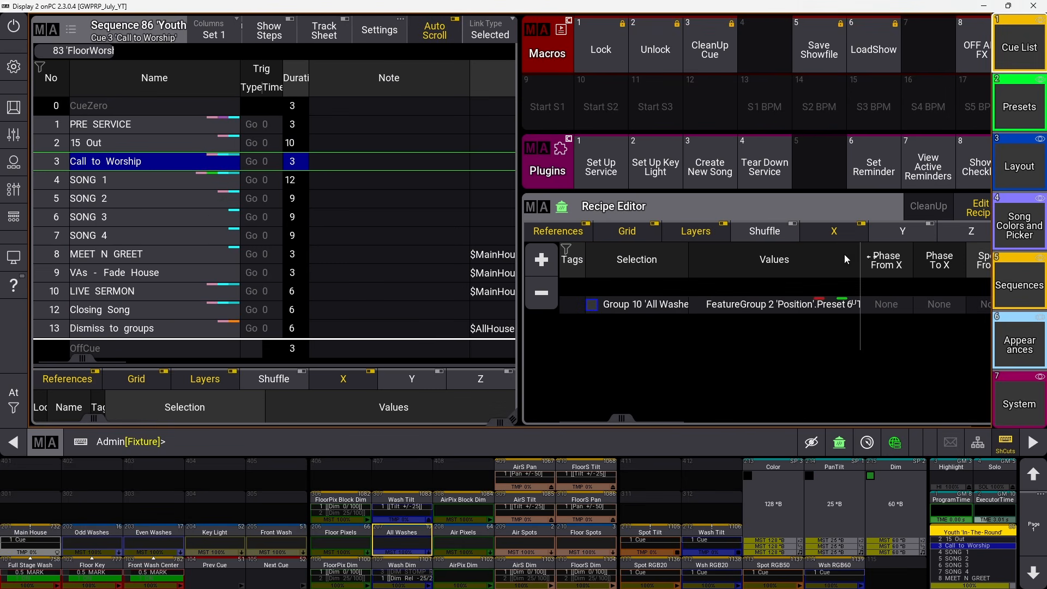
Set the Selection of the Tilt 45 recipe line to <From Value> and select its Values cell.
double_click(649, 309)
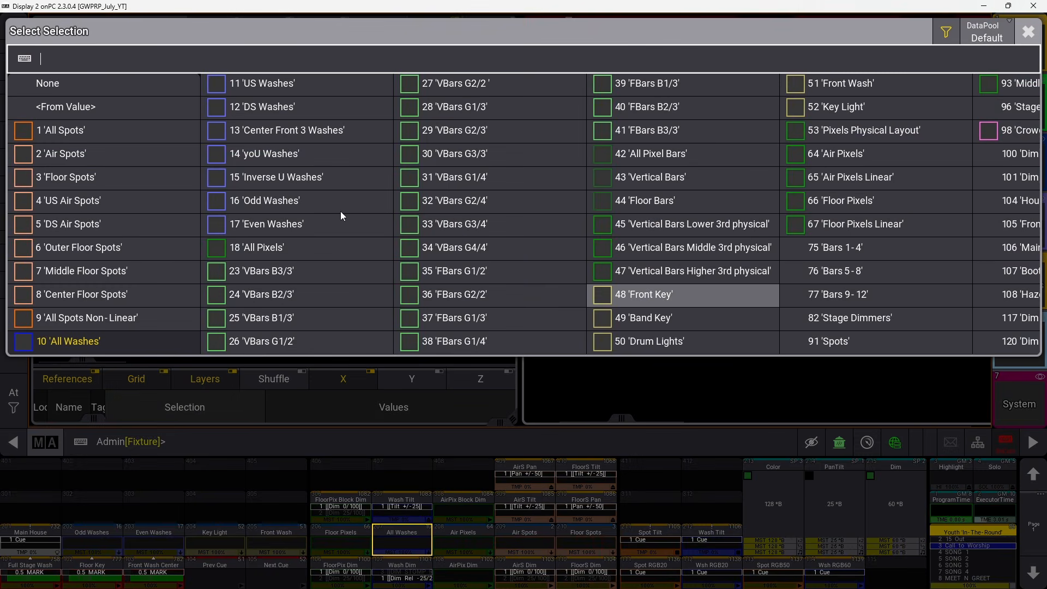
left_click(65, 108)
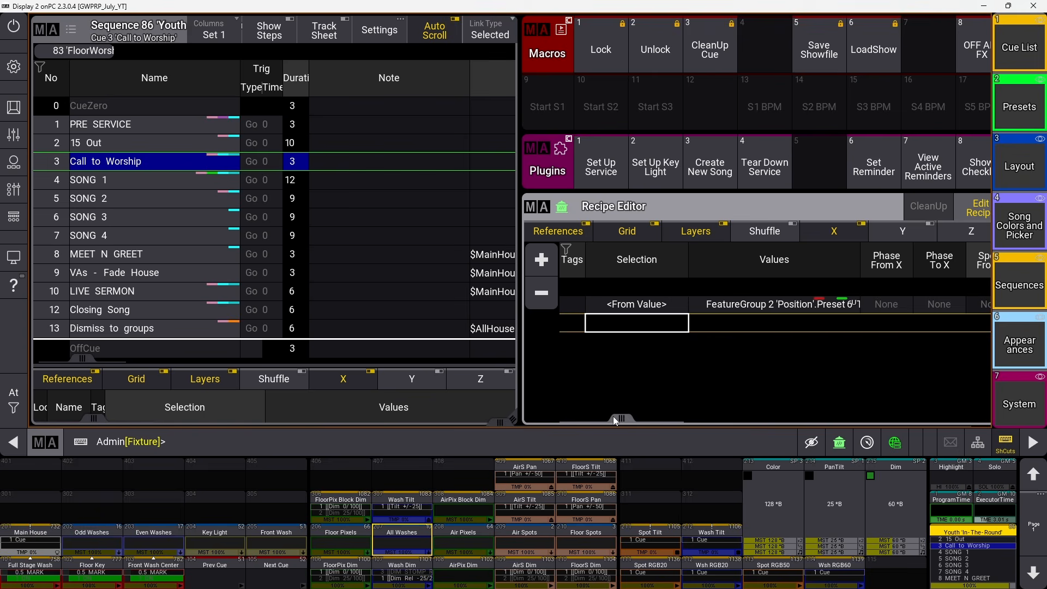
left_click(780, 308)
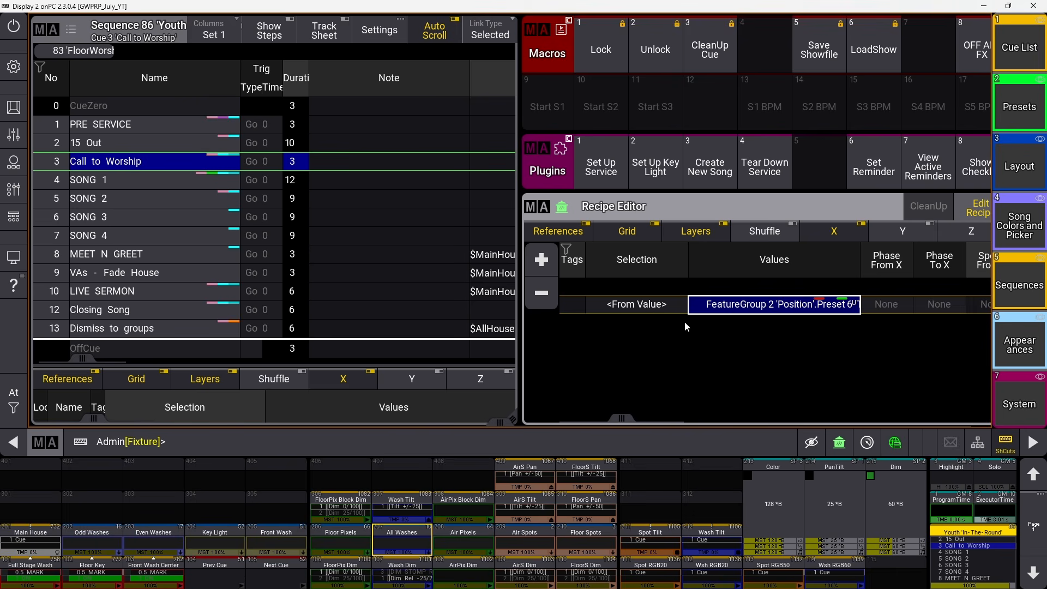
Select the Tilt 45 recipe line's Selection cell and clear the recipe from the programmer.
left_click(626, 310)
right_click(627, 310)
key("Escape")
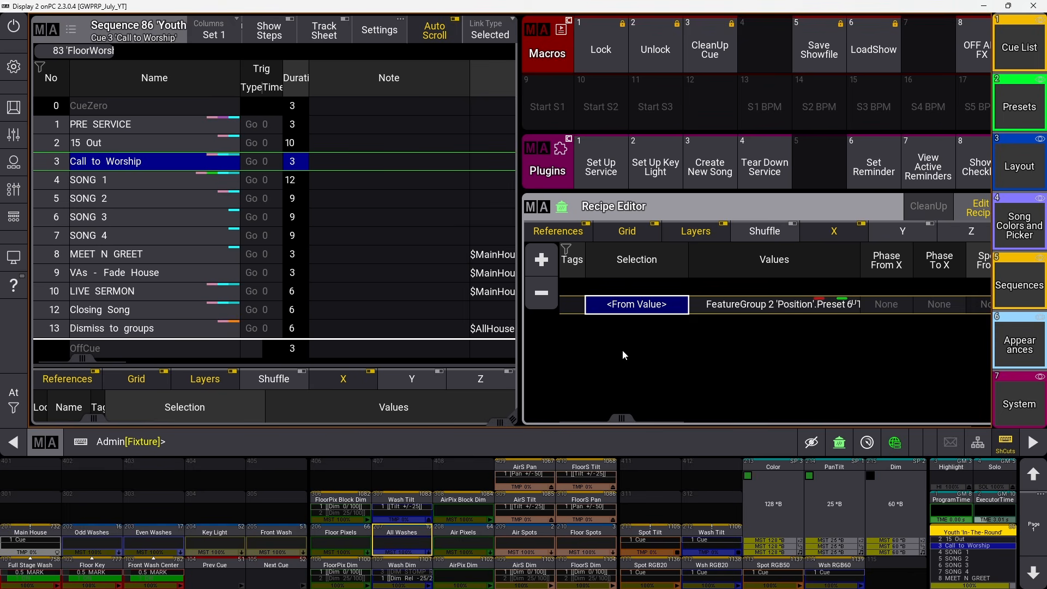
key("Escape")
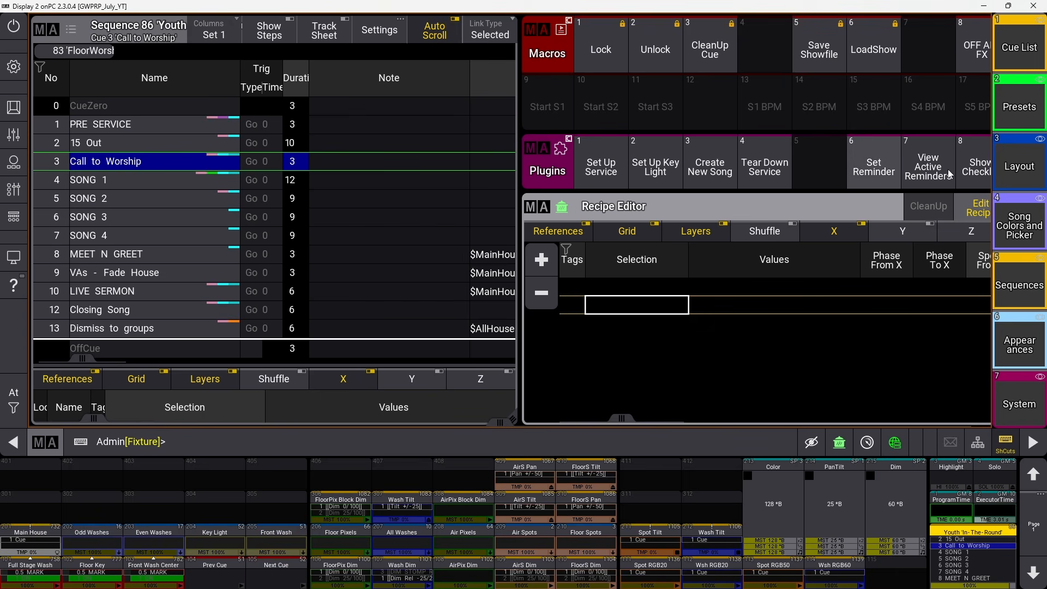
left_click(1019, 107)
left_click(389, 50)
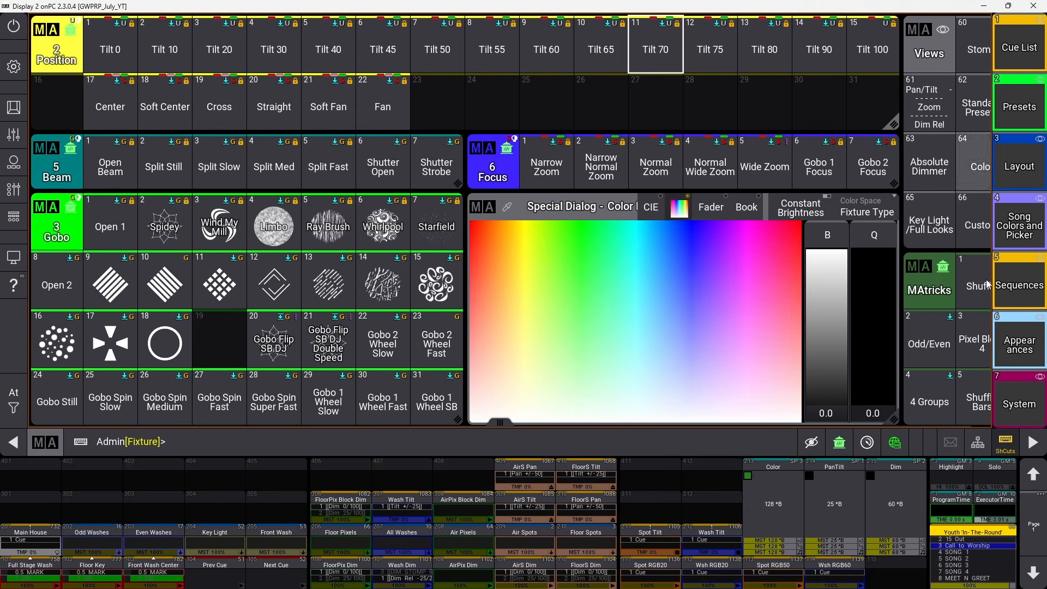
left_click(1009, 284)
left_click(1023, 47)
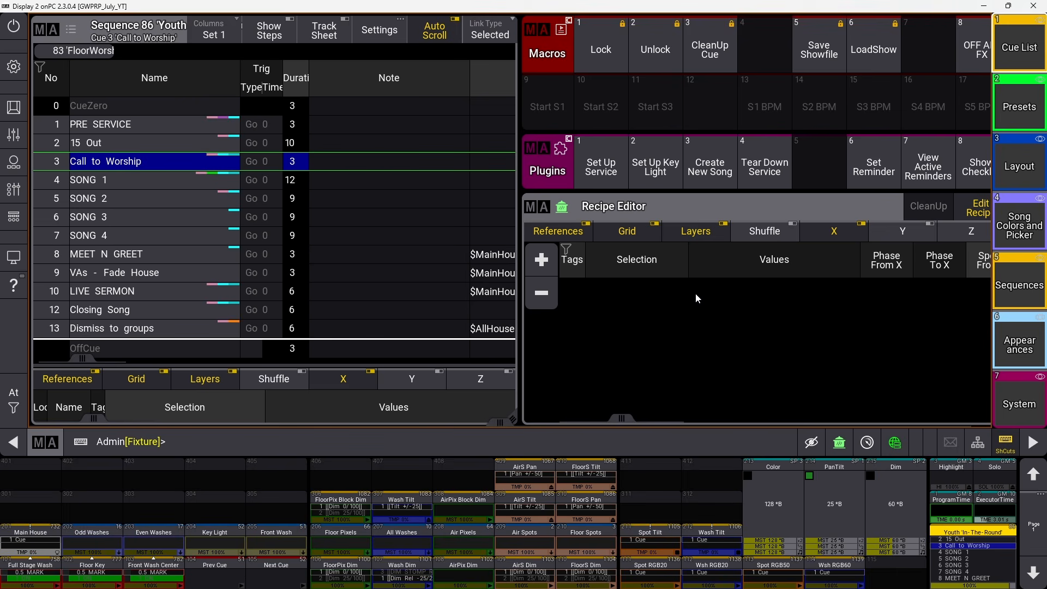
Create an empty sequence in Sequence pool slot 64, select it and show its cue list.
left_click(1020, 285)
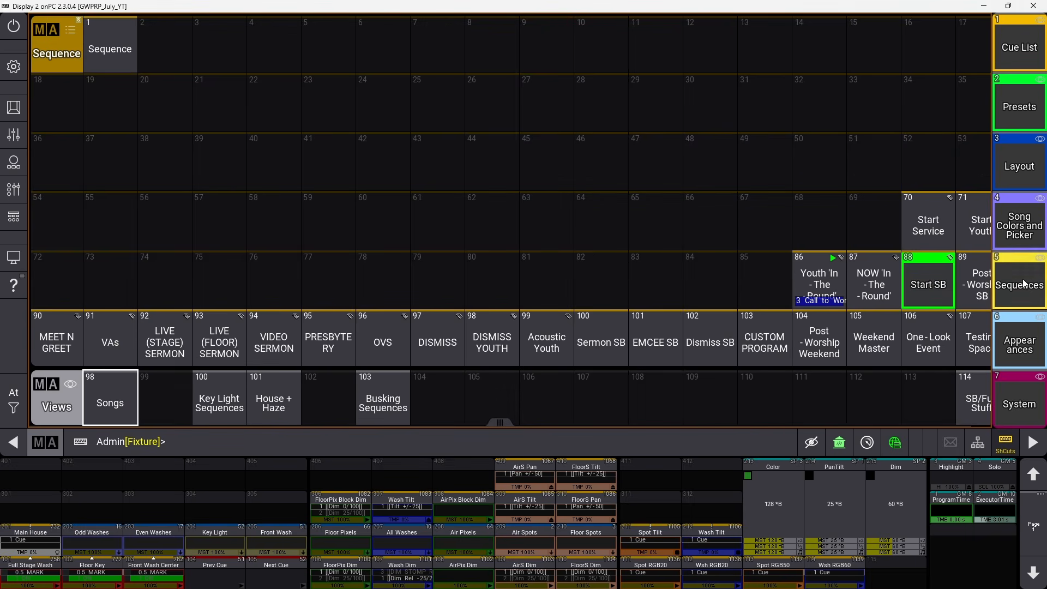
left_click(607, 215)
left_click(552, 162)
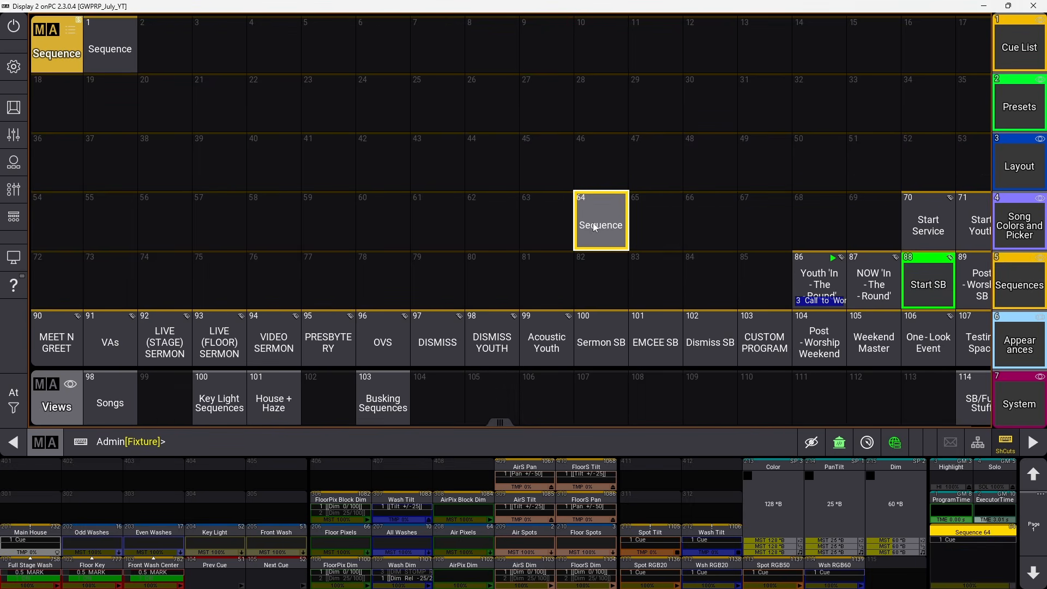
left_click(1017, 47)
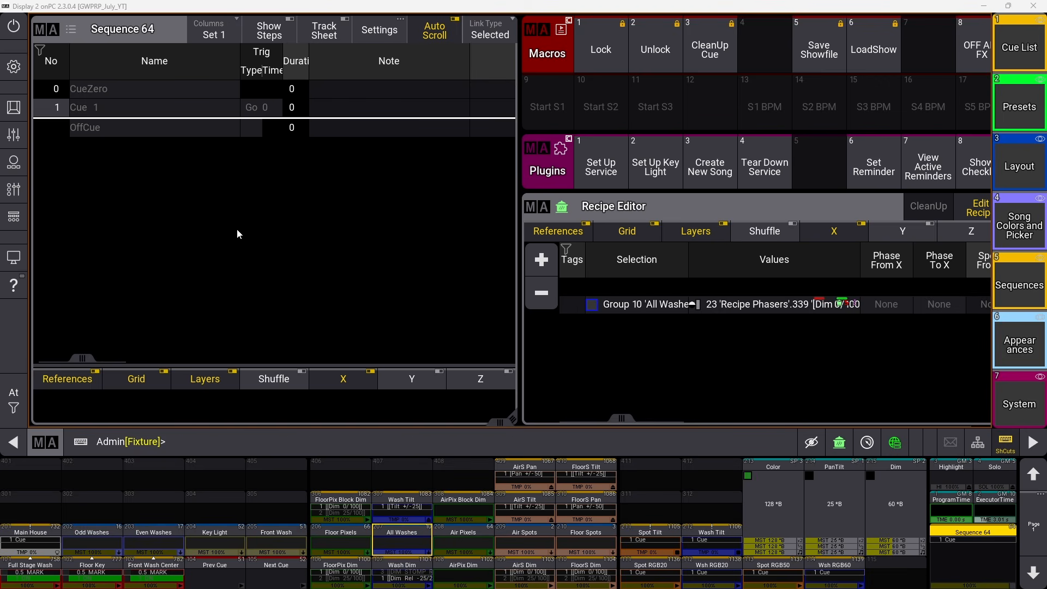
Store the All Washes Dim 0/100 recipe into cue 1 of Sequence 64 with Merge and run the cue.
key("s")
type("q")
type("1")
key("Return")
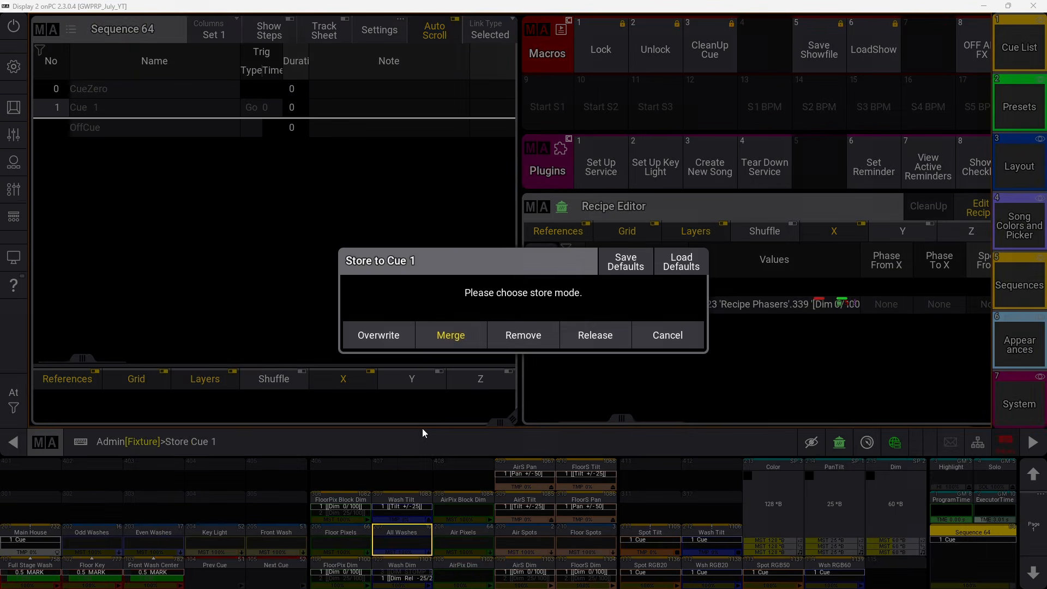
key("Return")
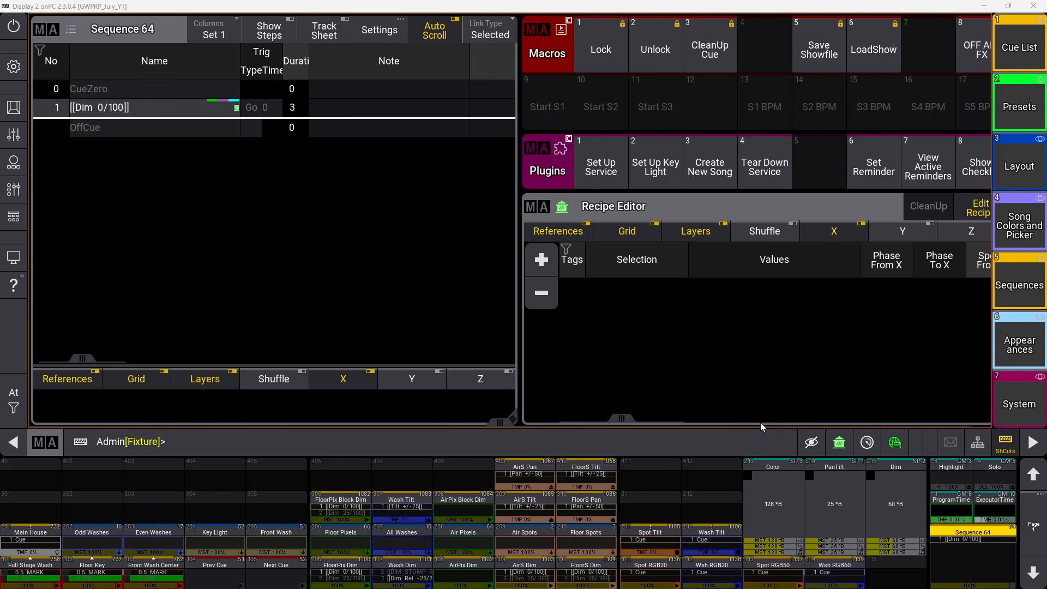
key("space")
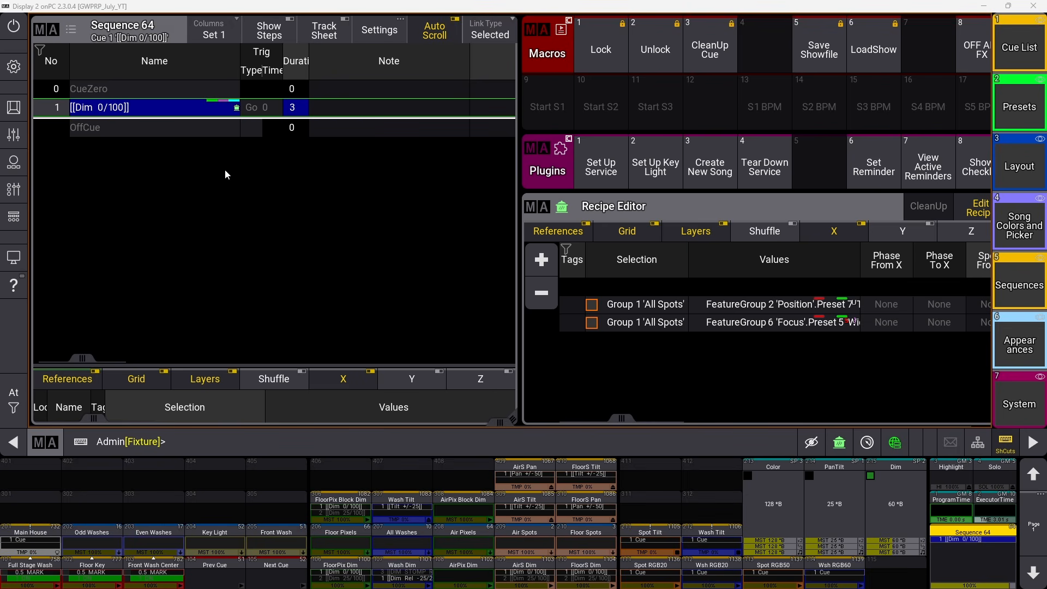
Store the All Spots Tilt 50 and Wide Zoom recipe lines with the command "store cue +".
left_click(315, 445)
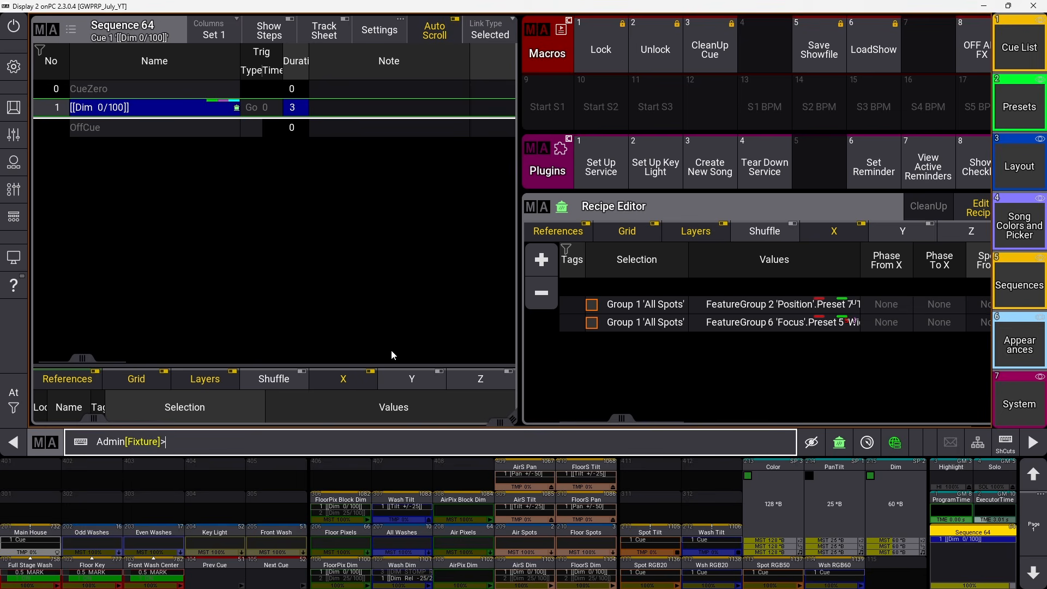
type("store cue +")
key("Return")
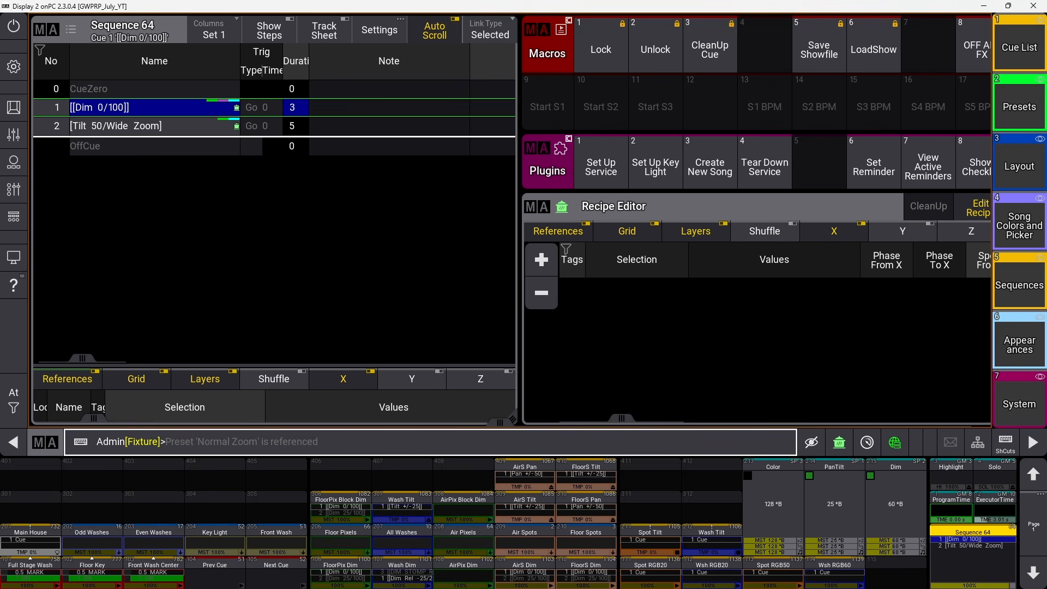
Store the All Spots Normal Zoom recipe with Store Cue + as cue 1.1, between cues 1 and 2, using Tracking.
left_click(96, 126)
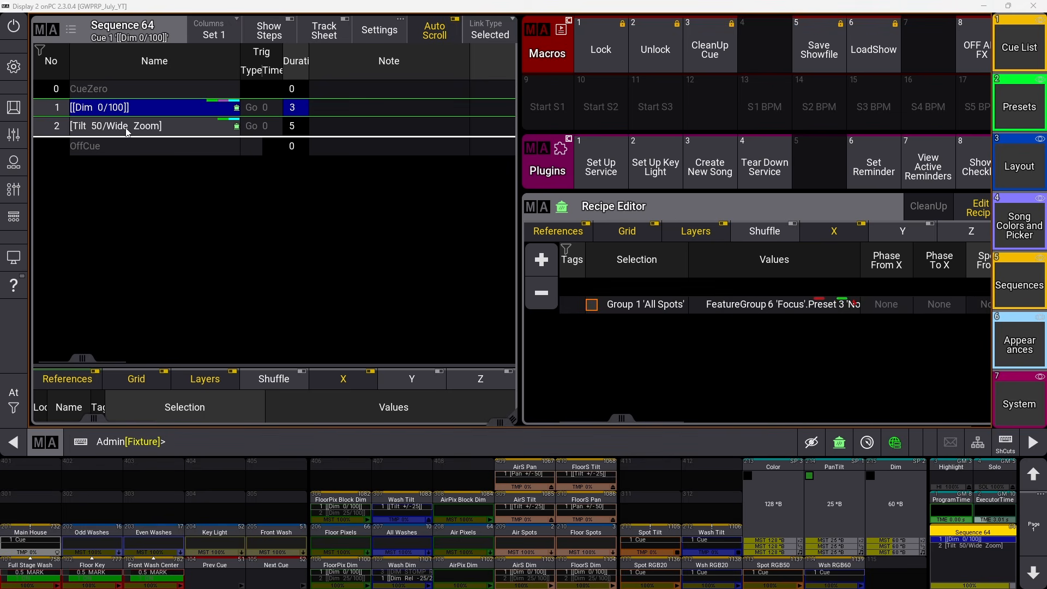
left_click(312, 443)
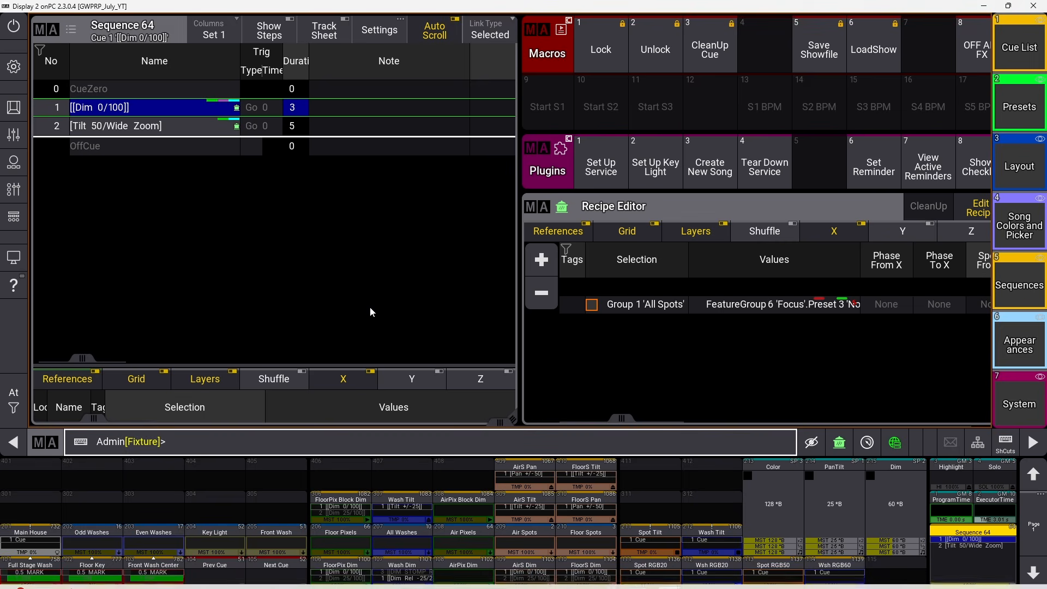
type("st")
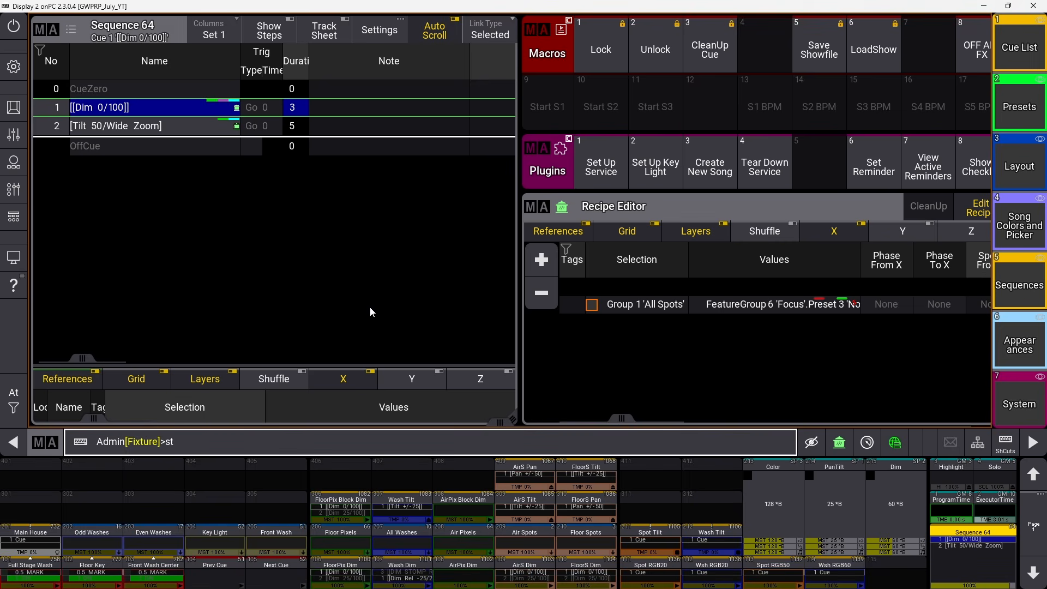
type("rore cue +")
key("Return")
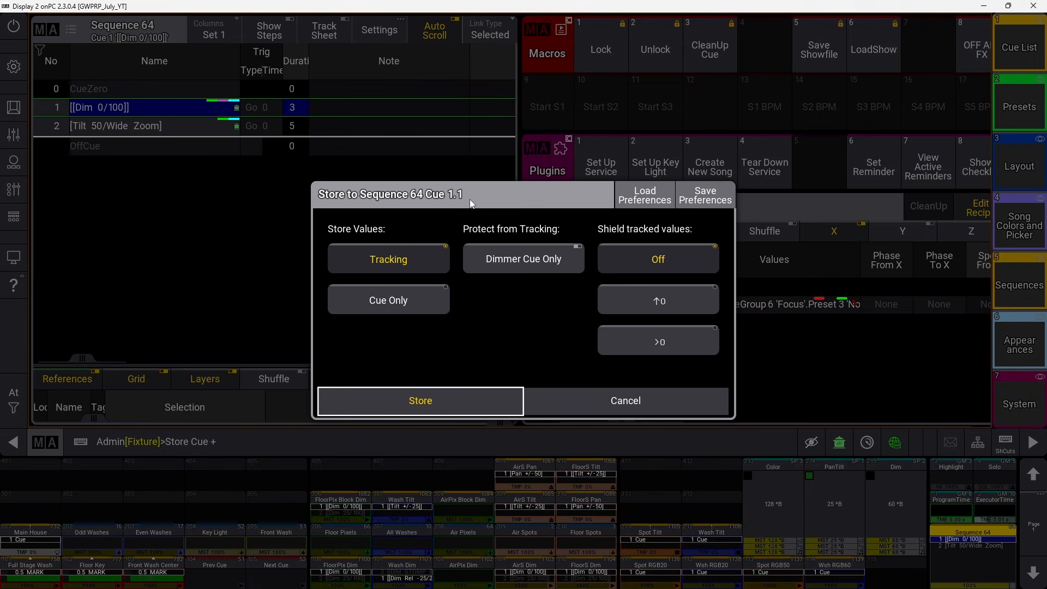
left_click(442, 400)
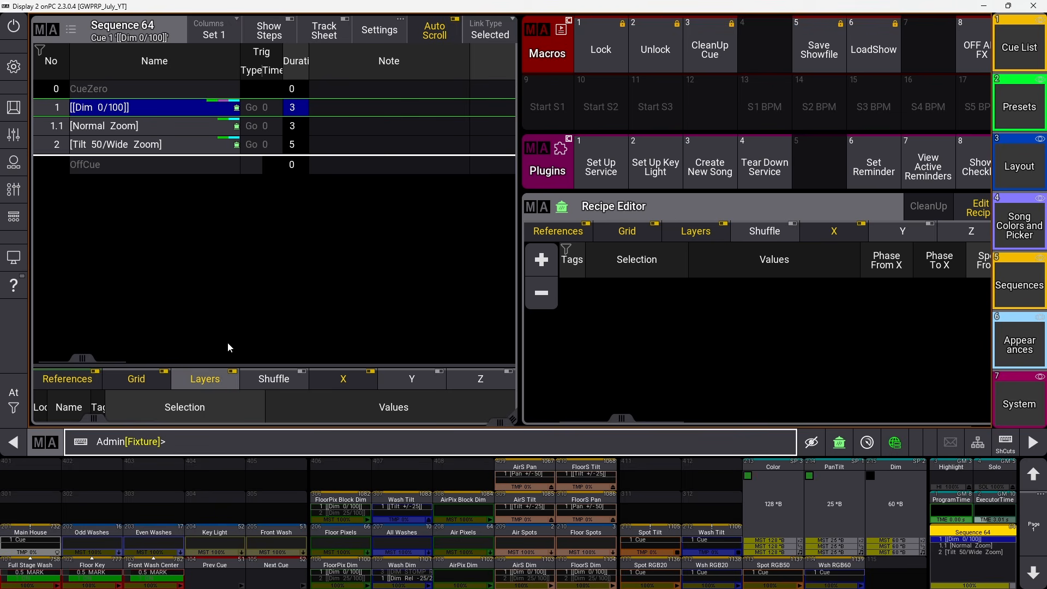
Store the All Spots Ray Brush gobo recipe with Store Cue - as cue 0.9, before the active cue.
left_click(147, 126)
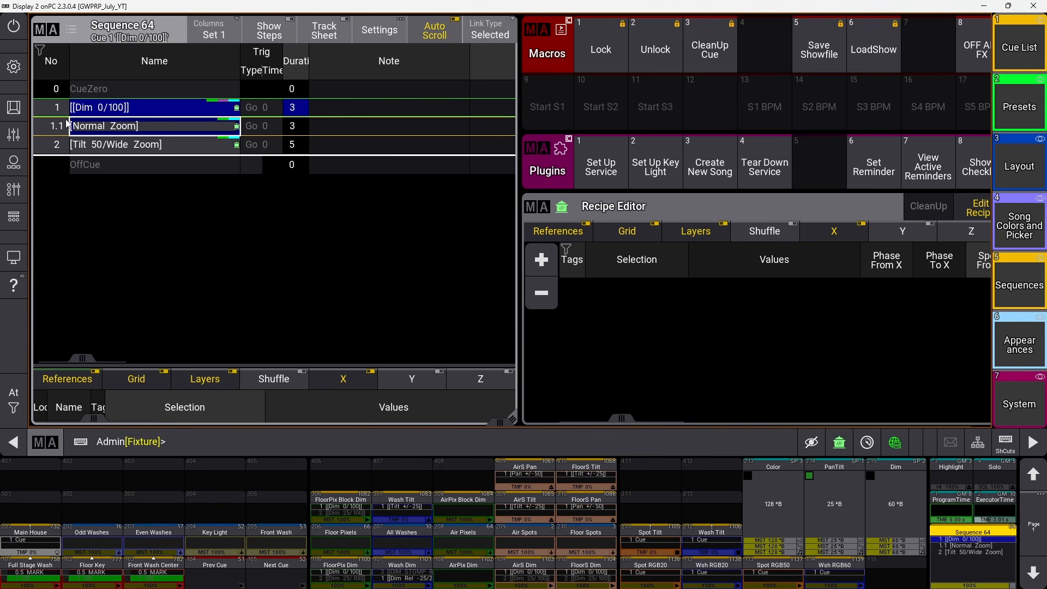
left_click(122, 108)
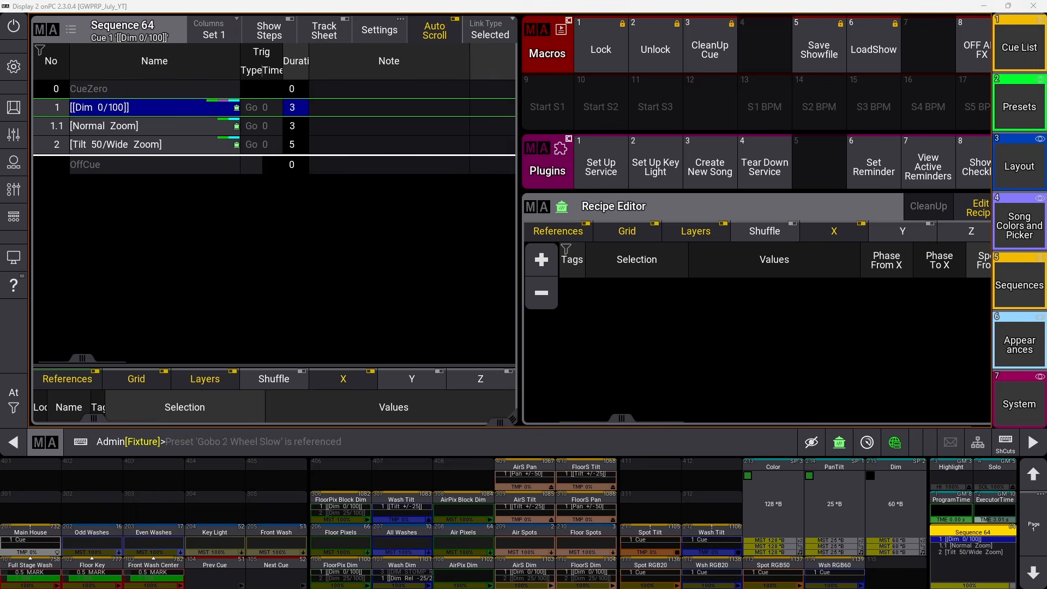
type("store cue -")
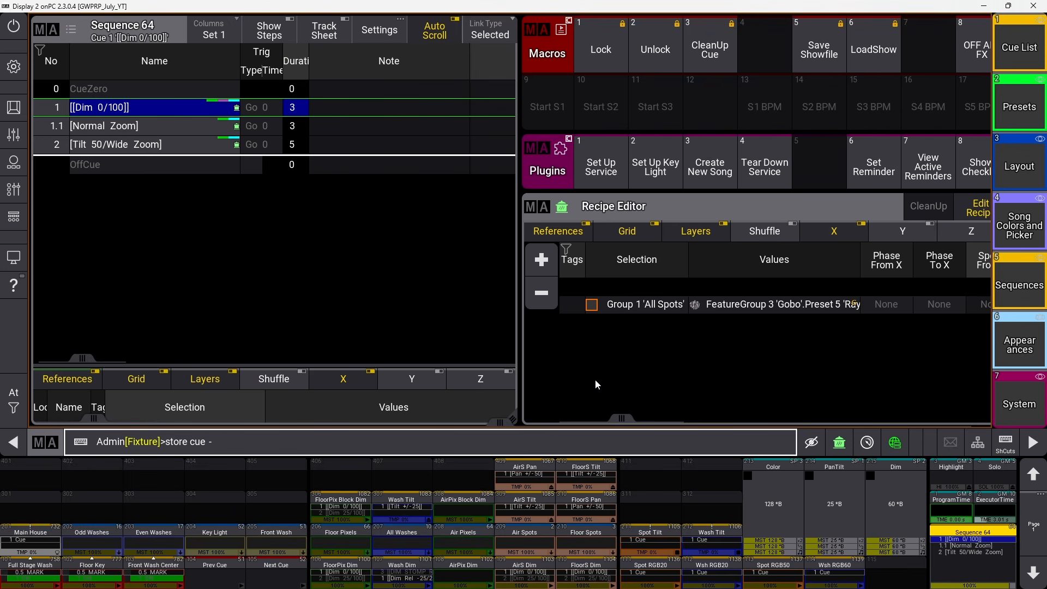
key("Return")
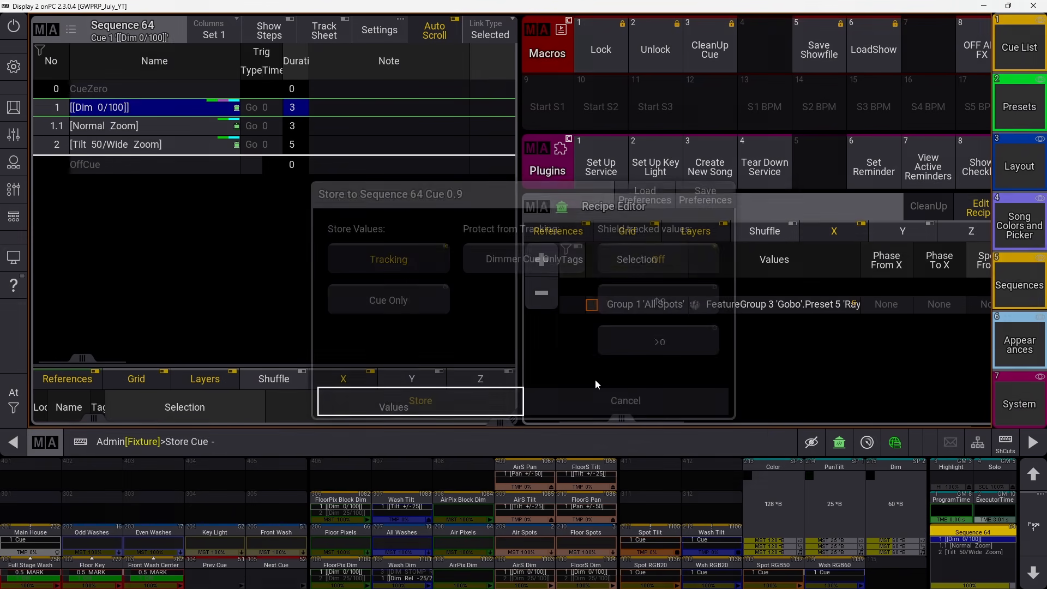
key("Return")
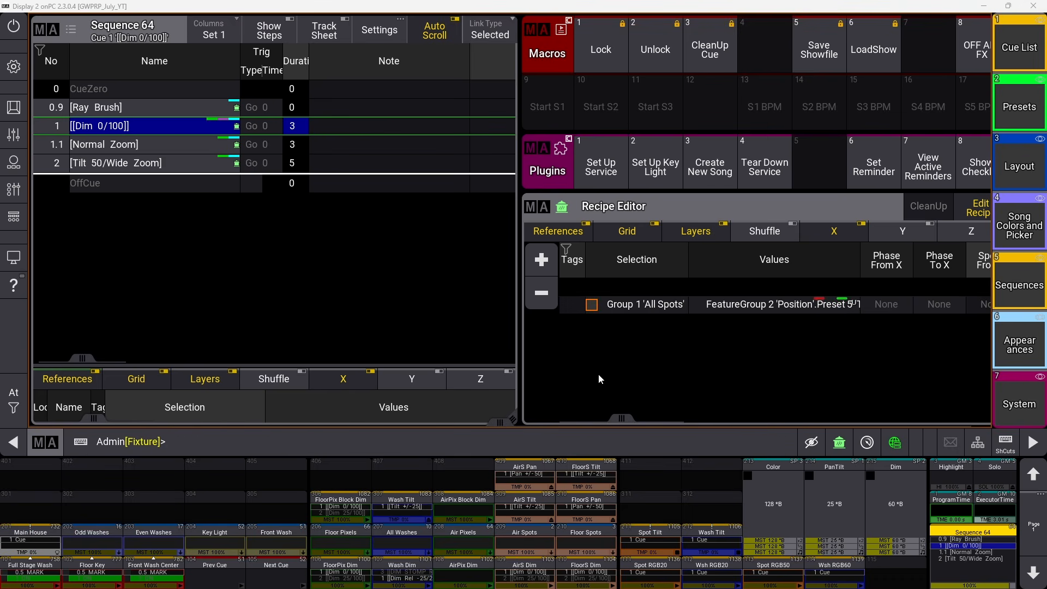
Merge the All Spots Tilt 40 recipe into cue 1.1 using the command "store cue next".
left_click(486, 441)
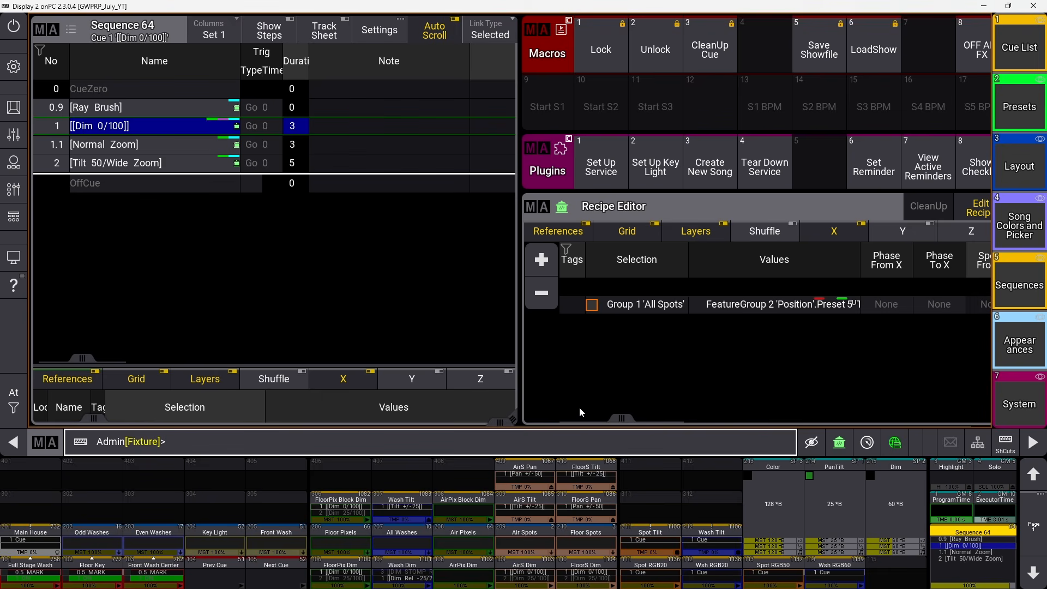
type("store cue next")
key("Return")
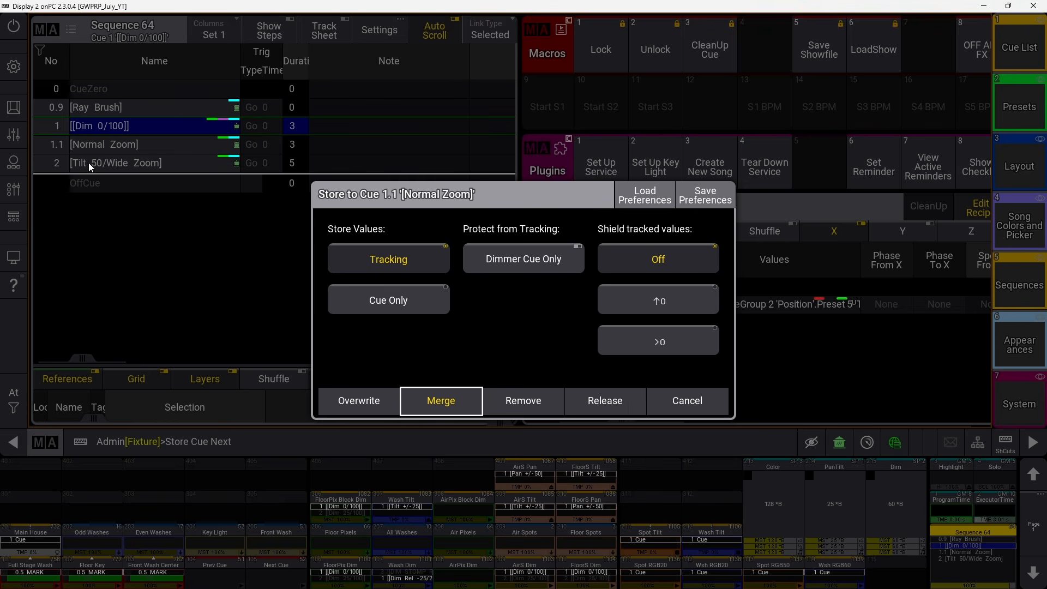
left_click(437, 398)
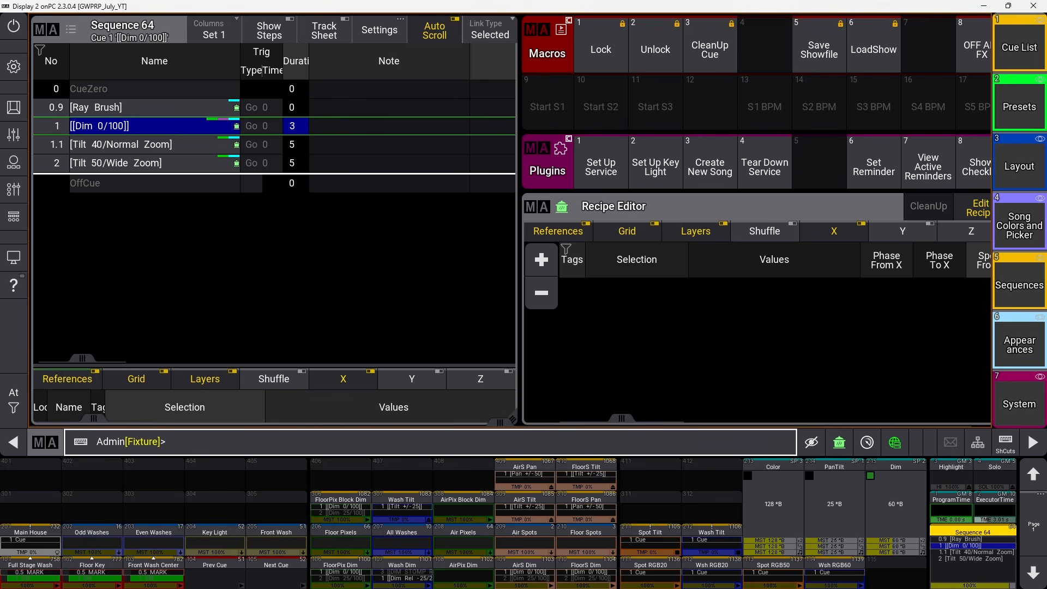
Merge the All Spots Gobo Preset 16 recipe into cue 0.9 using the command Store Cue Previous.
type("st")
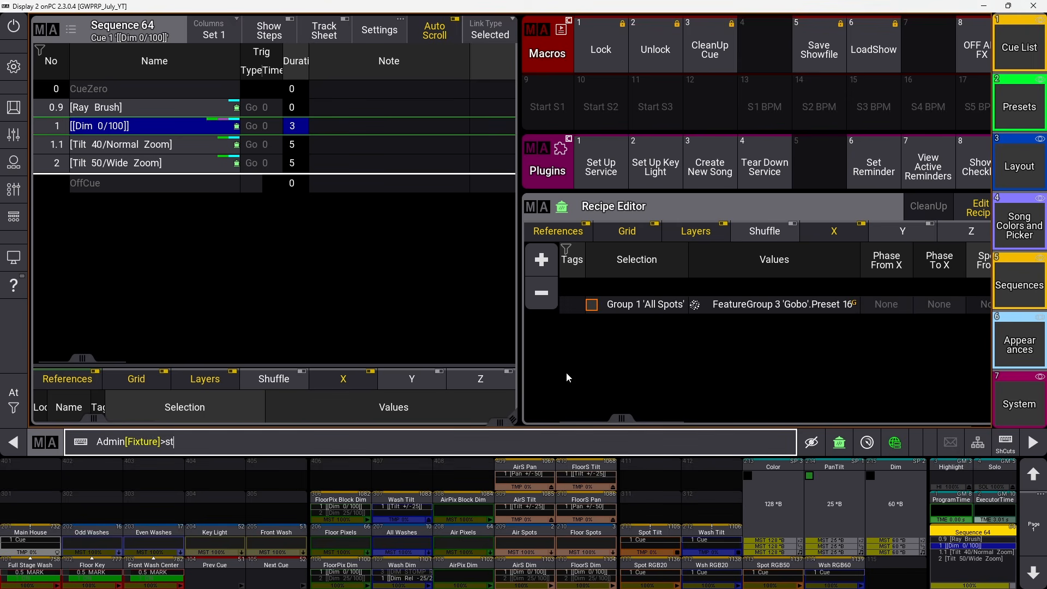
type("ore cue previe")
type("ous")
key("Return")
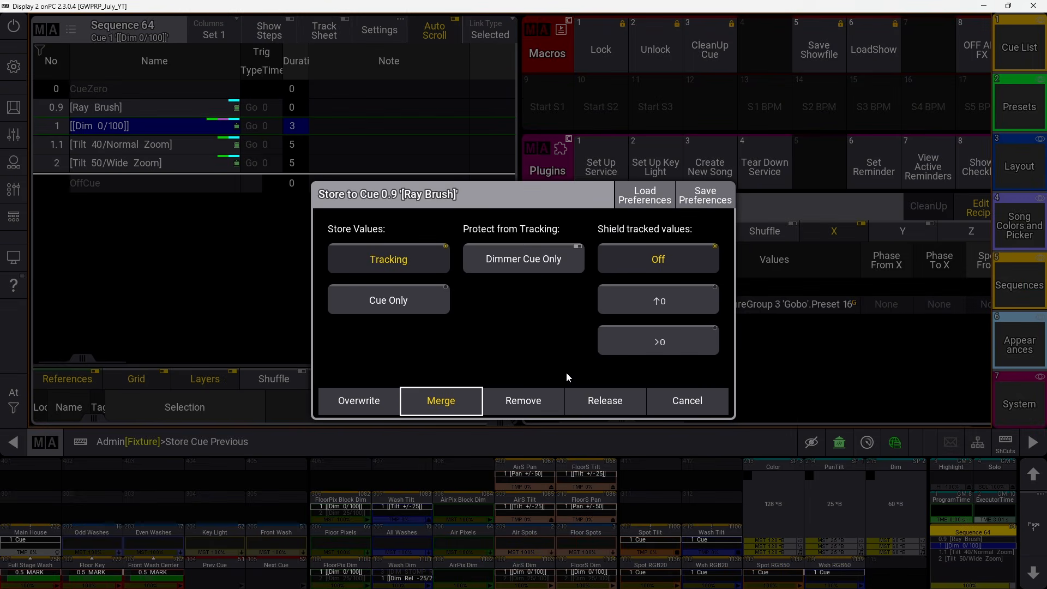
left_click(414, 403)
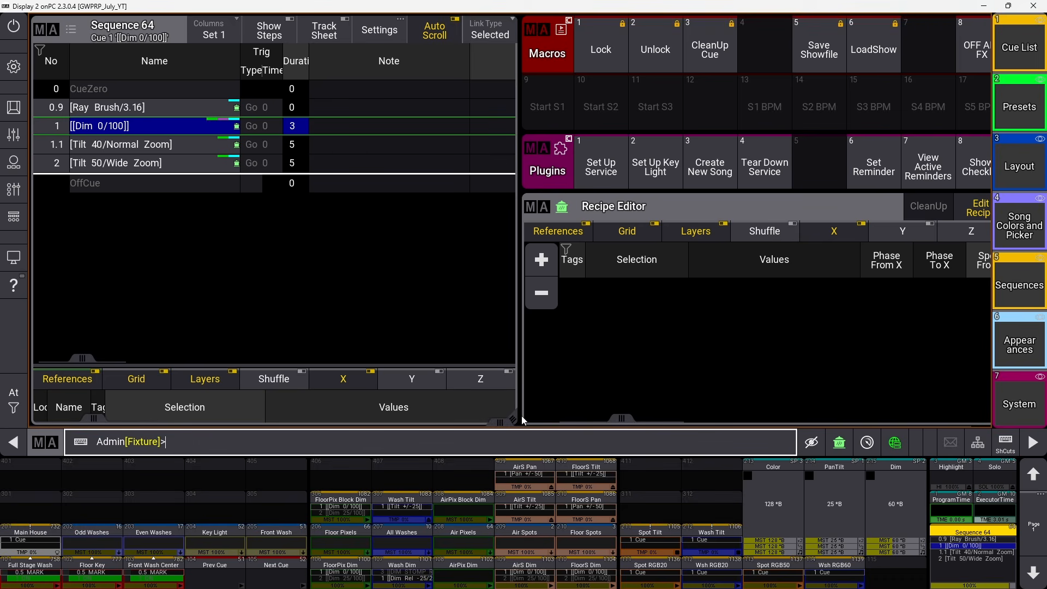
Shorten the sequence sheet window and add a Filters pool in the freed row below it.
left_click_drag(513, 417, 425, 346)
left_click(36, 378)
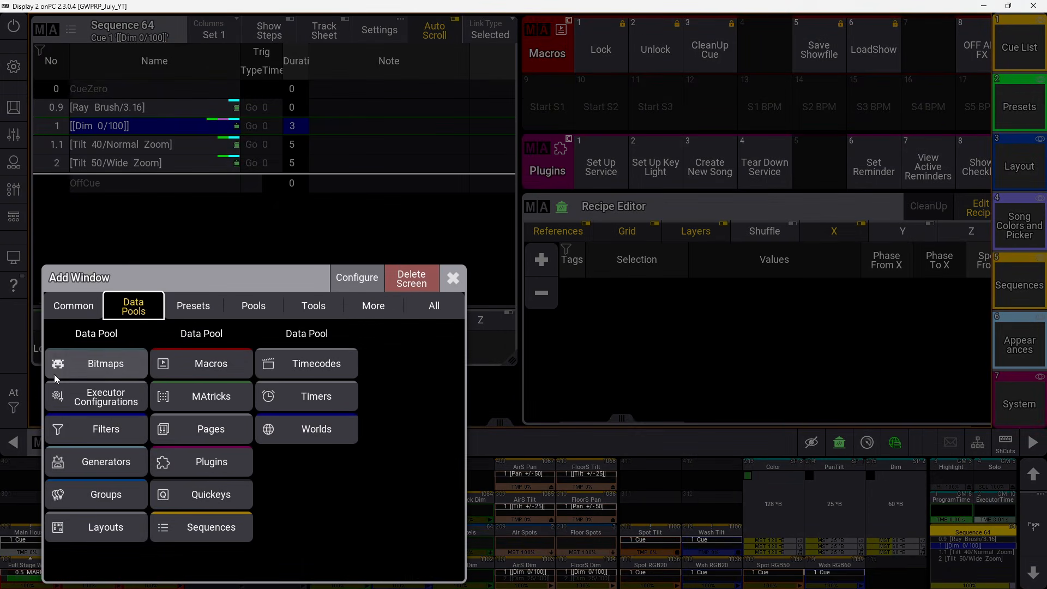
left_click(109, 423)
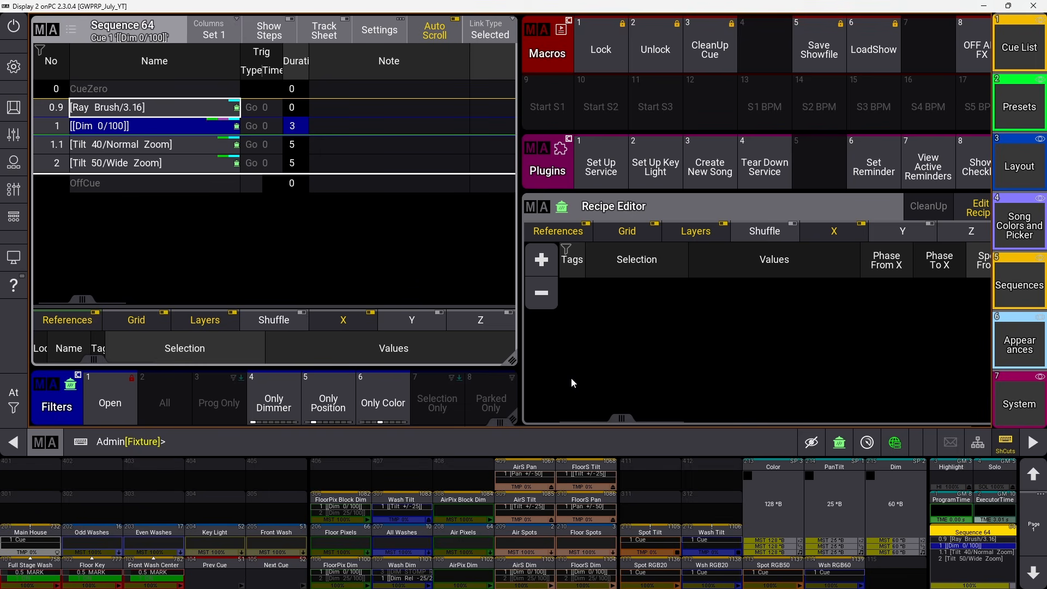
Turn off Edit Recipe for the programmer and open filter 7 'Selection Only' for editing.
scroll(446, 401, "down", 2)
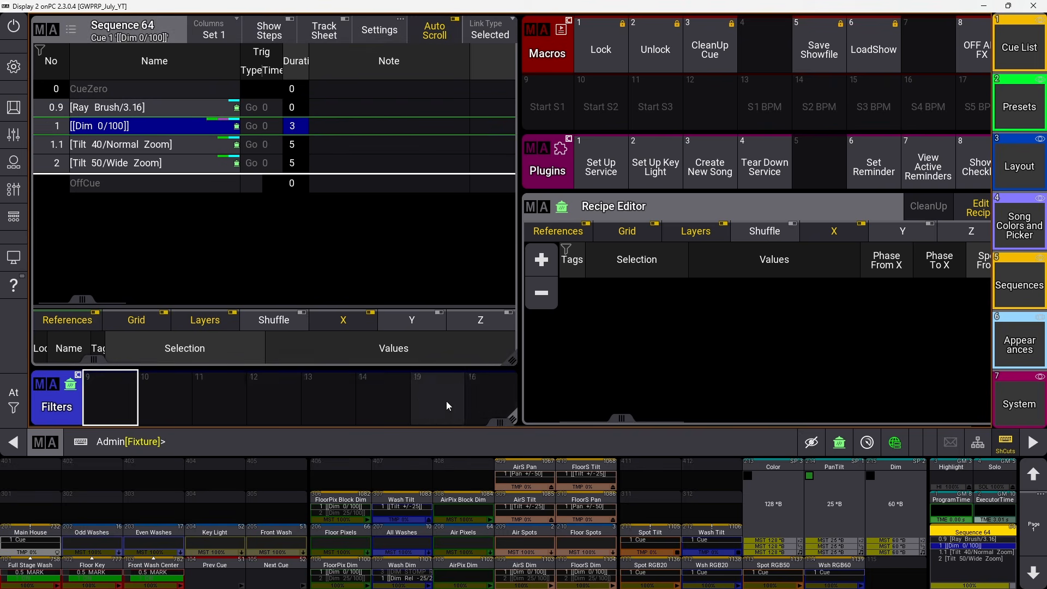
scroll(474, 398, "up", 2)
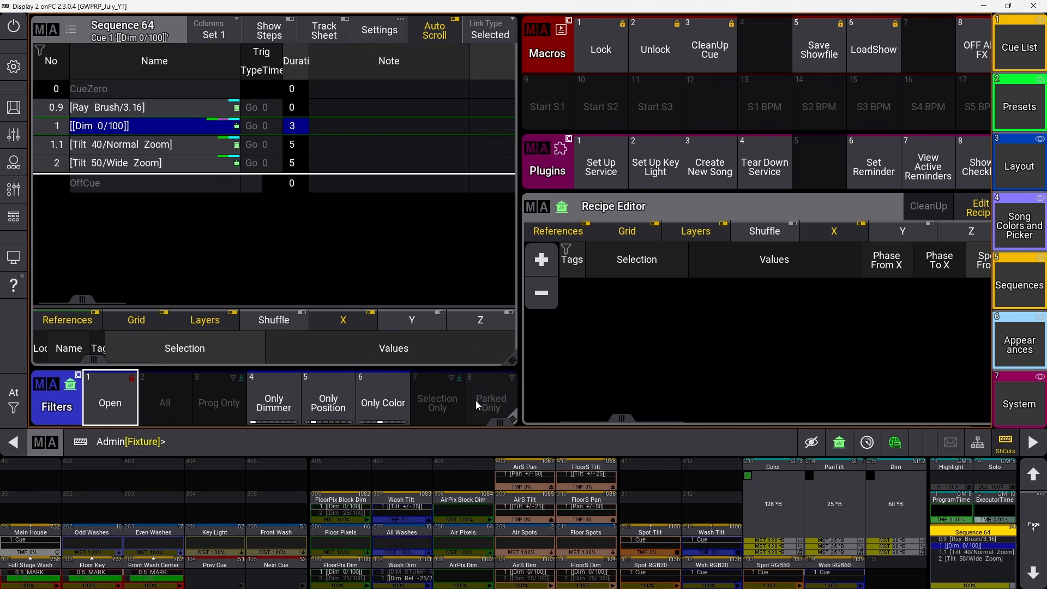
left_click(444, 405)
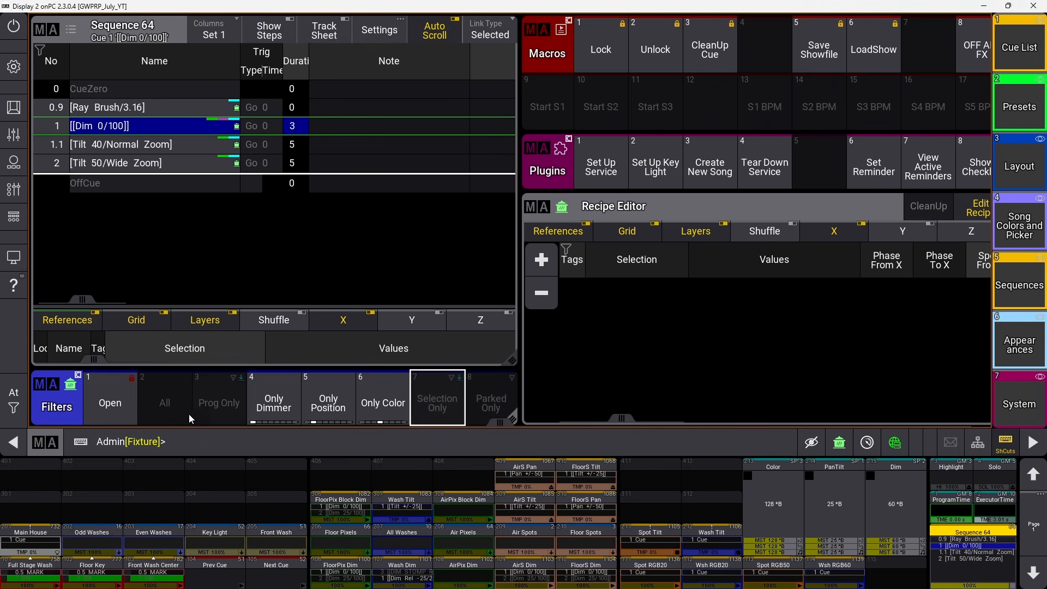
left_click(121, 414)
left_click(429, 410)
left_click(964, 211)
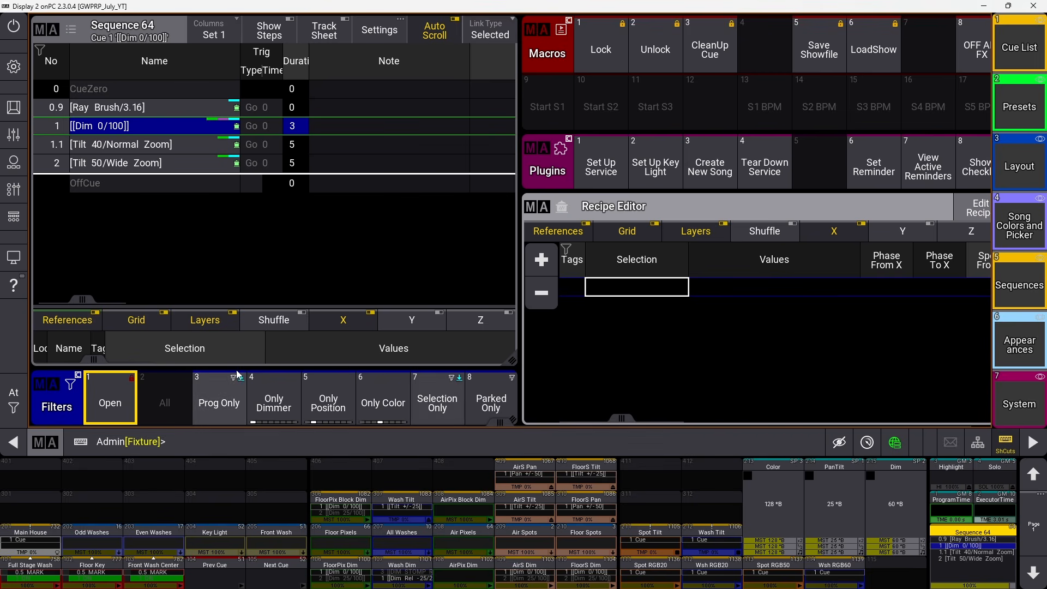
right_click(446, 398)
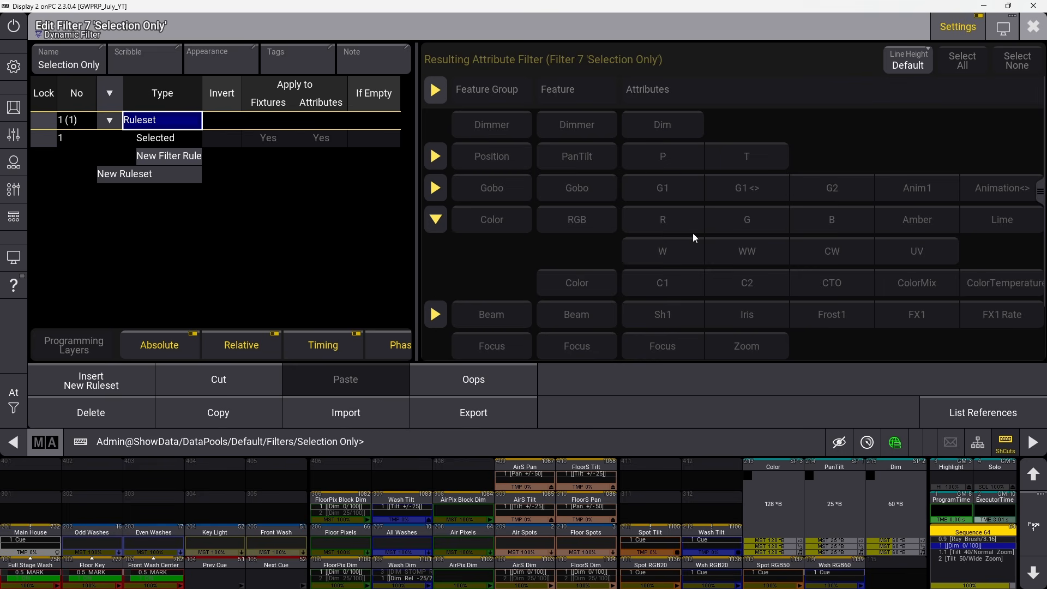
Close the Selection Only filter and create a new filter 9 in the next empty slot of the Filters pool.
left_click(1037, 34)
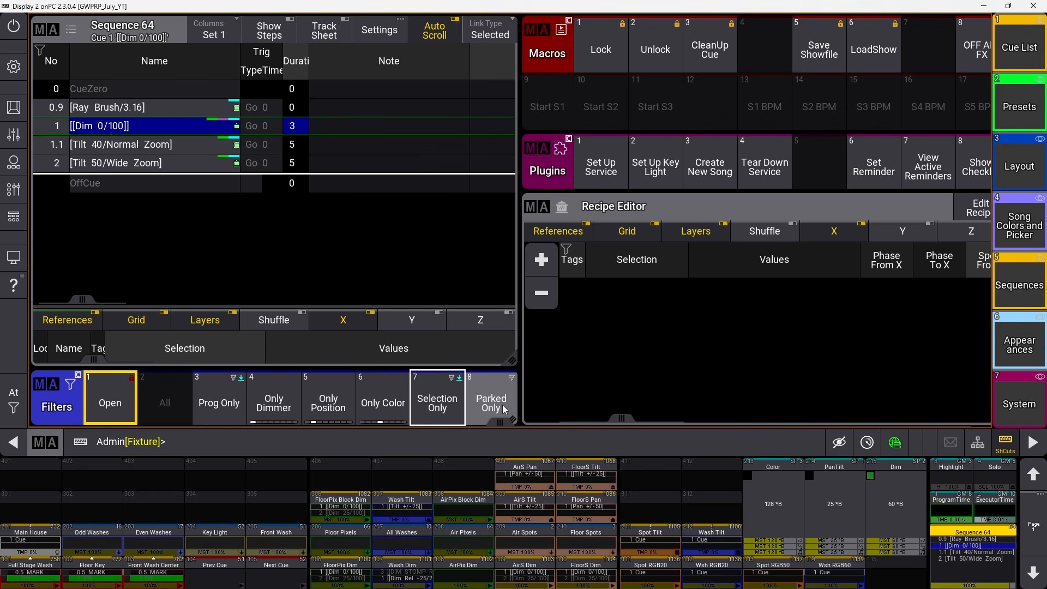
scroll(503, 405, "down", 1)
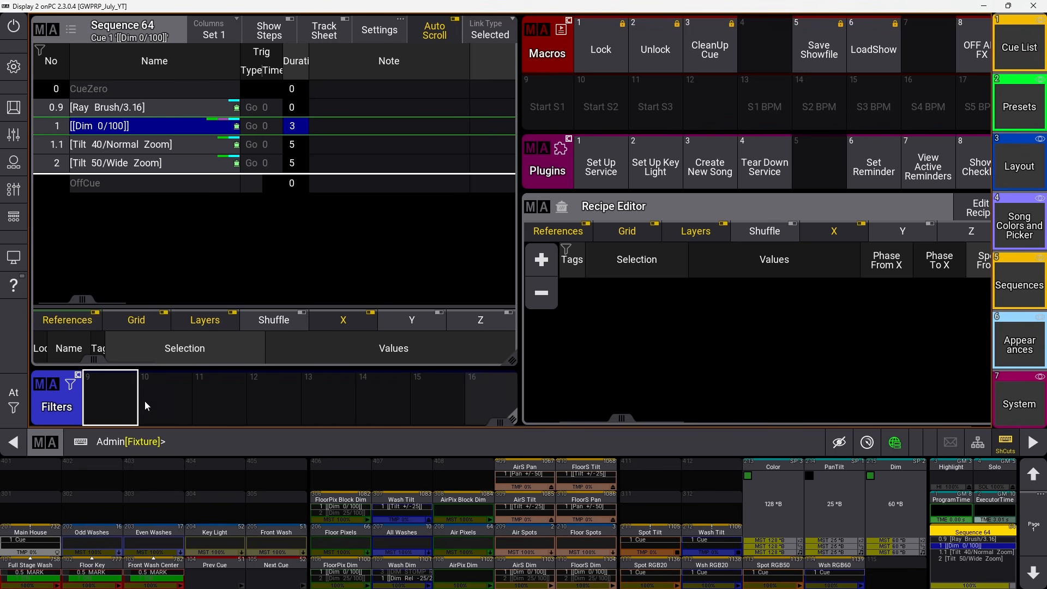
left_click(127, 392)
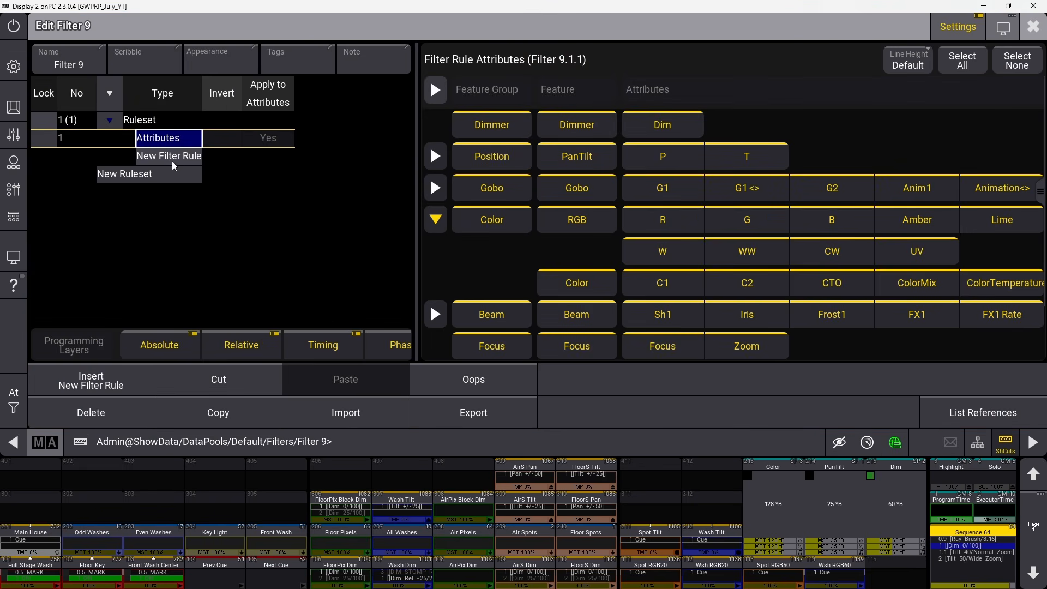
left_click(110, 119)
left_click(109, 120)
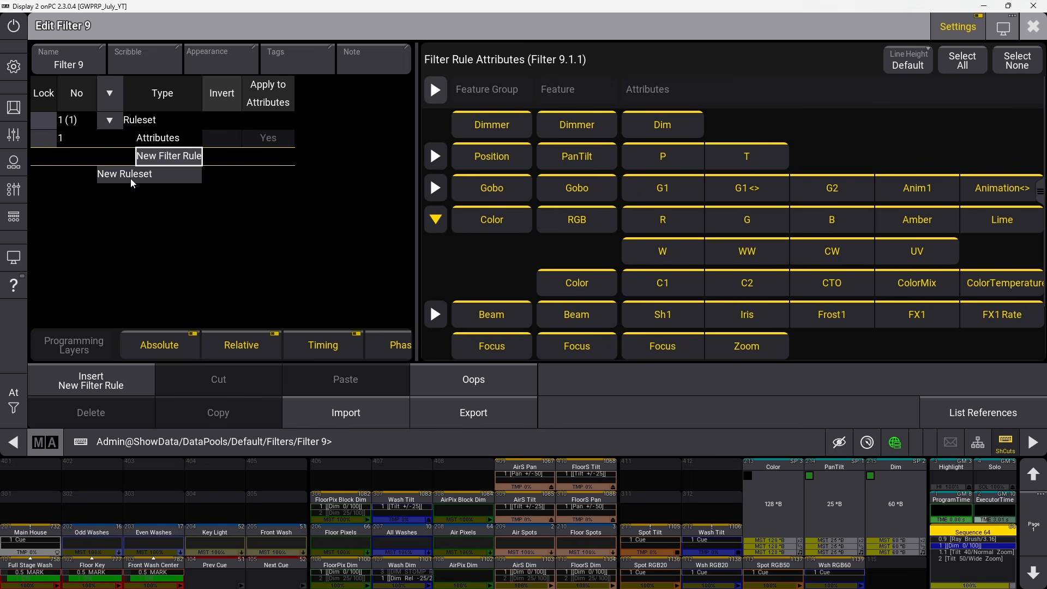
key("Down")
left_click(110, 119)
left_click(110, 119)
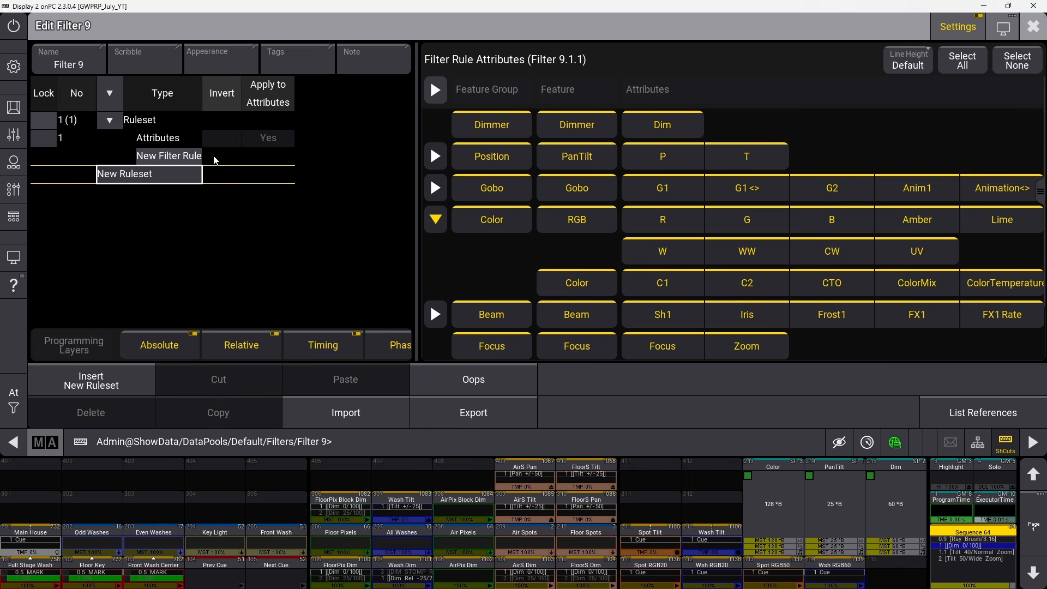
Try a Used In Object rule in filter 9, browse the objects it can be assigned, and delete the rule.
left_click(195, 159)
left_click(195, 162)
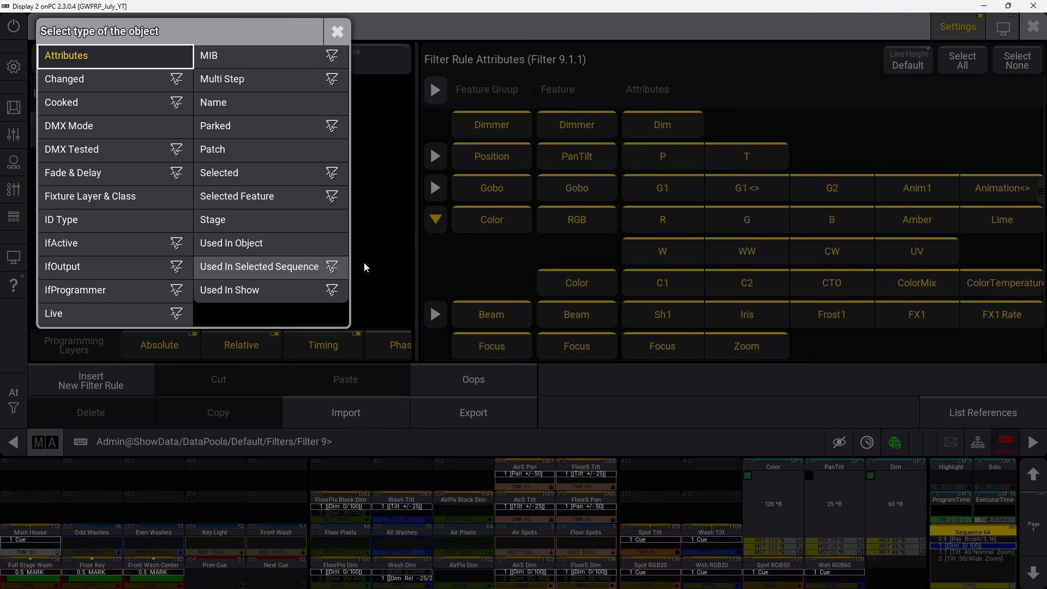
left_click(279, 243)
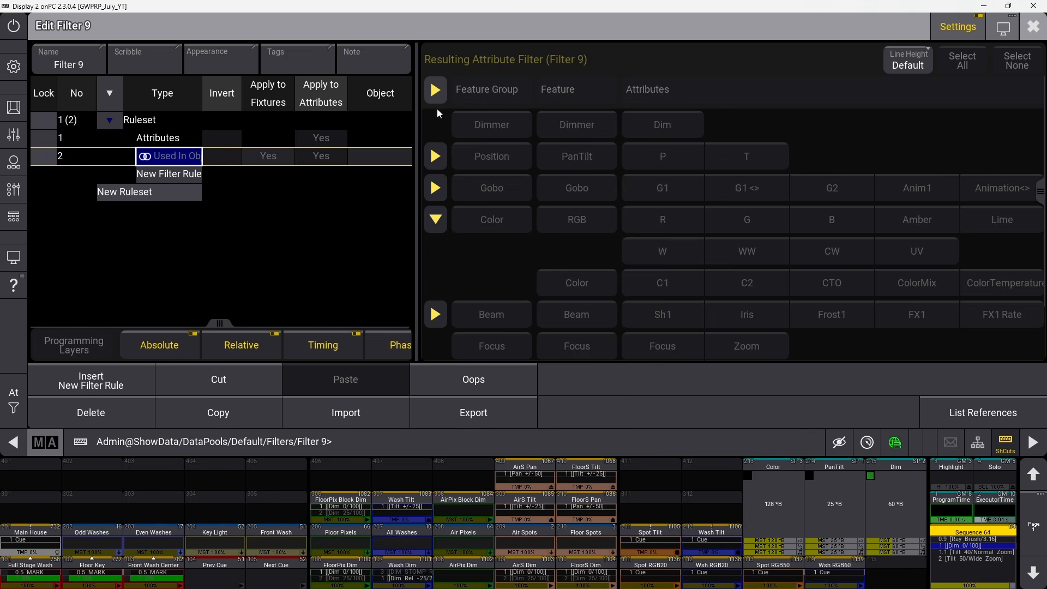
left_click(380, 154)
left_click(379, 154)
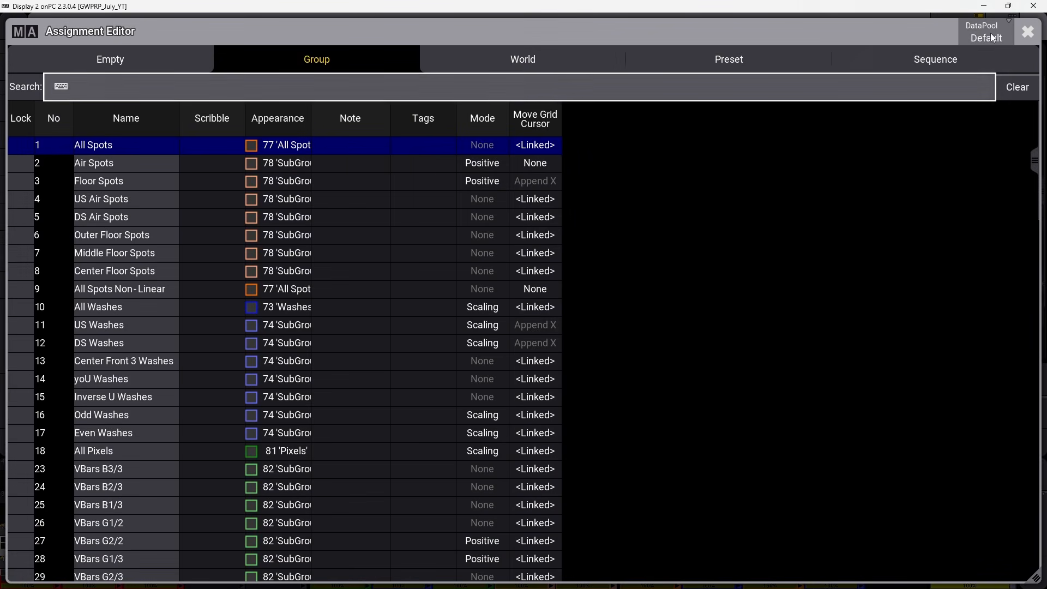
left_click(1027, 33)
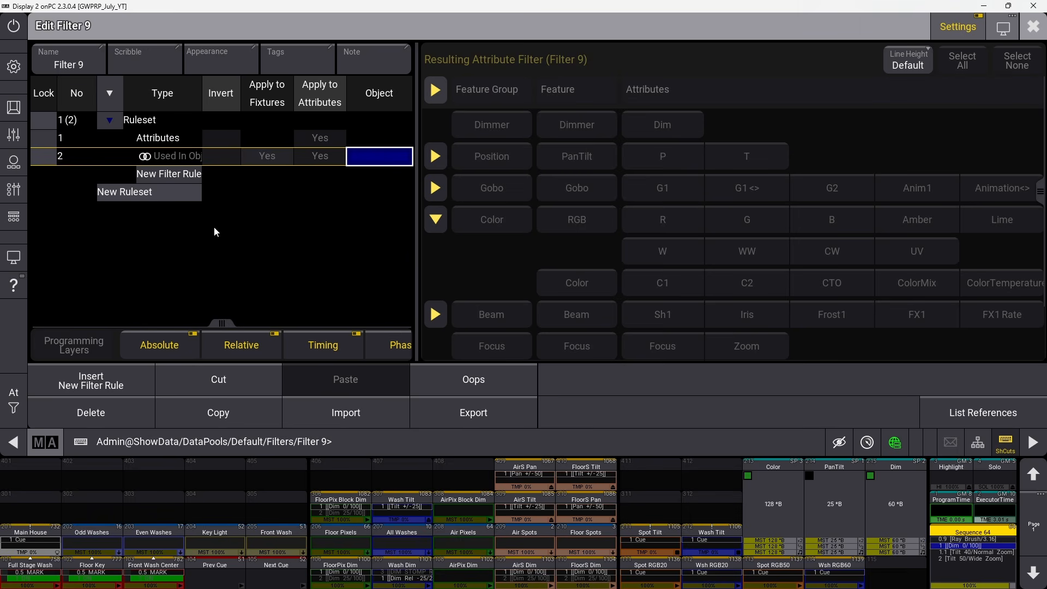
left_click(90, 413)
left_click(1034, 27)
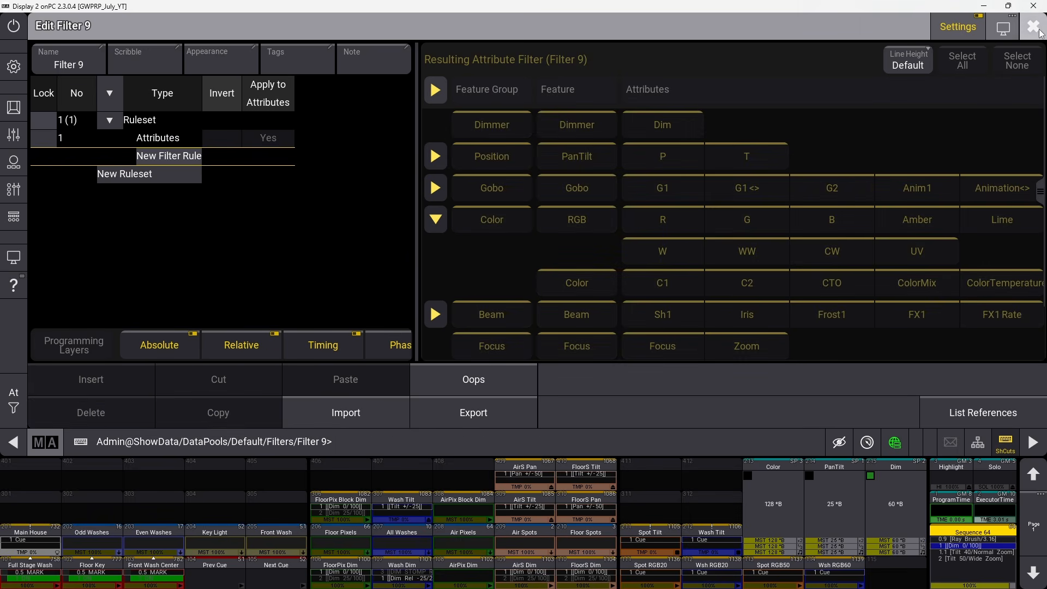
Assign group 1 to filter 9 with the command Assign Group 1 and check the resulting filter rules.
left_click(184, 413)
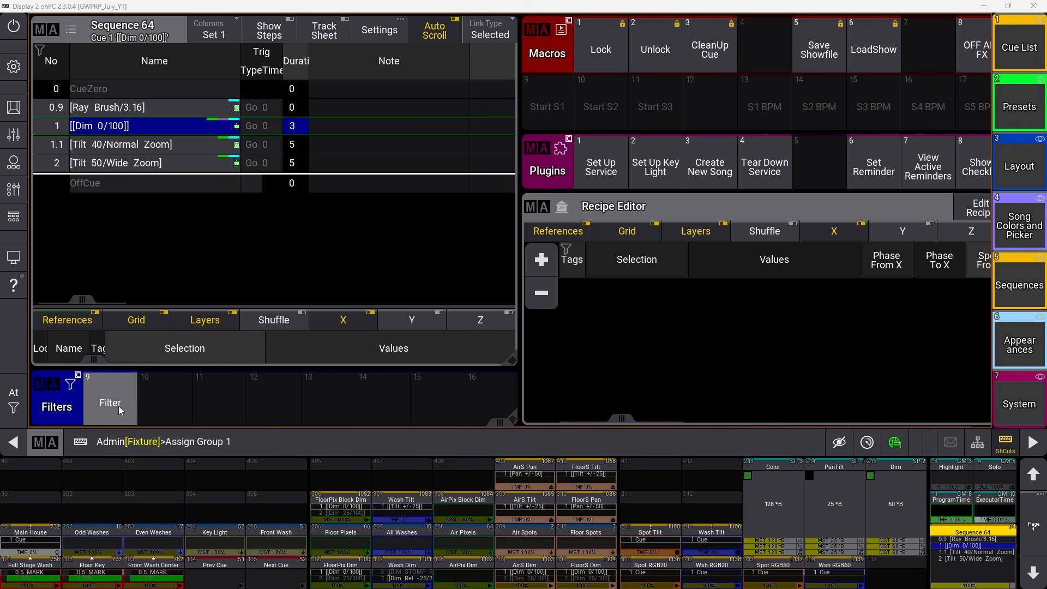
left_click_drag(119, 406, 58, 398)
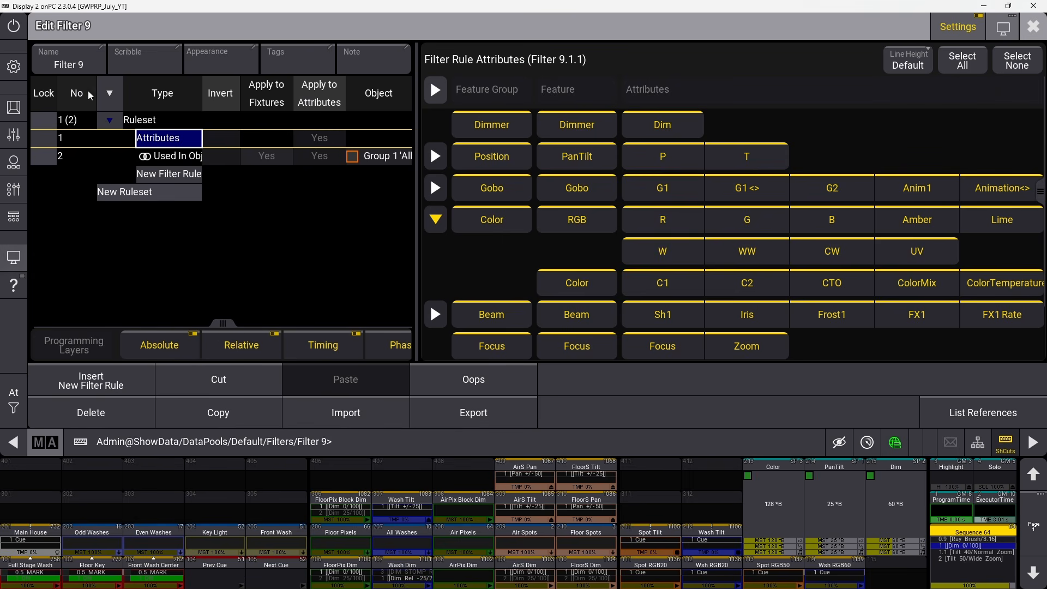
left_click(1033, 26)
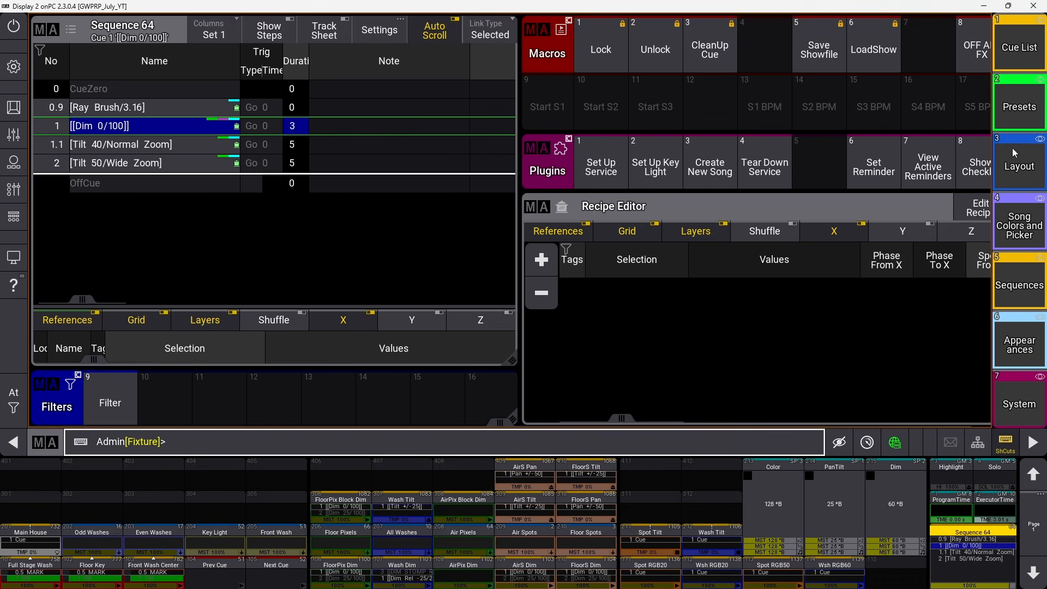
Switch to the Presets view and open the active 'default' color theme for editing.
left_click(1007, 111)
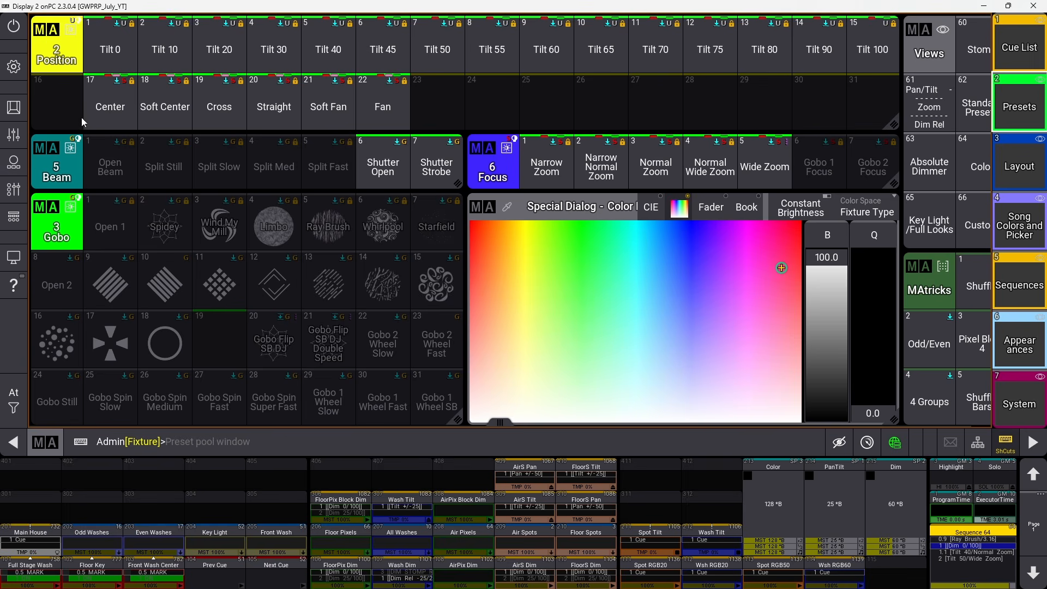
left_click(571, 155)
left_click(13, 66)
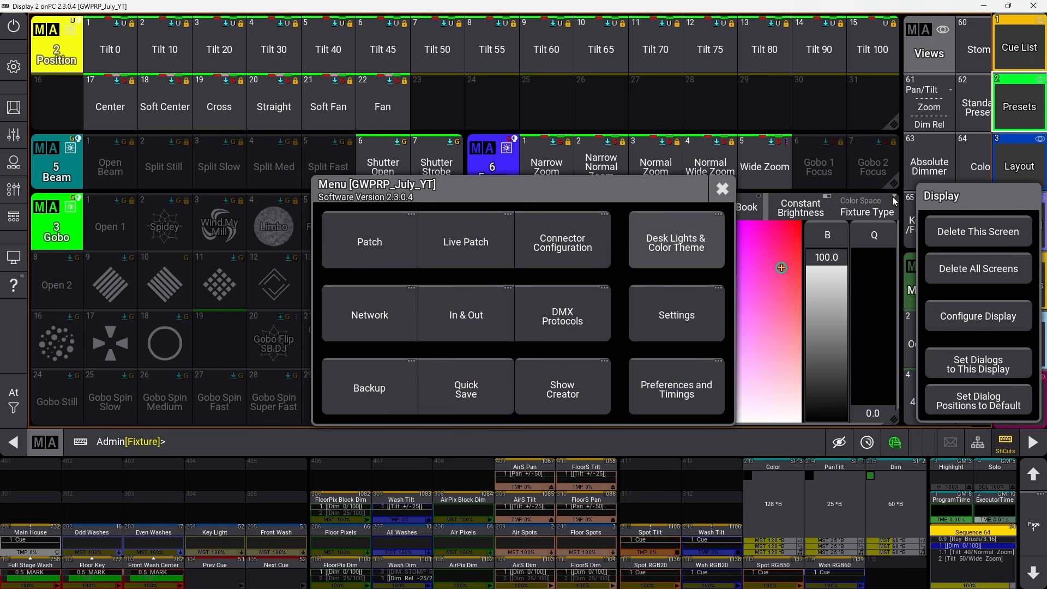
left_click(685, 240)
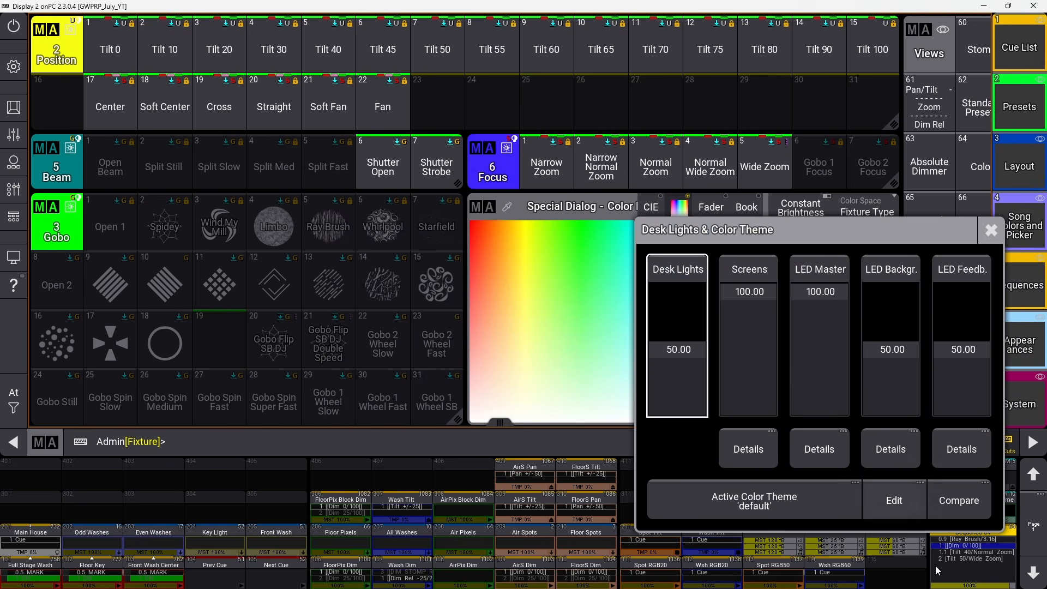
left_click(885, 489)
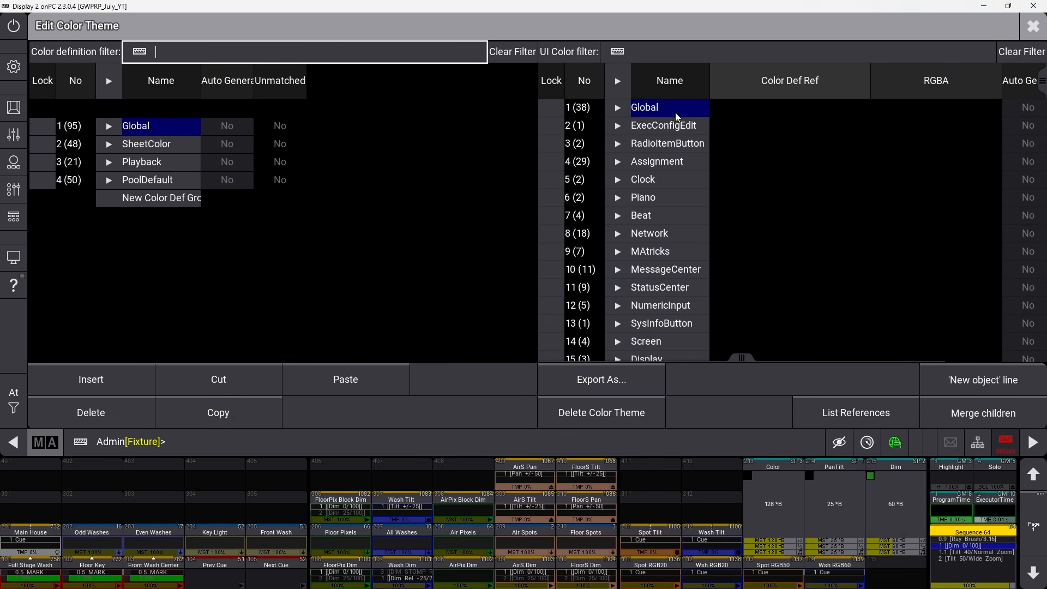
Find the PoolWindow group among the theme's UI colors and expand its entries.
key("Down")
key("Down")
key("Down")
key("Down")
key("Down")
key("Down")
key("Down")
key("Down")
key("Down")
key("Down")
key("Down")
key("Down")
key("Down")
key("Down")
key("Down")
key("Down")
key("Down")
key("Down")
key("Down")
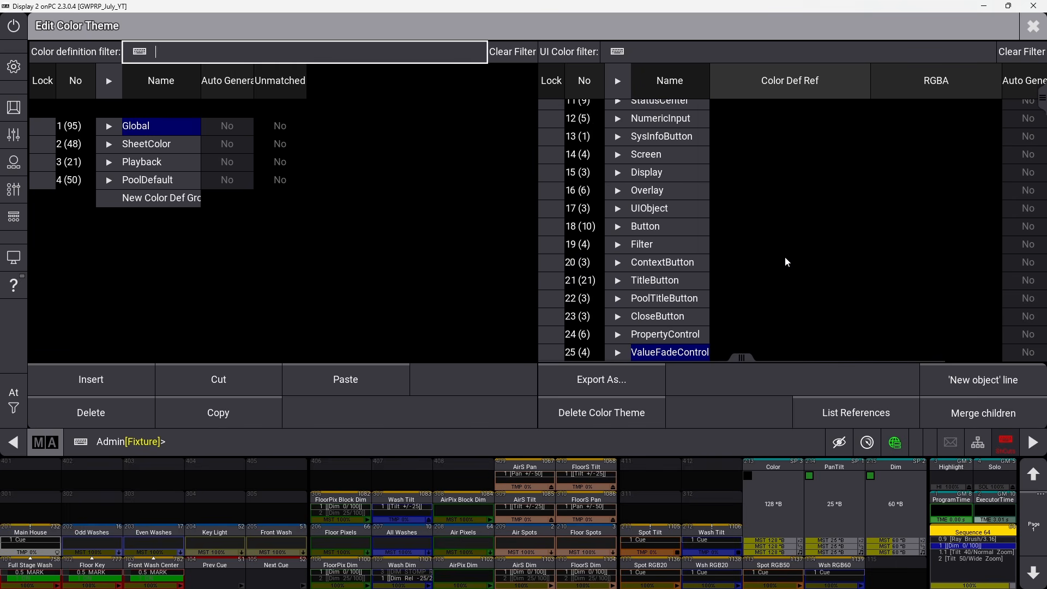
key("Down")
key("Down")
key("Down")
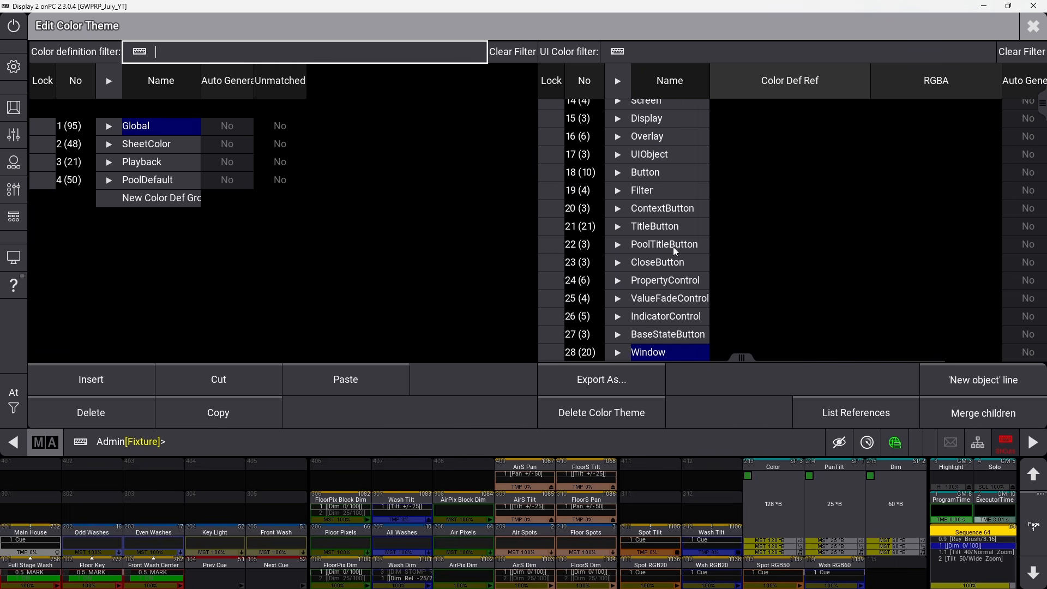
left_click(624, 248)
left_click(624, 249)
scroll(694, 248, "down", 2)
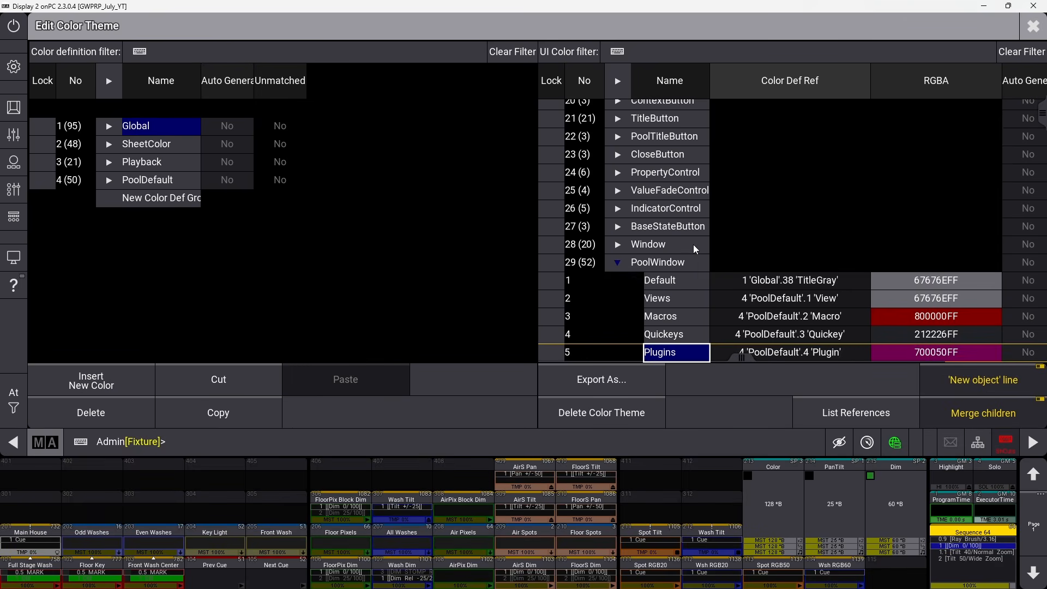
Examine the PoolWindow color assignments of the preset pools, including PresetPosition, PresetGobo, PresetColor and PresetBeam.
key("Down")
key("Down")
key("Down")
key("Down")
key("Down")
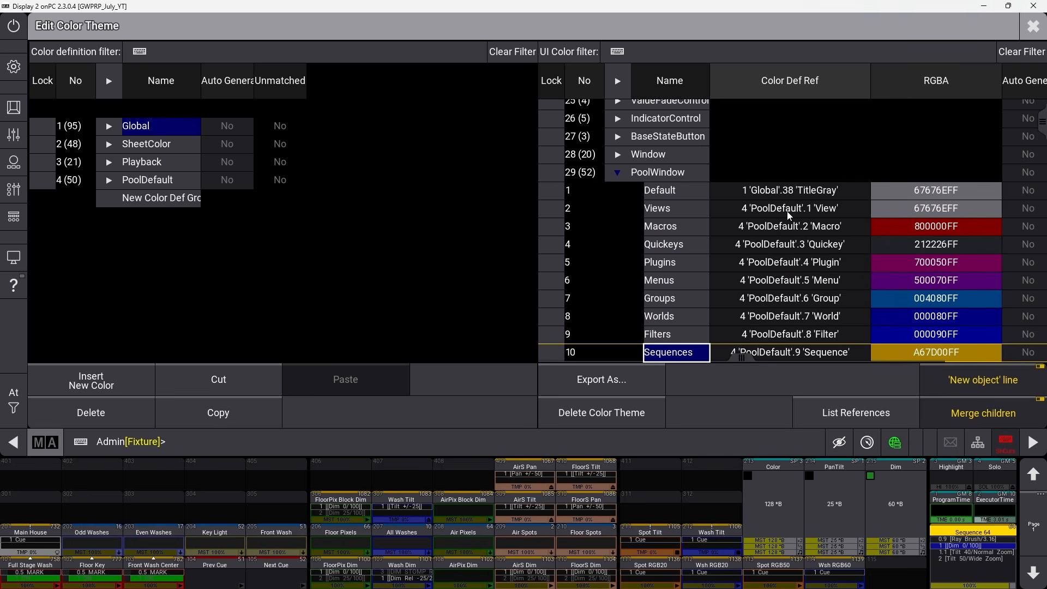
key("Down")
key("Down")
key("Down")
key("Down")
key("Down")
key("Down")
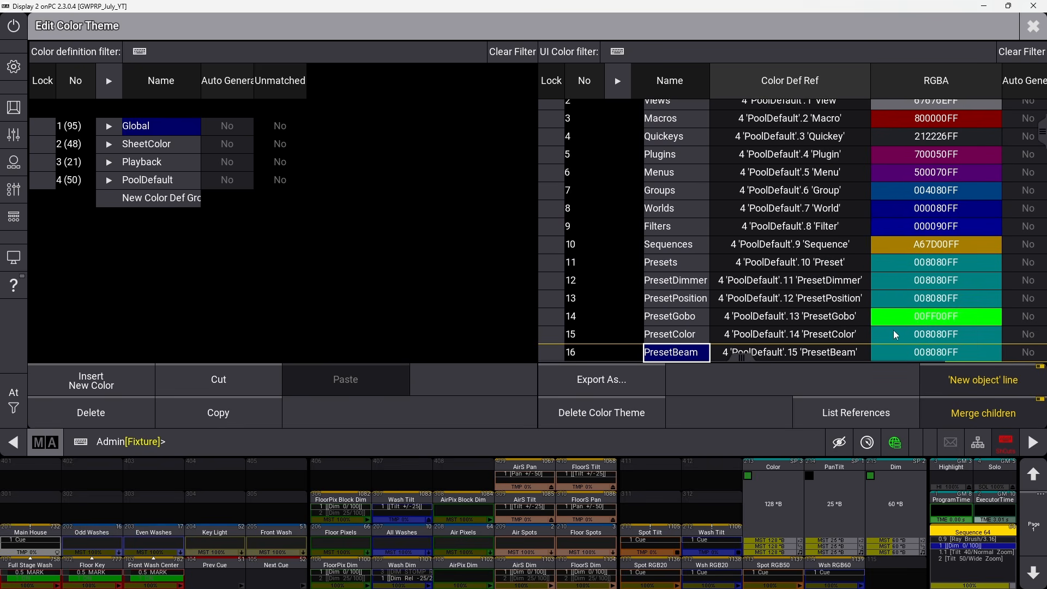
key("Down")
key("Down")
left_click(909, 286)
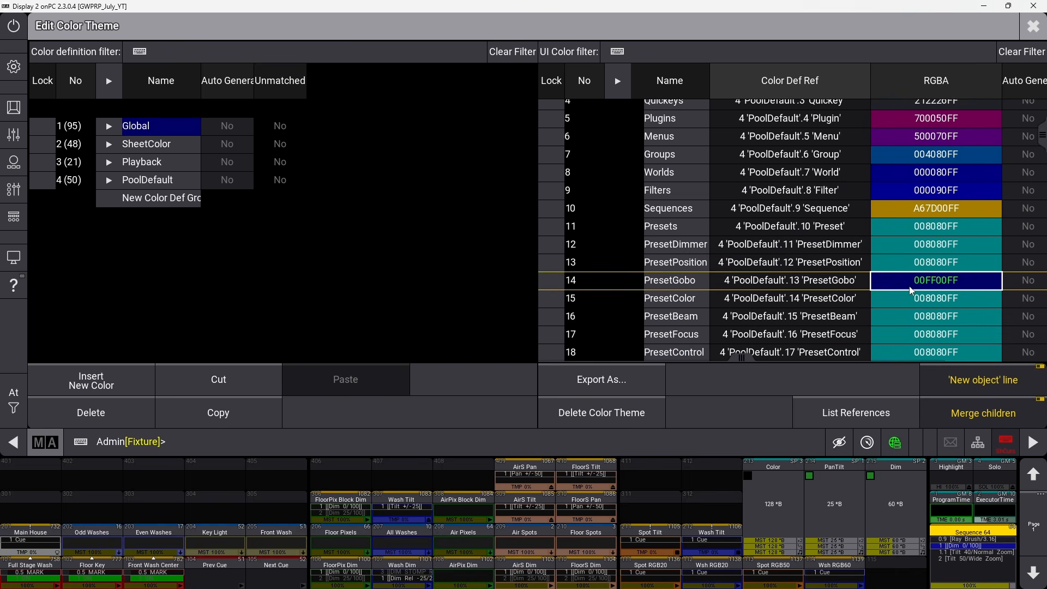
left_click(941, 297)
left_click(900, 323)
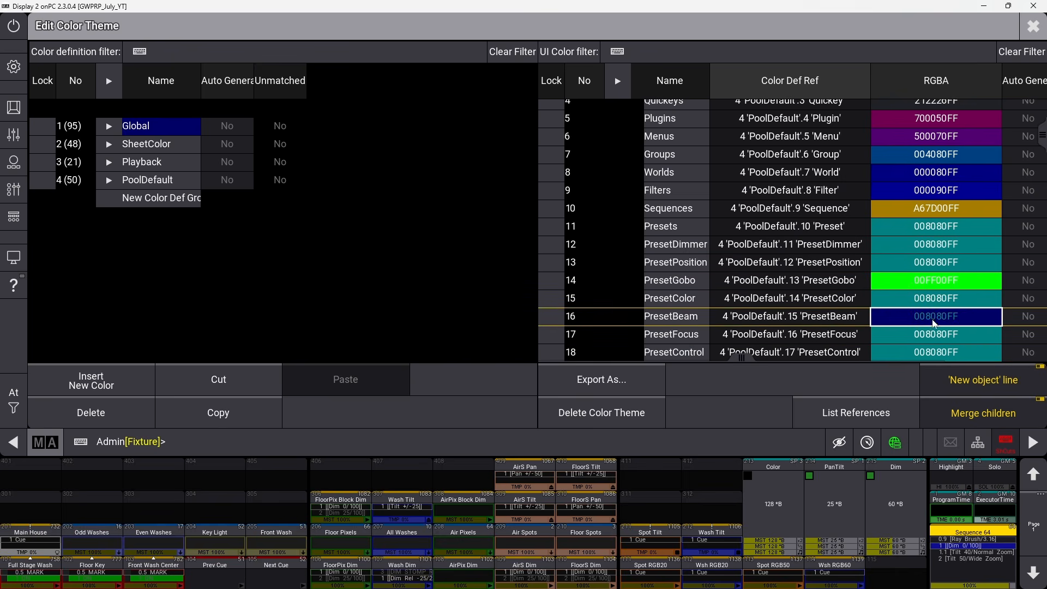
left_click(945, 295)
left_click(945, 264)
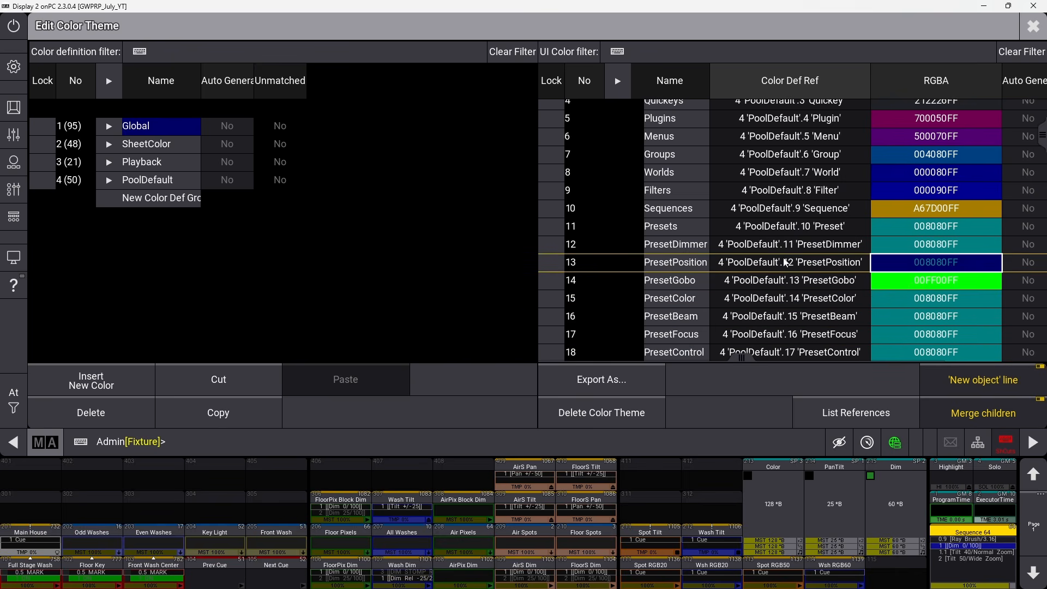
Look through the remaining pool colors and the other UI color groups, and close the color theme editor.
key("Down")
key("Down")
key("Down")
key("Down")
key("Down")
key("Down")
key("Down")
key("Down")
key("Down")
key("Down")
key("Down")
key("Down")
key("Down")
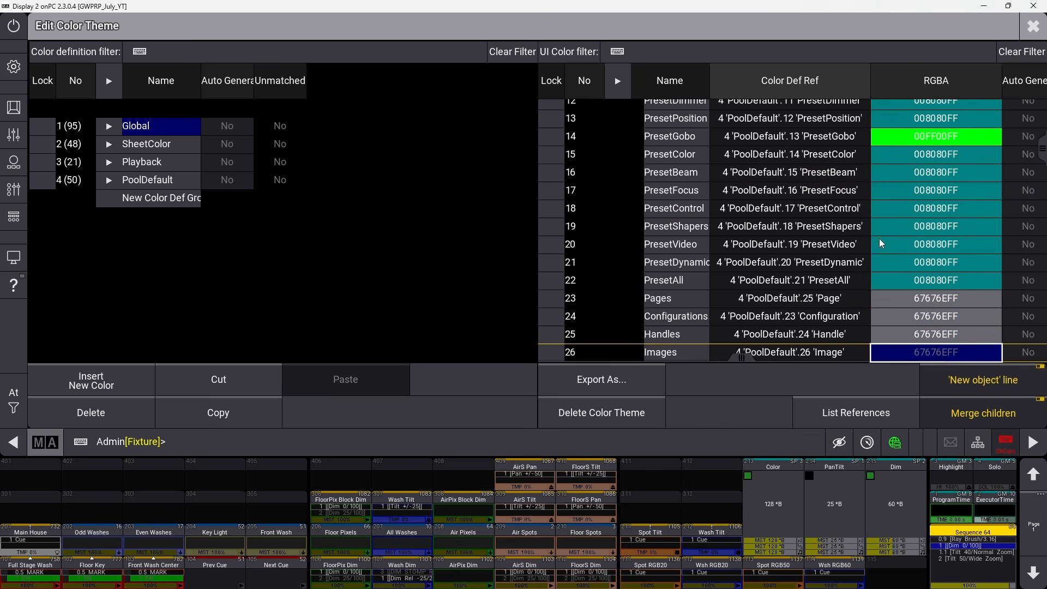
left_click(943, 192)
key("Up")
key("Up")
key("Up")
key("Up")
key("Up")
key("Up")
key("Up")
key("Up")
key("Up")
key("Up")
key("Up")
key("Up")
key("Up")
key("Up")
key("Up")
key("Up")
key("Up")
key("Up")
key("Up")
key("Up")
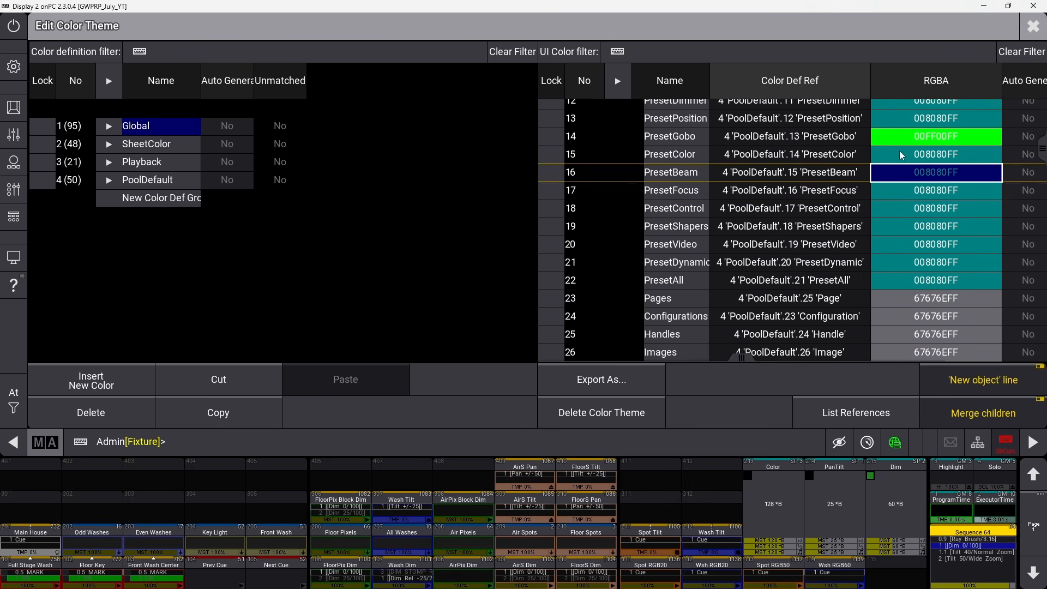
key("Up")
key("Up")
key("Up")
key("Up")
key("Up")
key("Up")
key("Up")
key("Up")
key("Up")
key("Up")
key("Up")
key("Up")
key("Up")
key("Up")
key("Up")
key("Up")
key("Up")
key("Up")
key("Up")
key("Up")
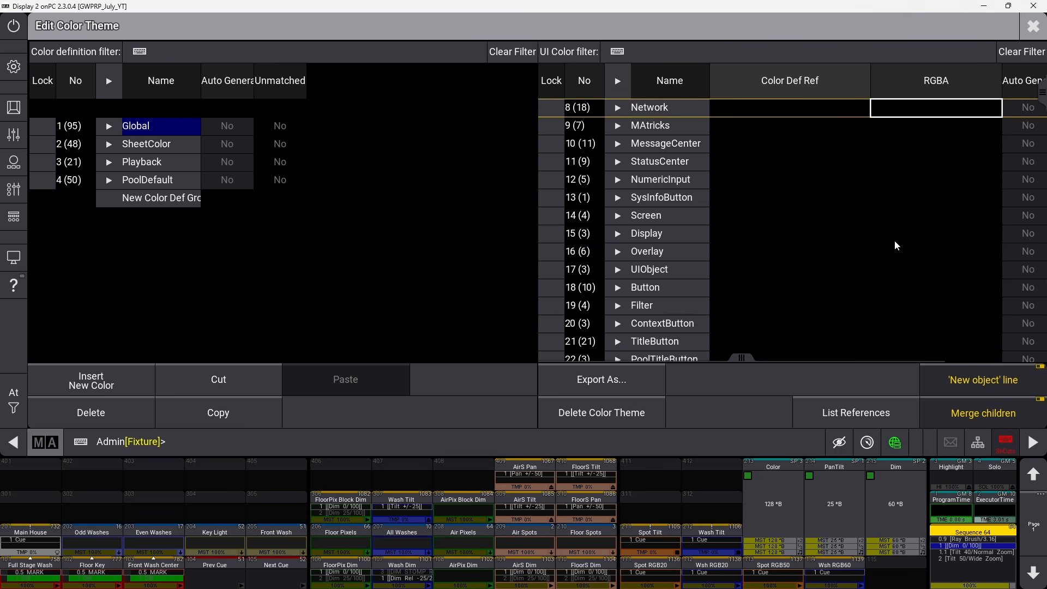
left_click(1033, 34)
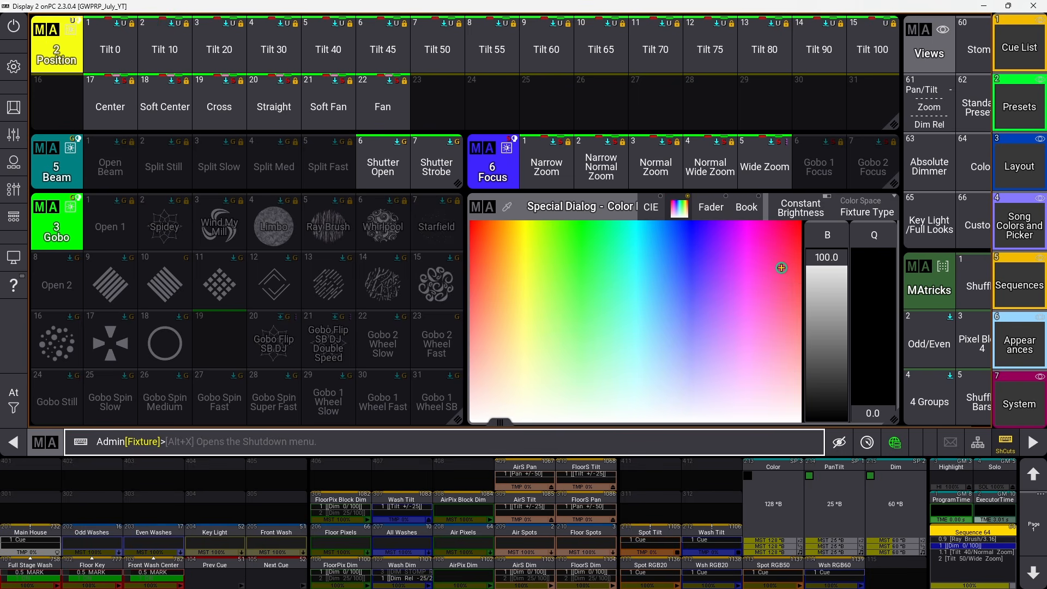
Open the patch's fixture types and edit fixture type 12 'SIX plus BAR L'.
left_click(13, 66)
left_click(359, 226)
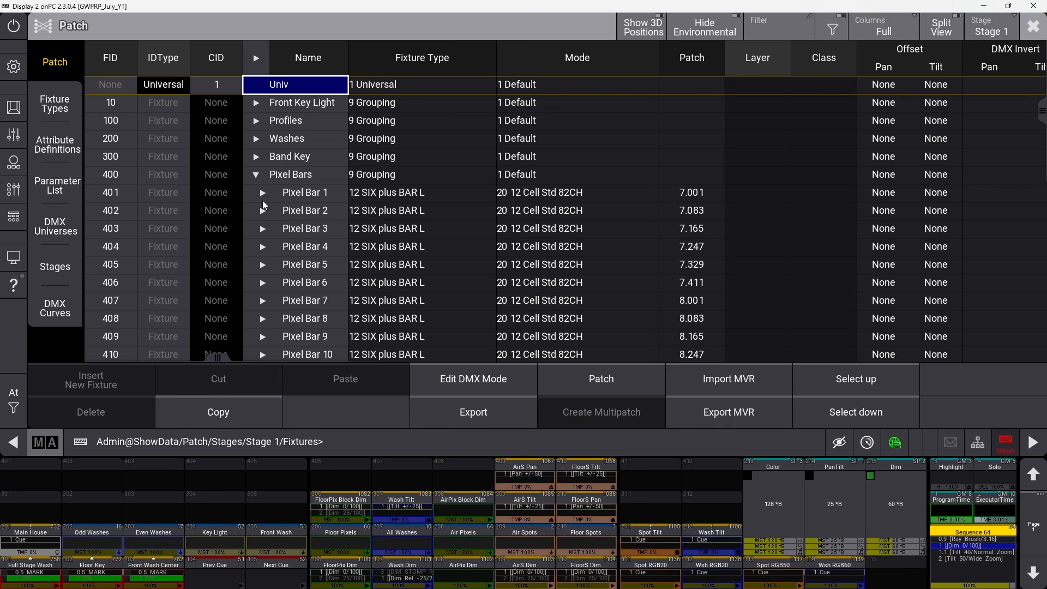
left_click(61, 110)
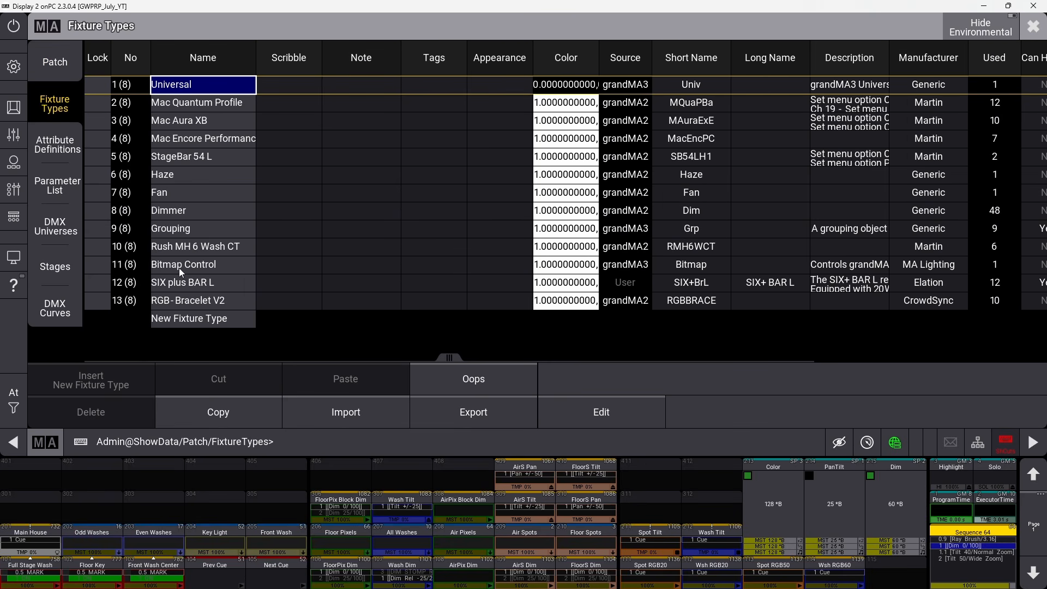
left_click(166, 282)
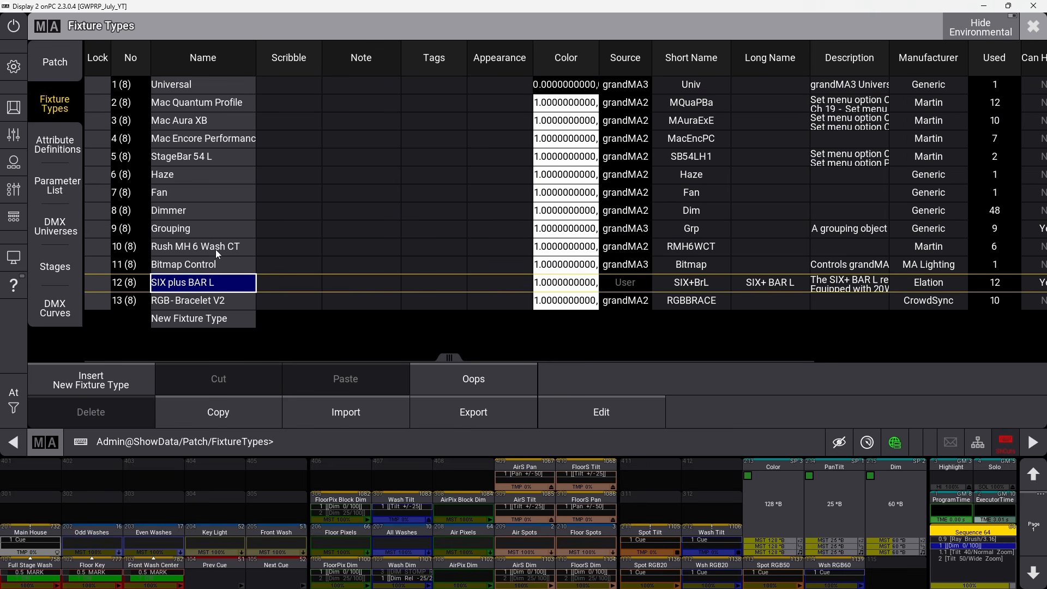
left_click(586, 411)
Open DMX mode 20 '12 Cell Std 82CH' of the SIX plus BAR L to view its DMX channels.
scroll(320, 302, "down", 20)
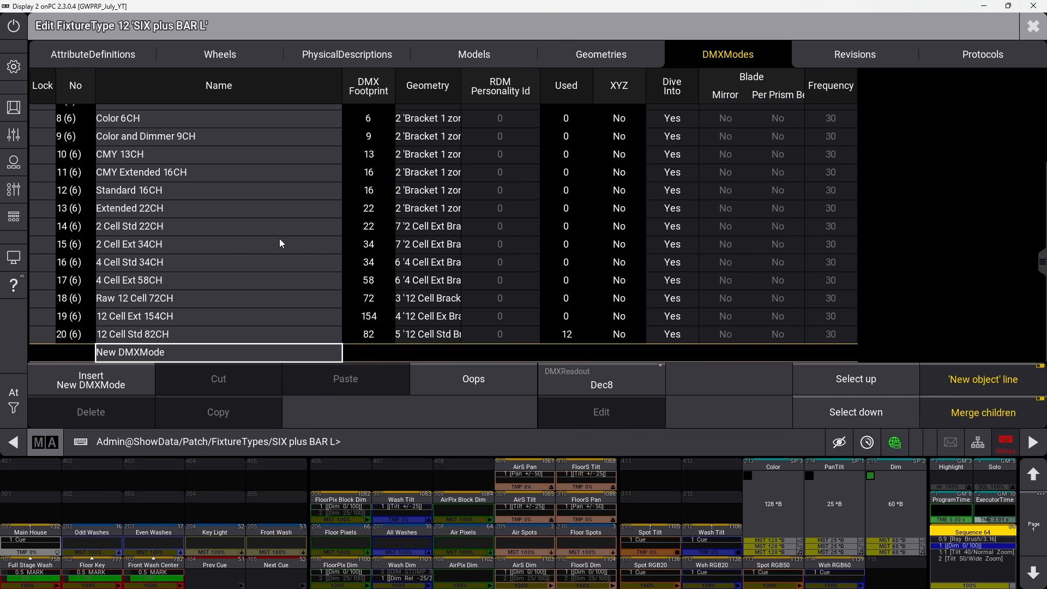
scroll(277, 223, "up", 5)
scroll(277, 222, "down", 1)
scroll(275, 222, "down", 3)
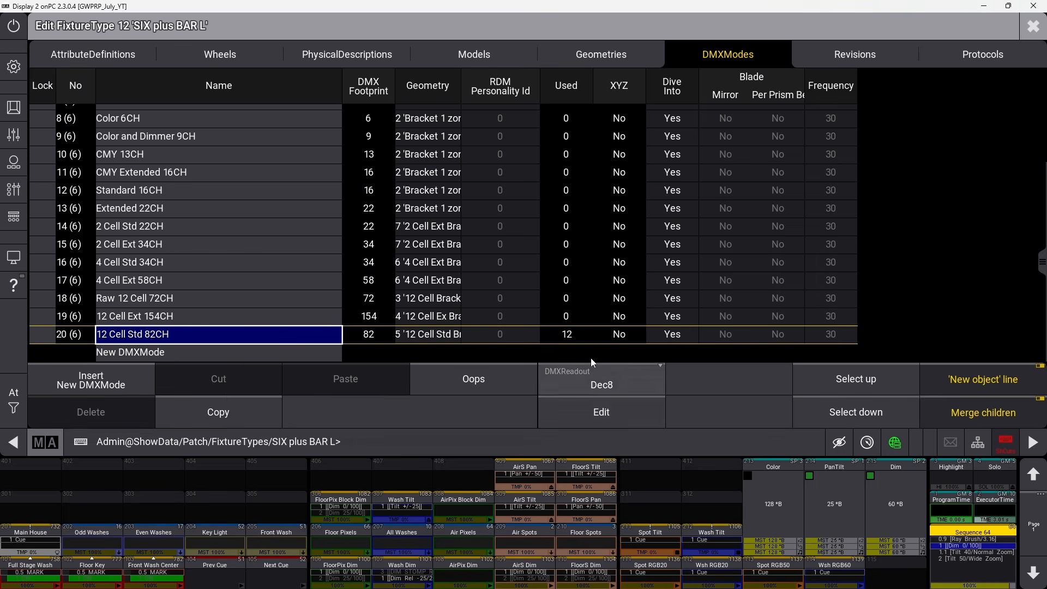
left_click(561, 412)
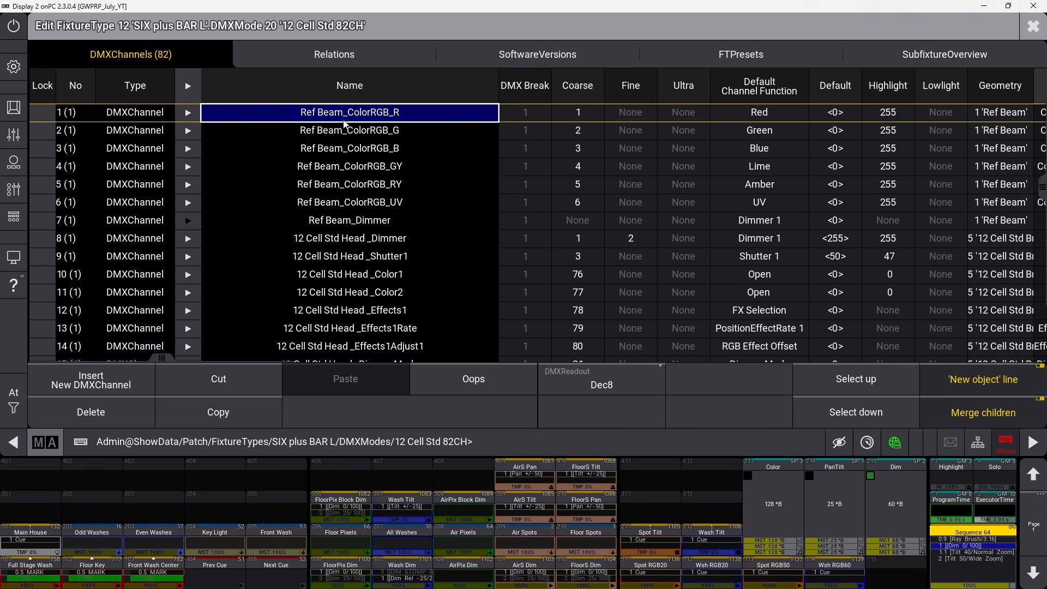
Try disabling MIB for the Ref Beam_ColorRGB_R DMX channel, and restore its default setting.
left_click_drag(157, 358, 497, 360)
double_click(863, 114)
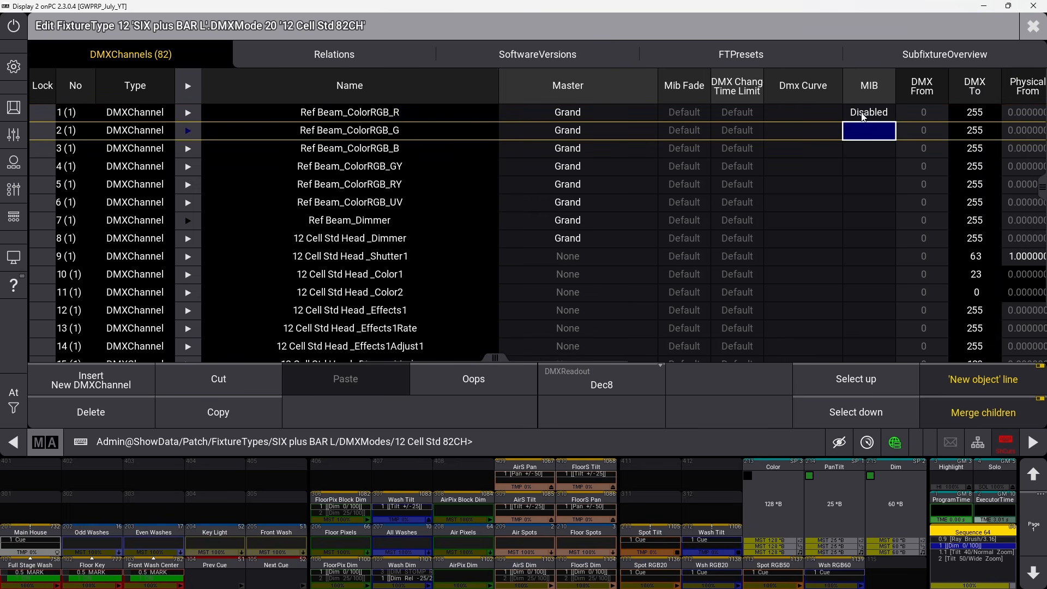
double_click(864, 113)
Look through the MIB settings of all DMX channels in the mode, from the first to the last and back.
key("Down")
key("Down")
key("Down")
key("Down")
key("Down")
key("Down")
key("Down")
key("Down")
key("Down")
key("Down")
key("Down")
key("Down")
key("Down")
key("Down")
key("Down")
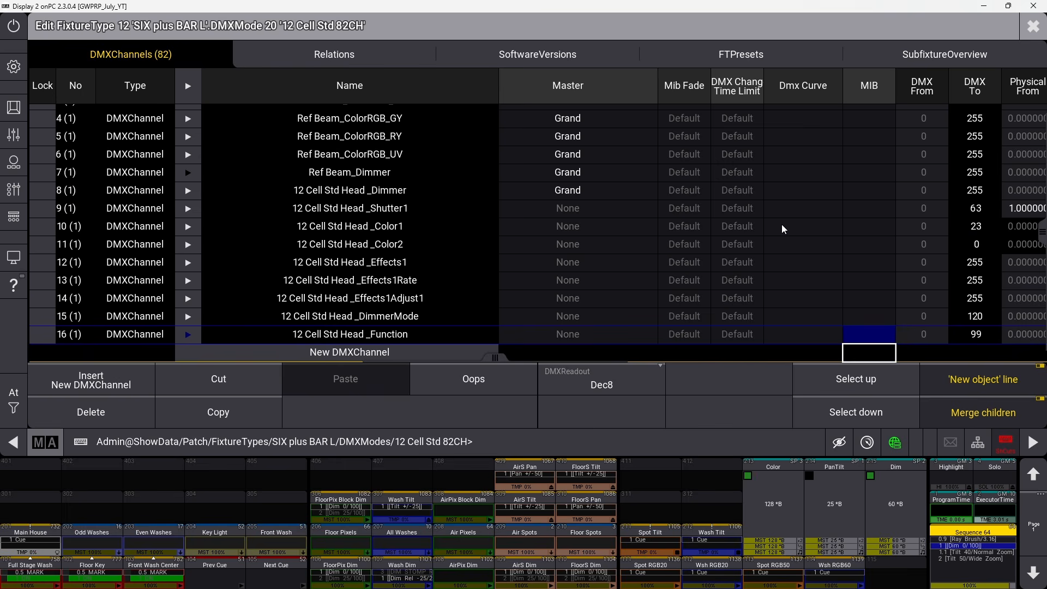
key("Up")
key("Up")
key("Up")
key("Up")
key("Up")
key("Up")
key("Up")
key("Up")
key("Up")
key("Up")
key("Up")
key("Up")
key("Up")
key("Up")
key("Up")
key("Up")
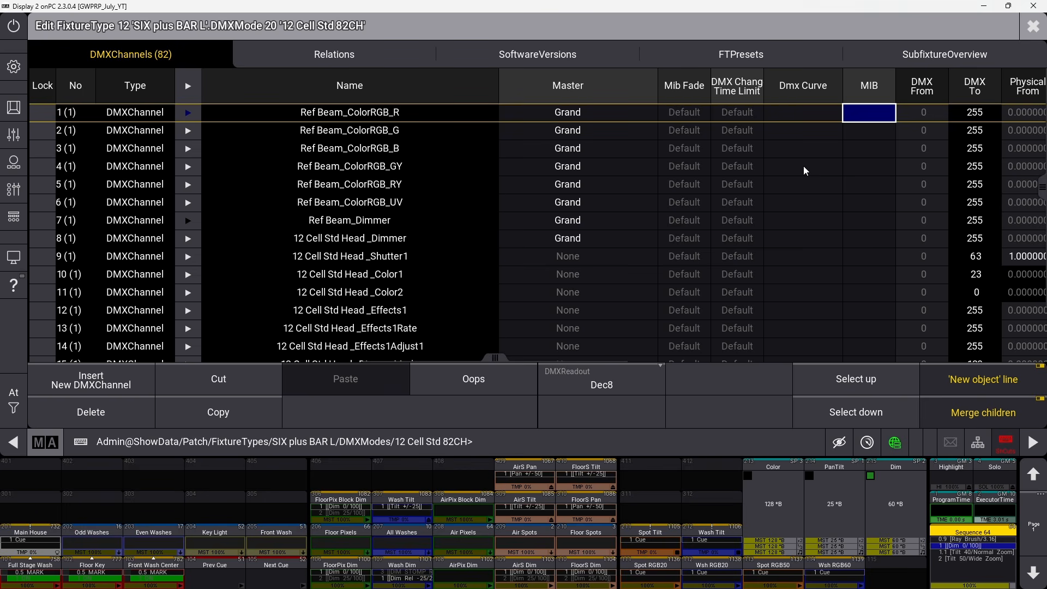
Close the DMX mode and fixture type editors and leave the patch, discarding the changes.
left_click(1033, 35)
left_click(1032, 35)
left_click(1033, 35)
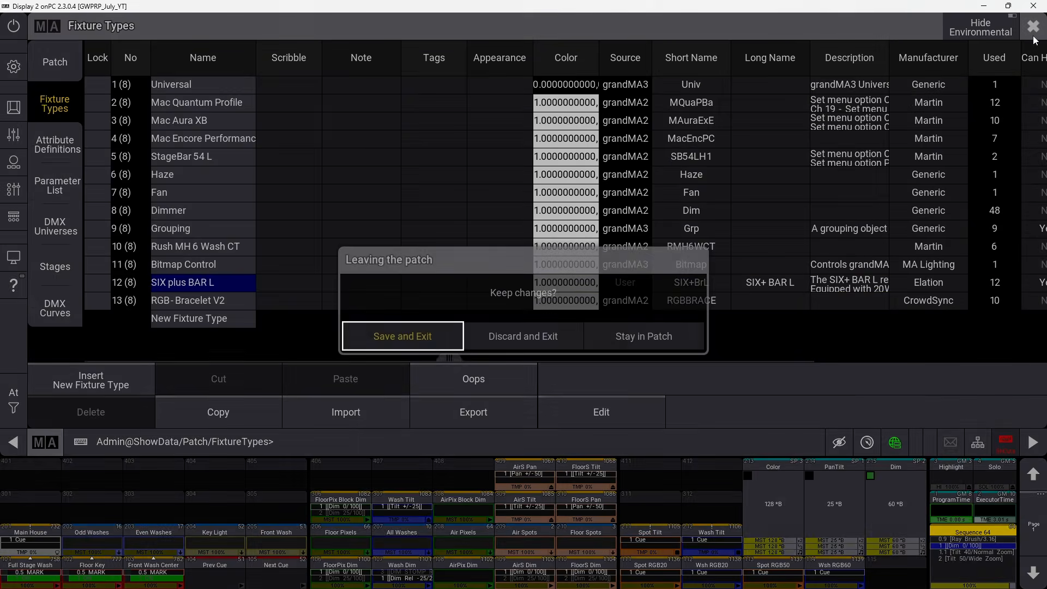
left_click(558, 332)
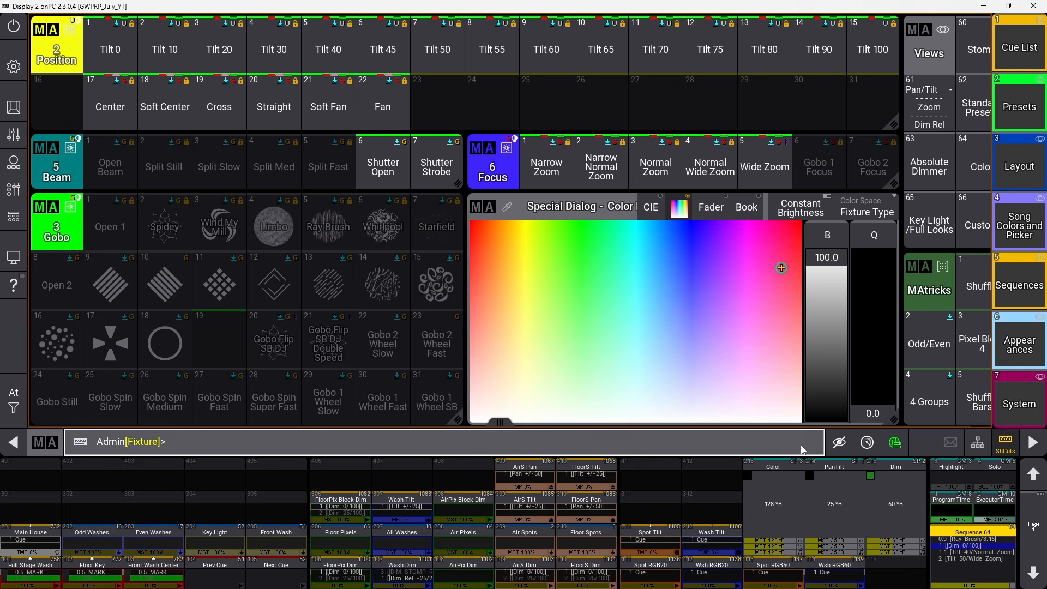
Open the Master Controls and turn off Blind.
left_click(845, 445)
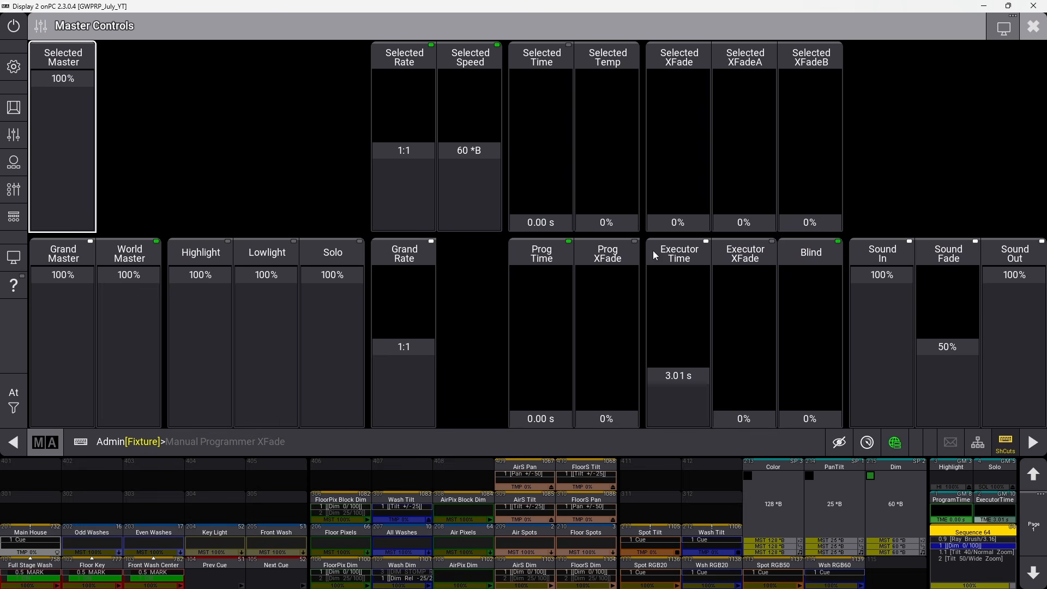
left_click(807, 254)
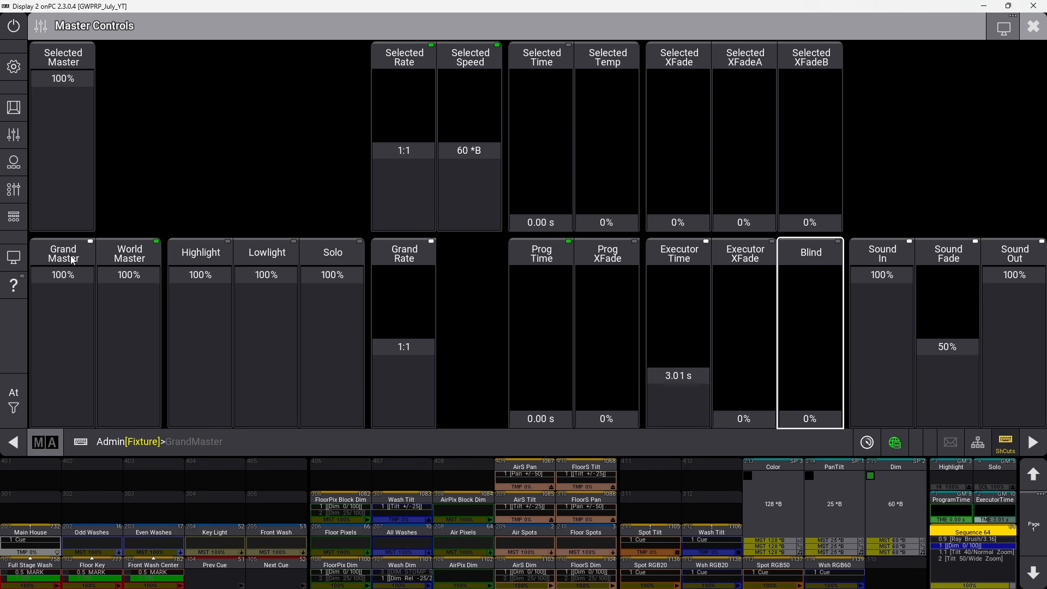
Turn on the Highlight, Lowlight, Solo and Blind masters in the Master Controls.
left_click(205, 258)
left_click(203, 254)
left_click(266, 253)
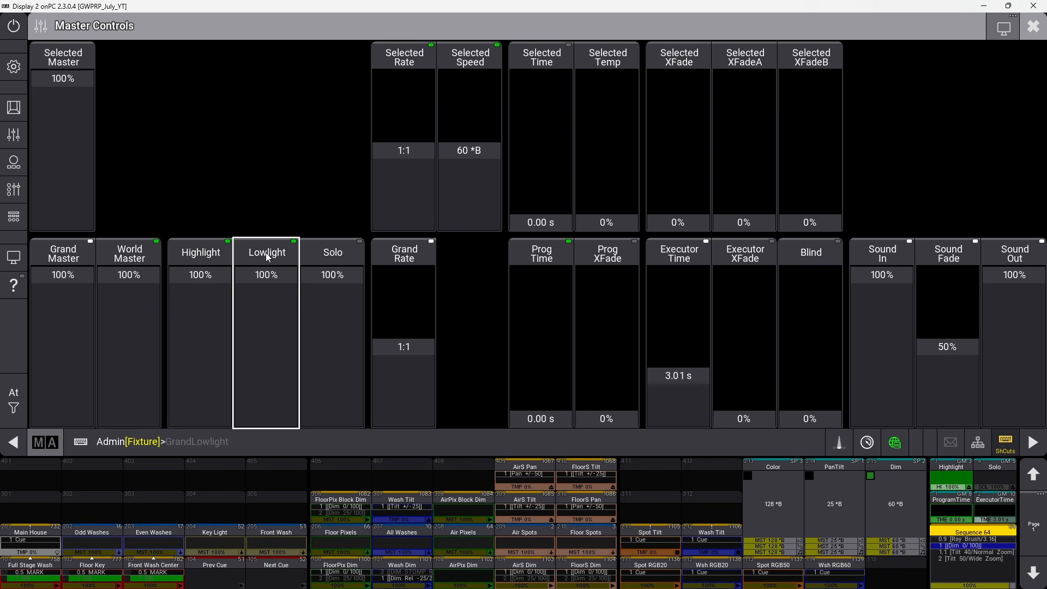
left_click(345, 259)
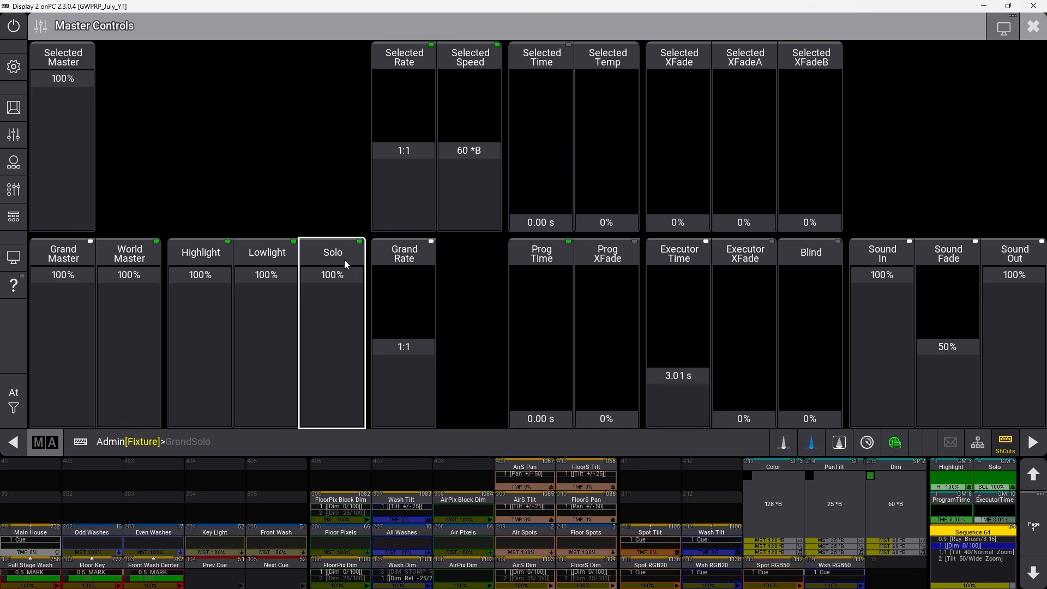
left_click(810, 251)
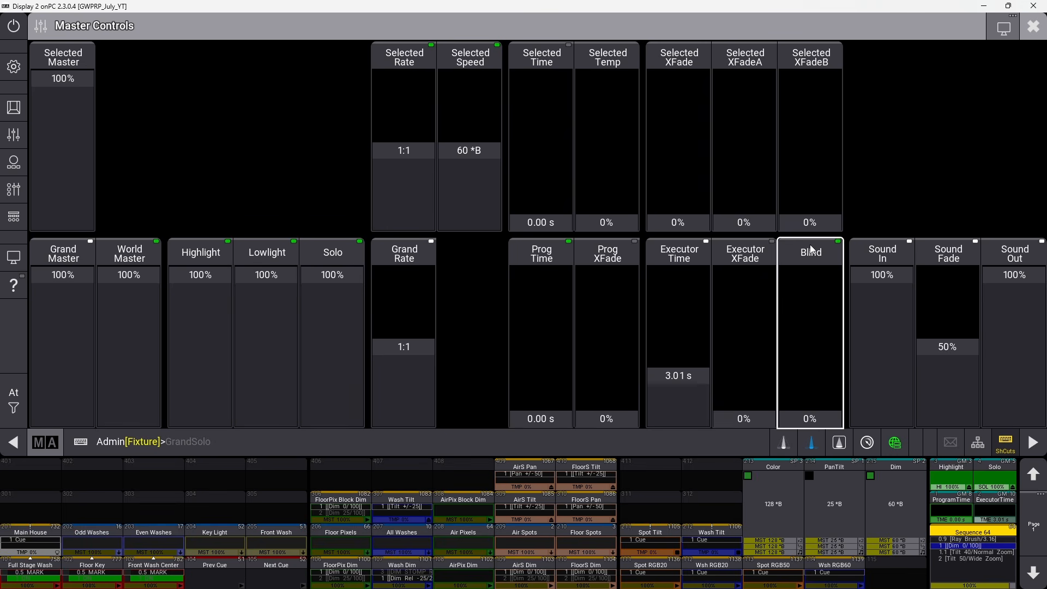
Turn off the Highlight, Lowlight, Solo and Blind masters, and close the Master Controls.
left_click(198, 259)
left_click(266, 254)
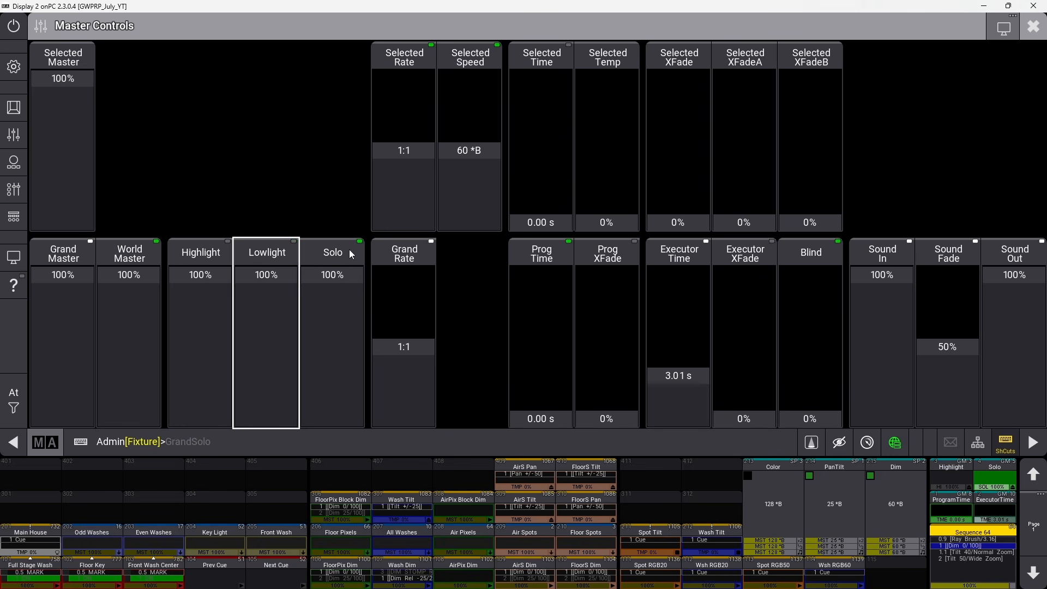
left_click(349, 250)
left_click(811, 254)
left_click(1033, 26)
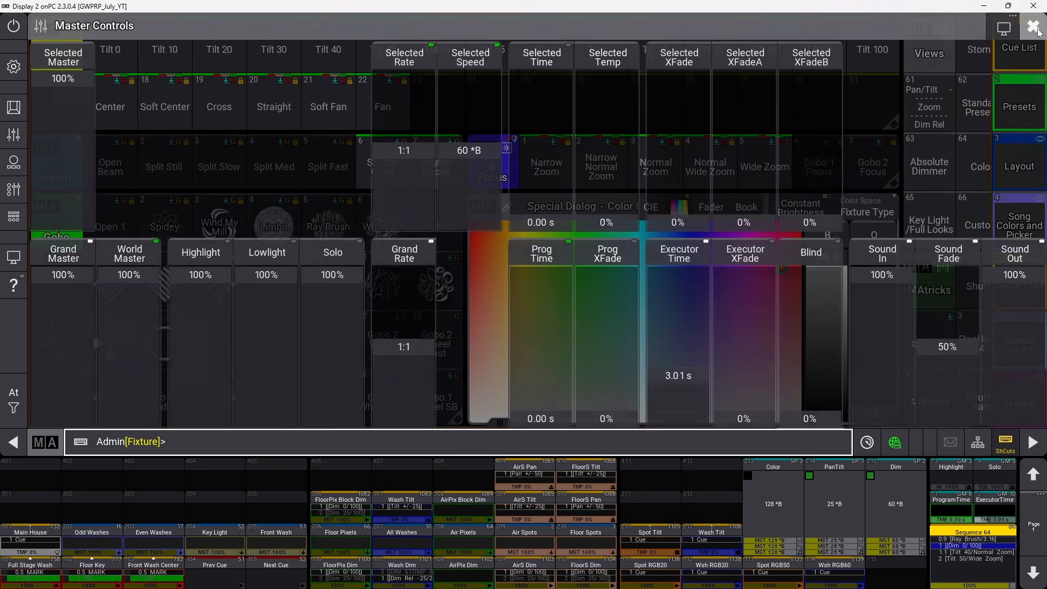
Switch to the Cue List view and turn off recipe editing in the Recipe Editor.
left_click(1019, 48)
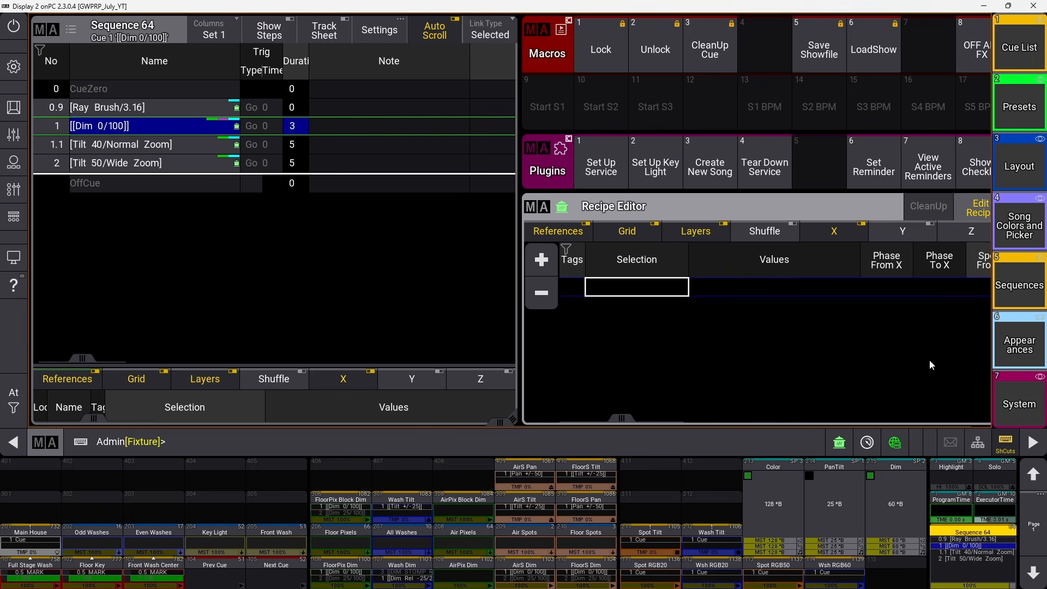
left_click(963, 202)
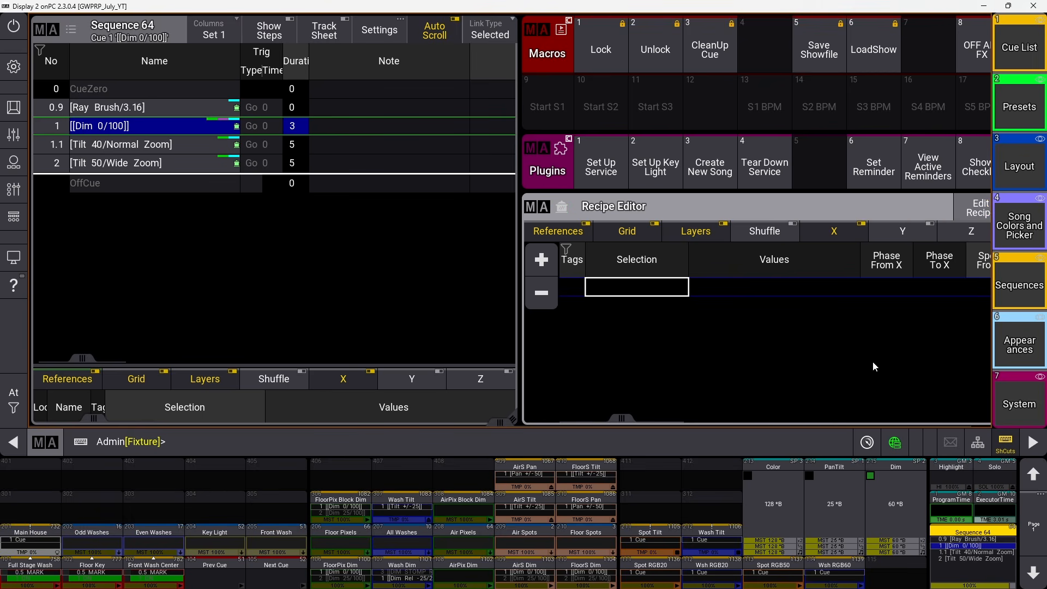